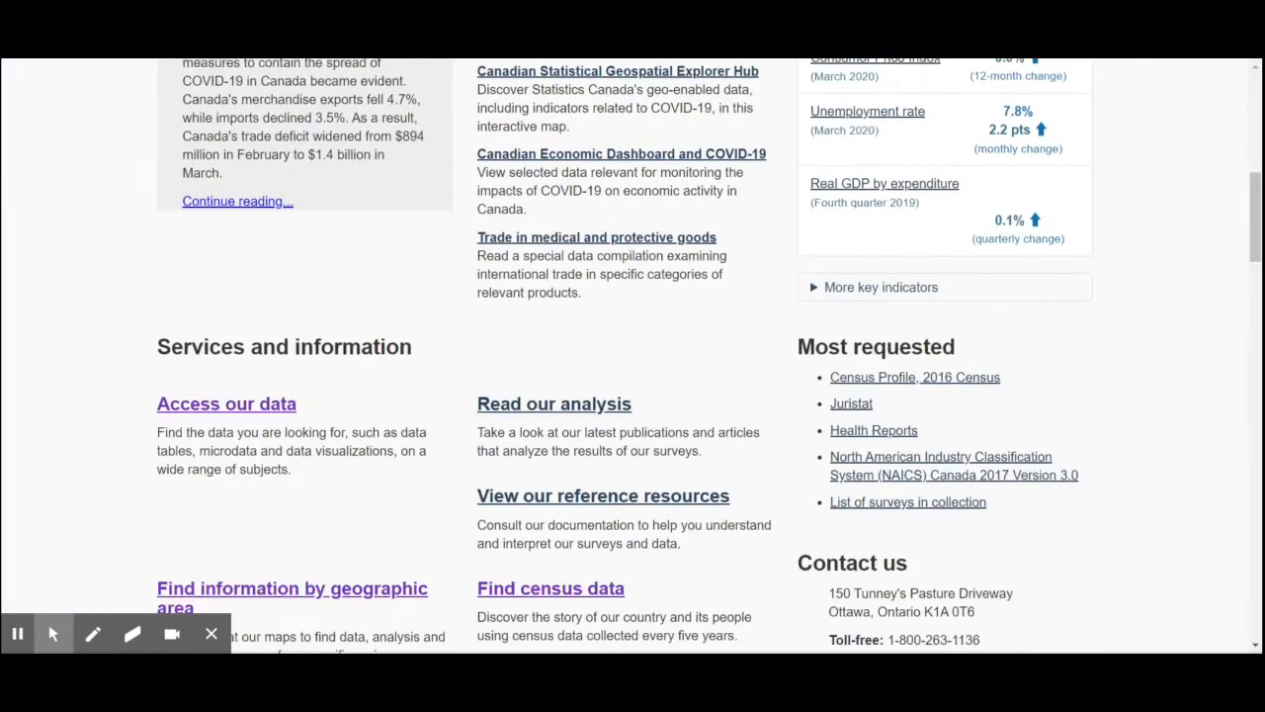
pyautogui.scroll(-1, 709, 352)
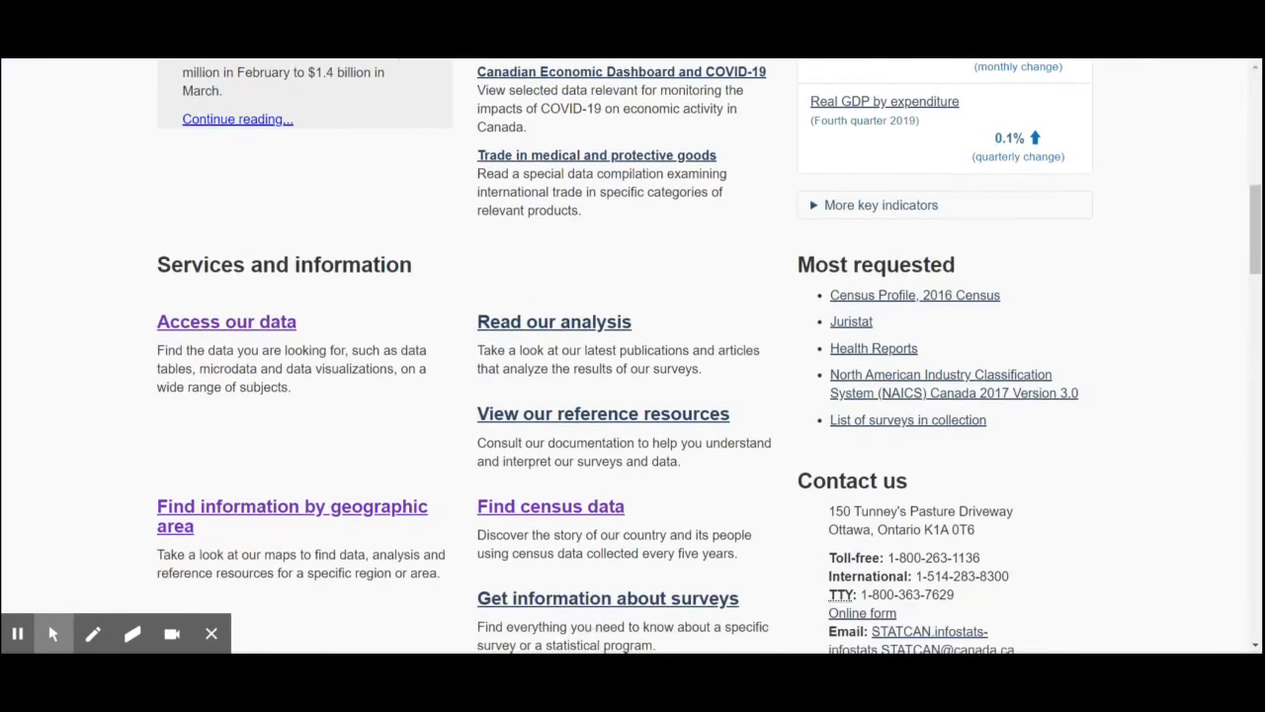
# - Open the Access our data section from the Statistics Canada home page's services and information
pyautogui.click(189, 326)
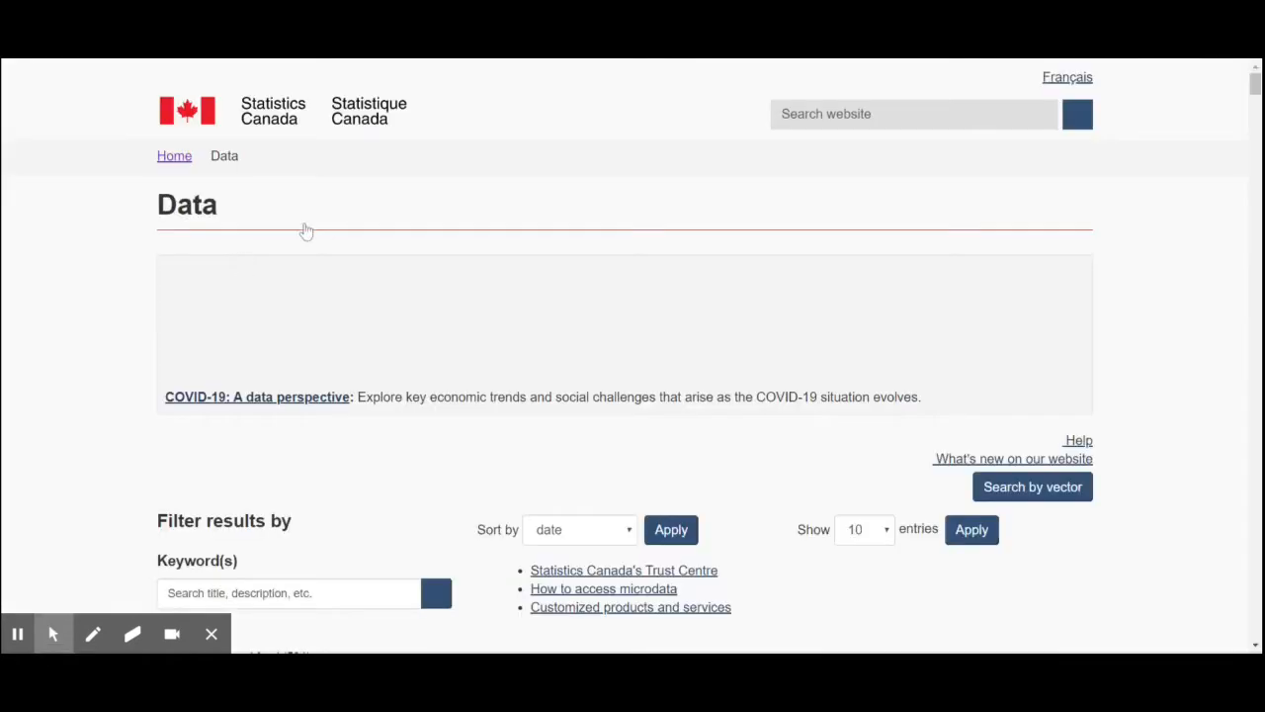
# - Examine the subject, geography, frequency, survey and content filters available for the data listing
pyautogui.scroll(-2, 330, 455)
pyautogui.scroll(-2, 324, 440)
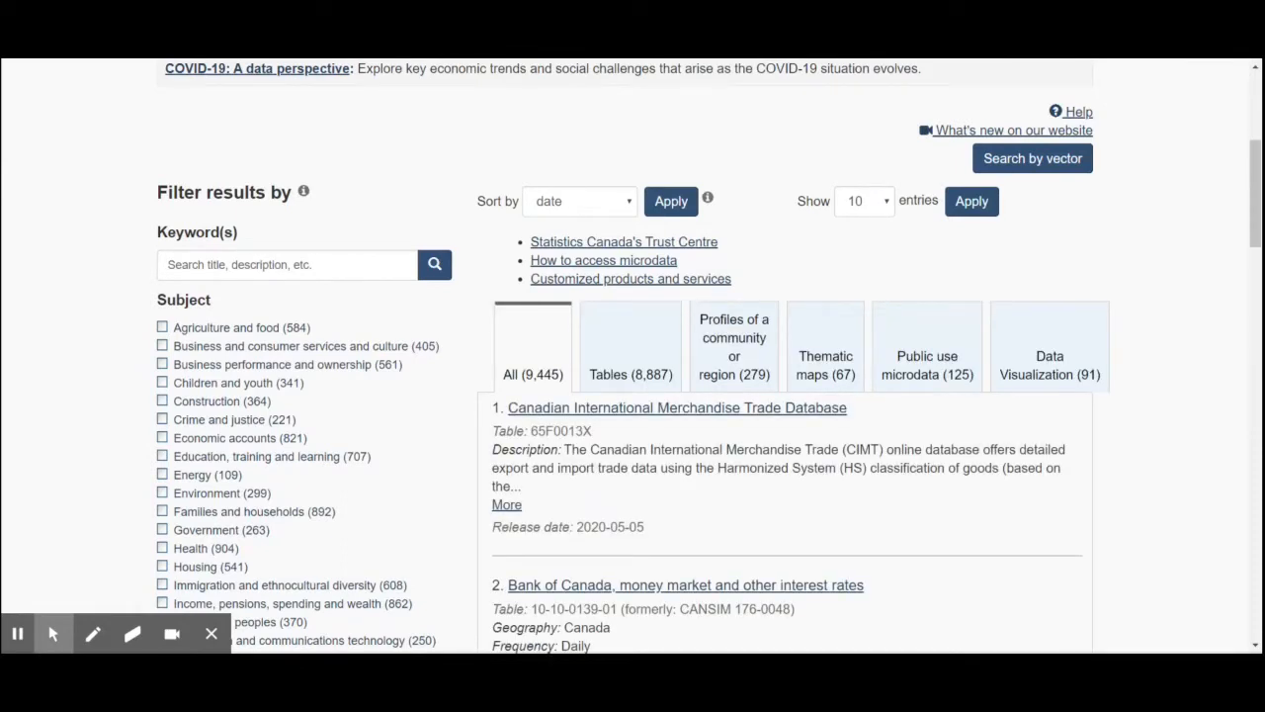
pyautogui.scroll(-1, 216, 430)
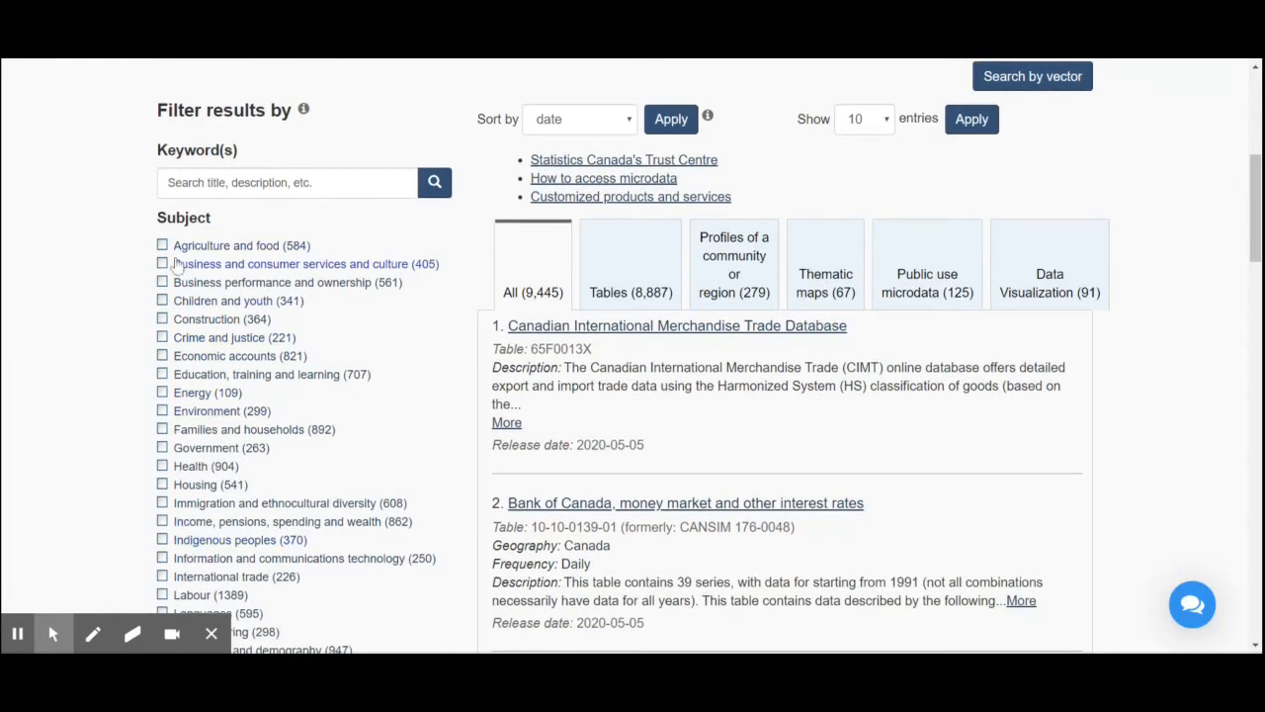
pyautogui.scroll(-7, 195, 233)
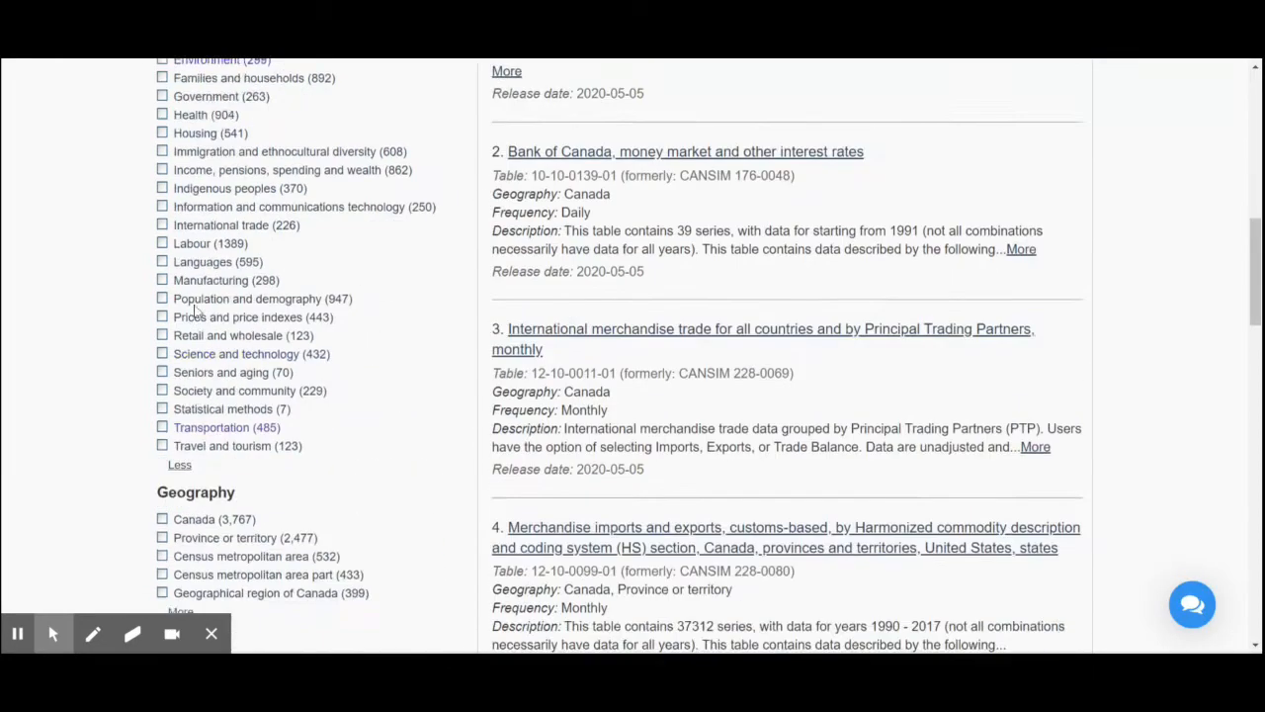
pyautogui.scroll(-2, 199, 292)
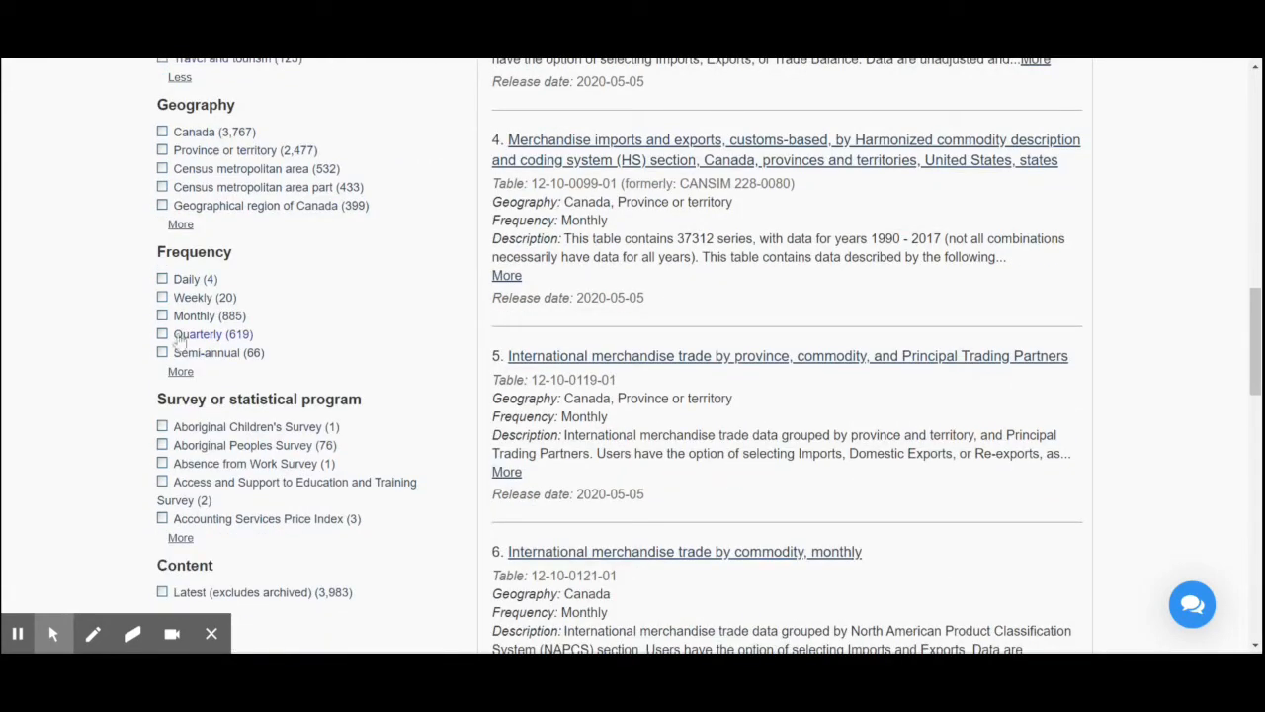
pyautogui.scroll(-2, 226, 438)
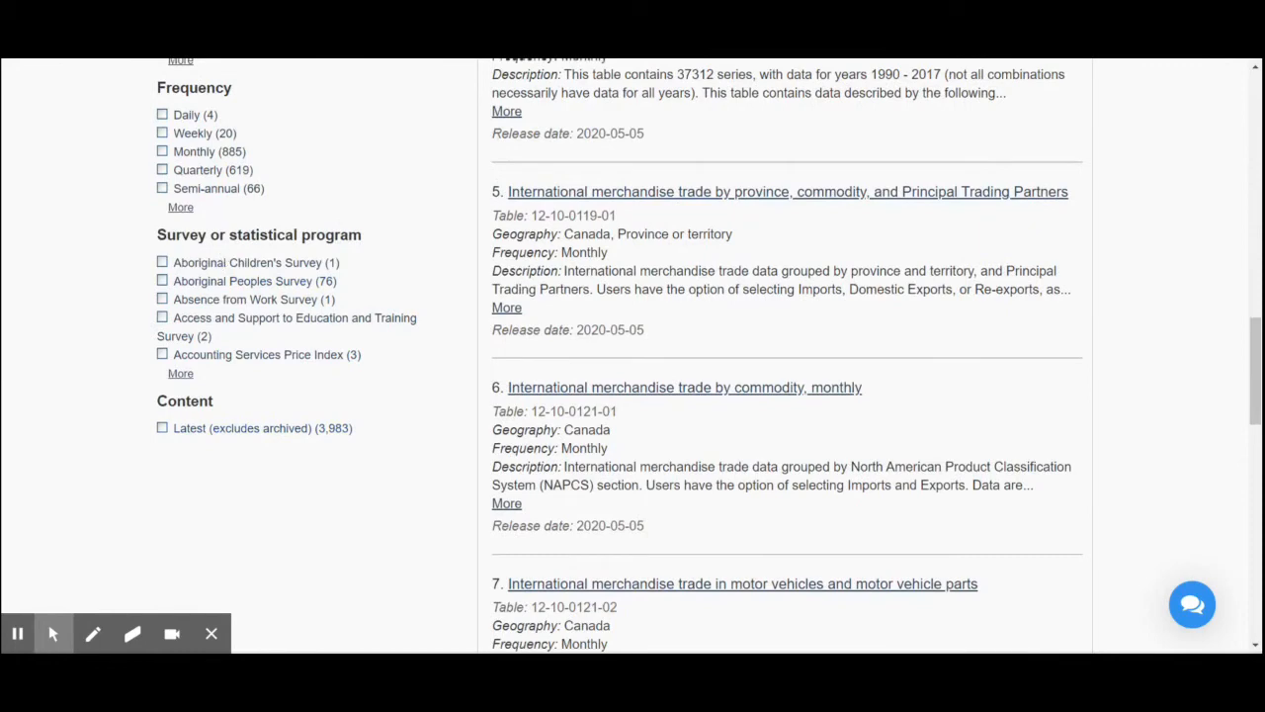
pyautogui.scroll(5, 309, 341)
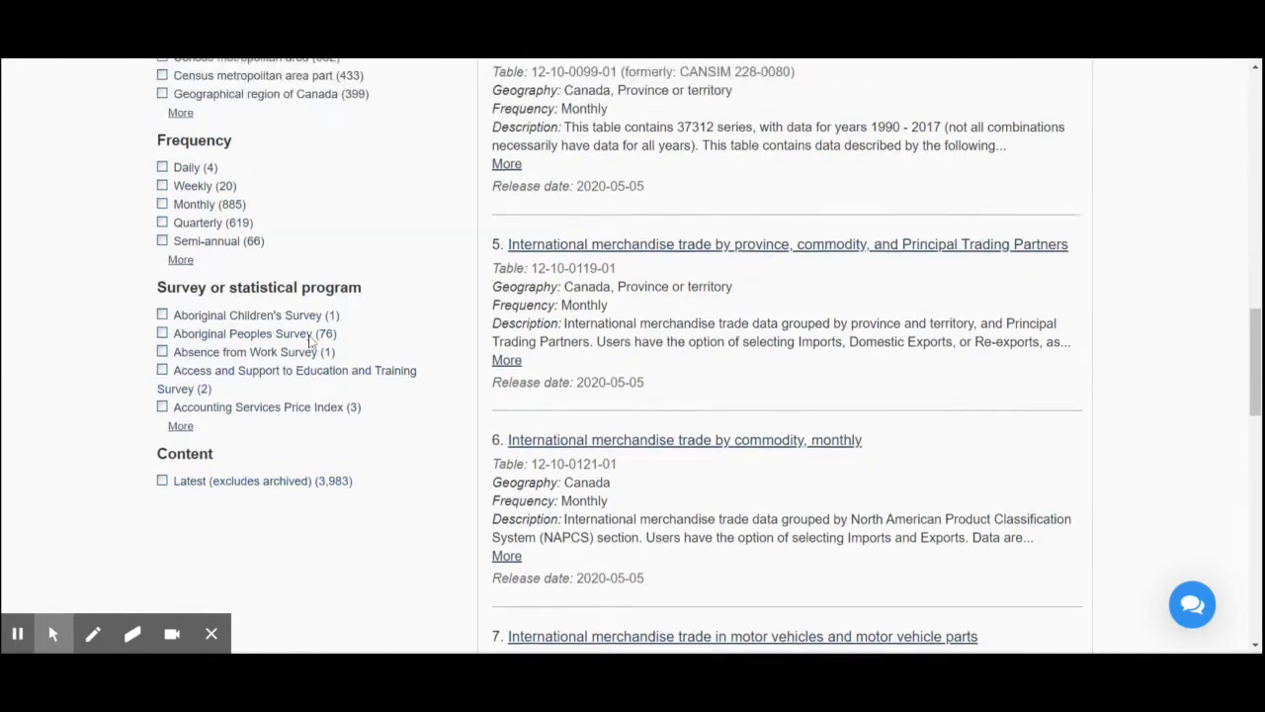
pyautogui.scroll(2, 265, 309)
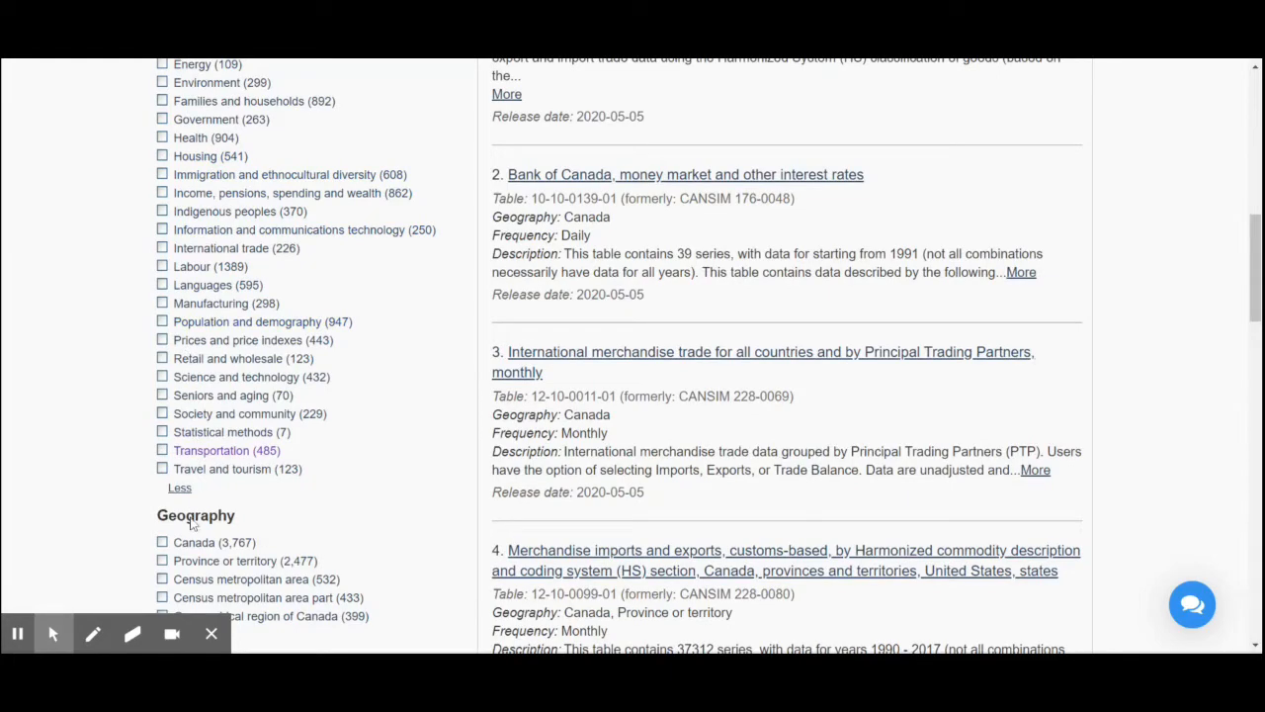
pyautogui.scroll(-2, 193, 524)
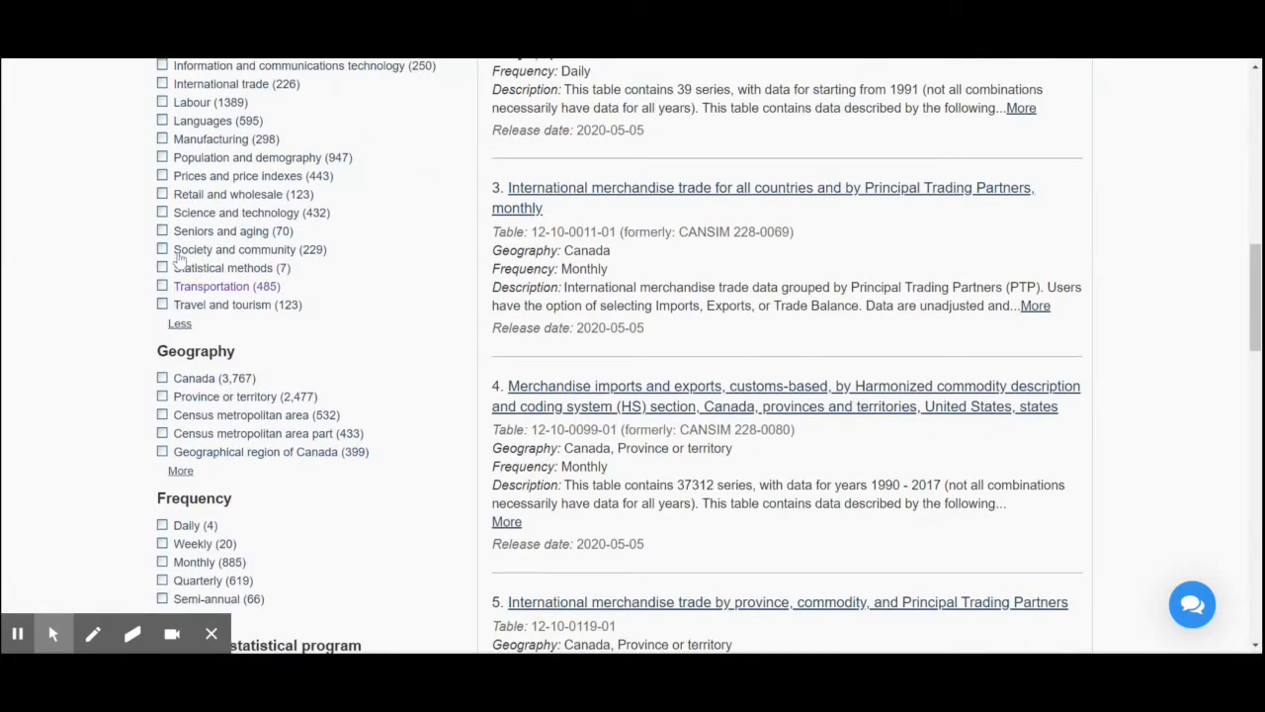
pyautogui.scroll(4, 180, 257)
pyautogui.scroll(-3, 181, 430)
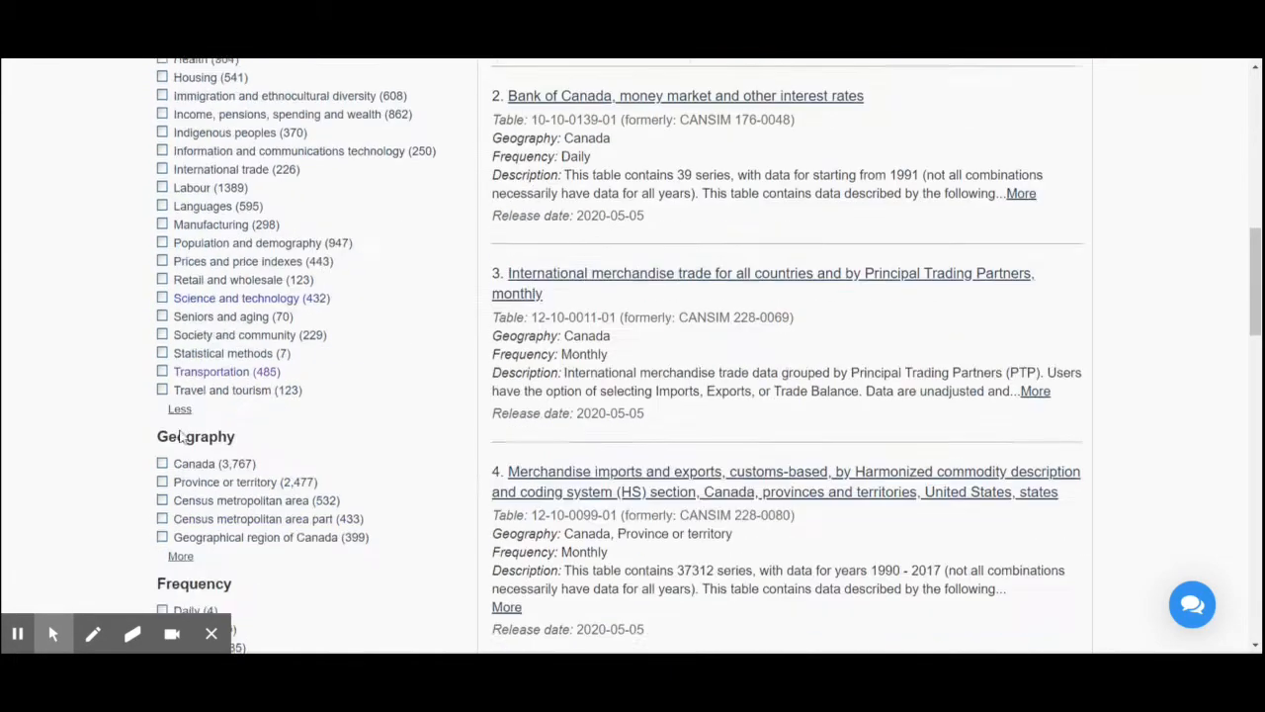
pyautogui.scroll(-2, 181, 436)
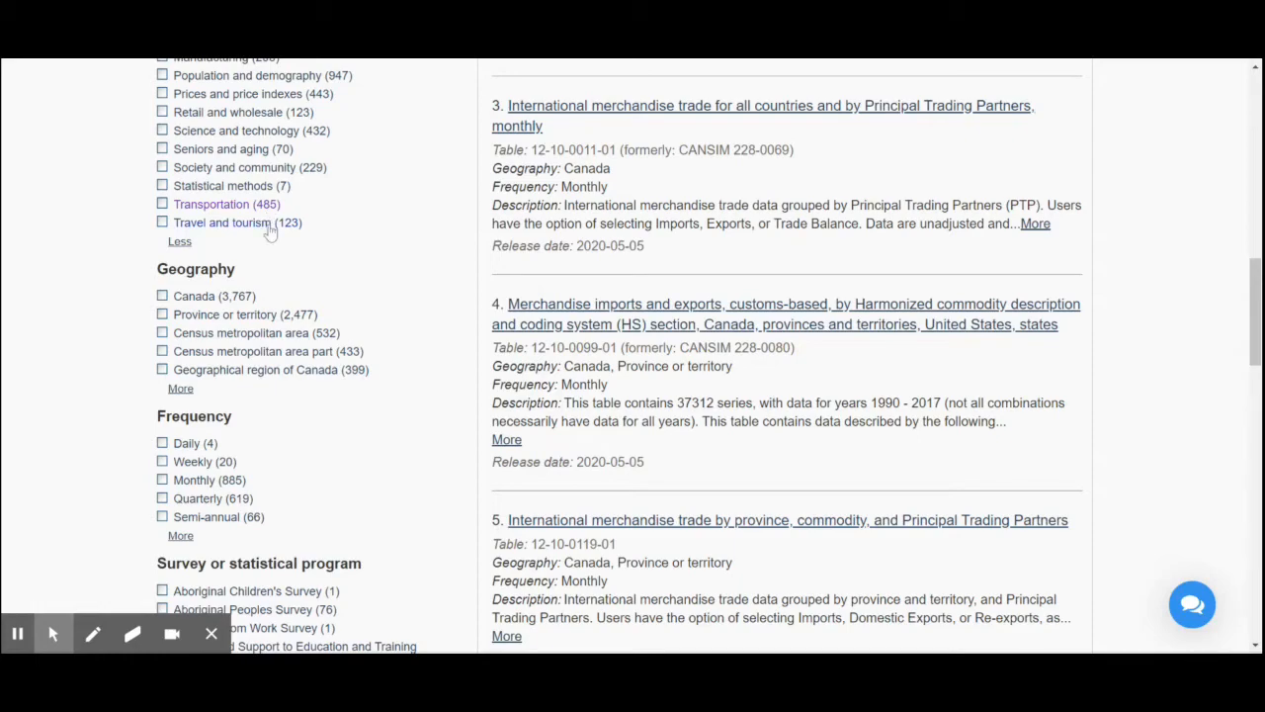
# - Filter the data listing by the Transportation subject
pyautogui.scroll(3, 156, 218)
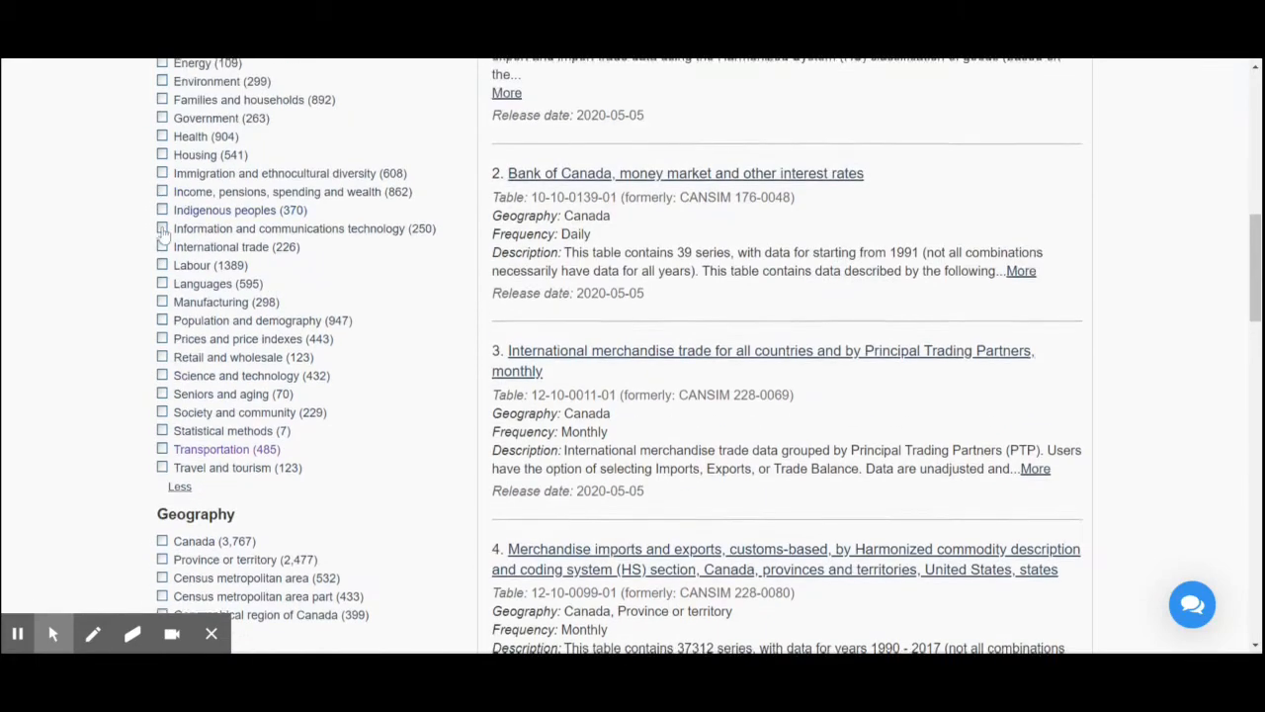
pyautogui.scroll(-3, 163, 301)
pyautogui.click(163, 204)
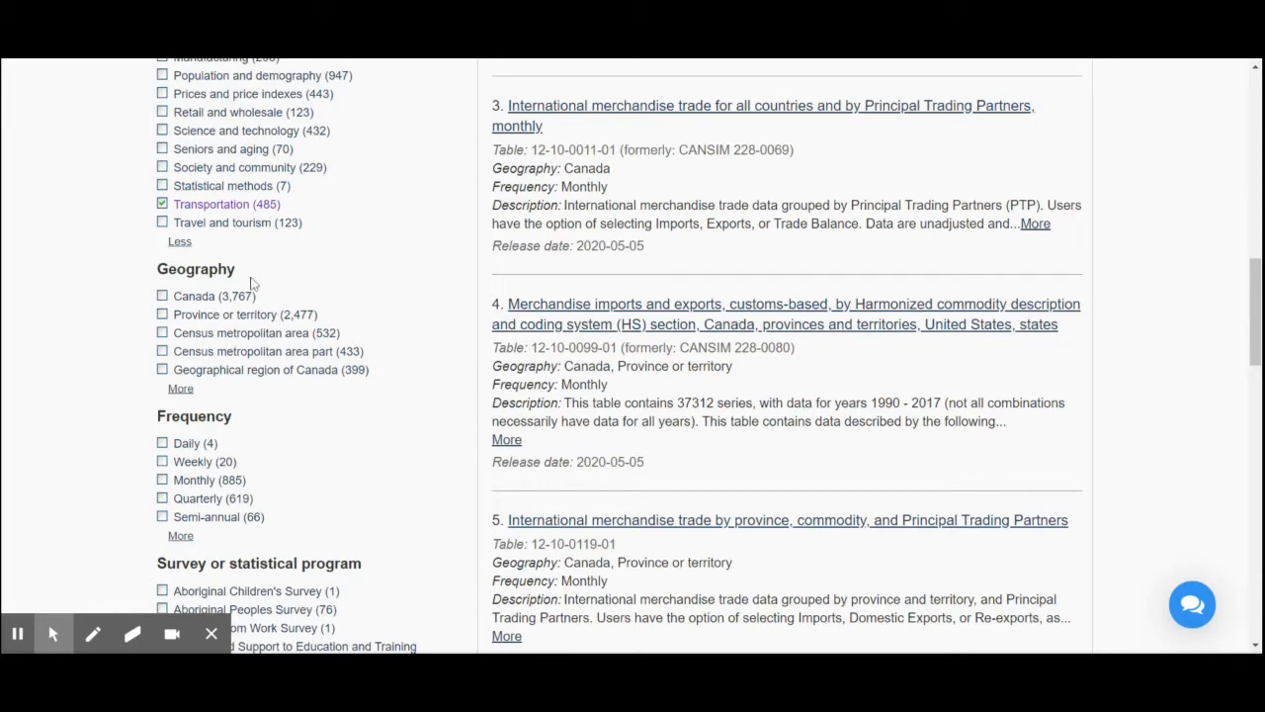
# - Narrow the transportation results to Province or territory geography and Monthly frequency
pyautogui.scroll(-6, 232, 255)
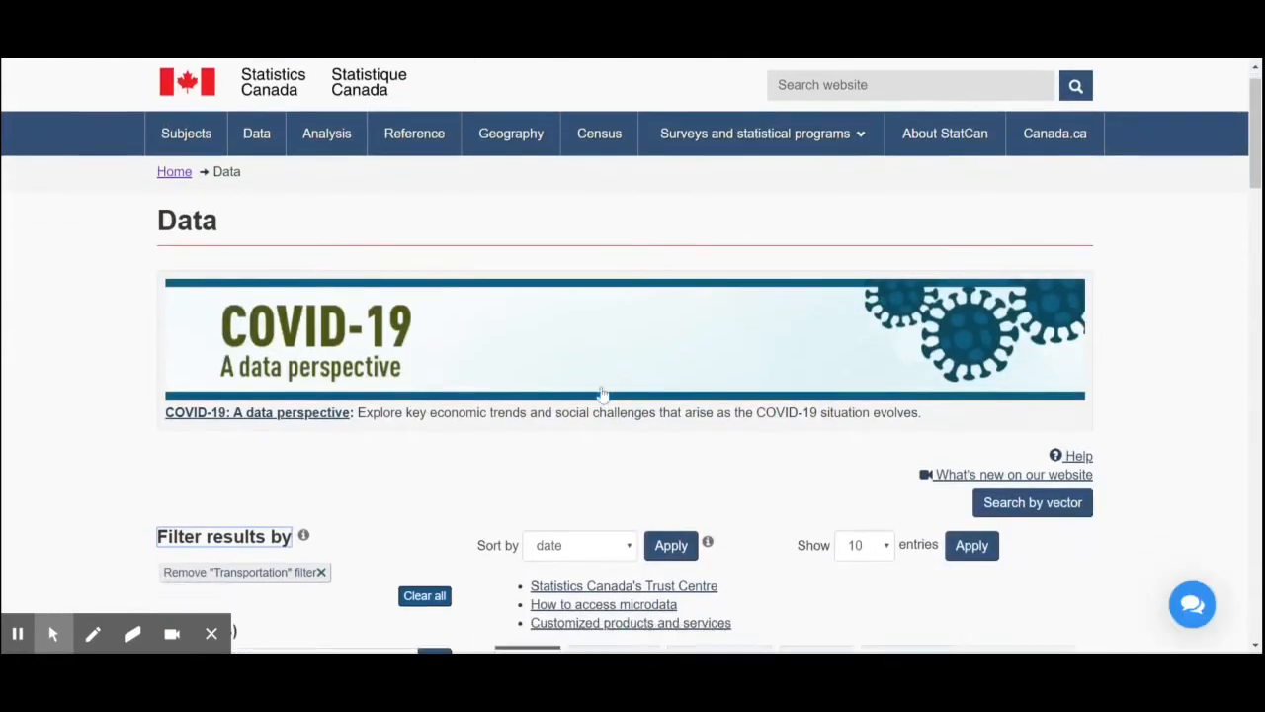
pyautogui.scroll(-5, 580, 502)
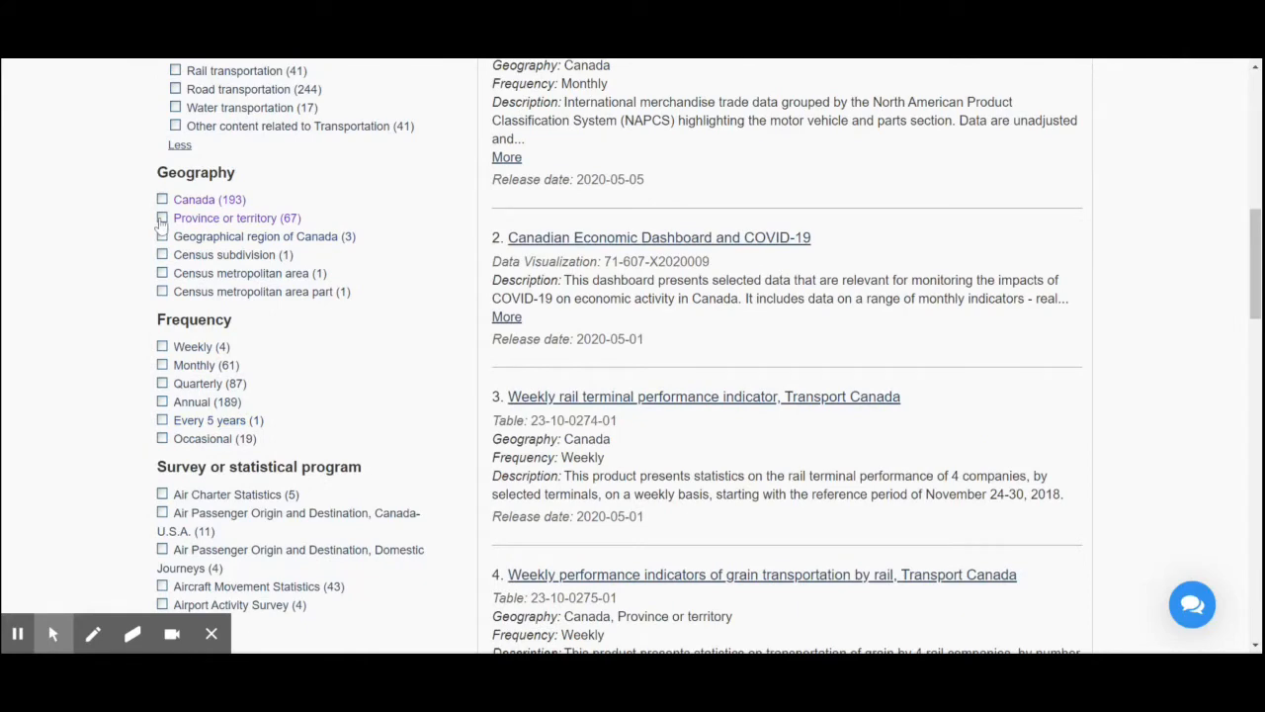
pyautogui.click(163, 219)
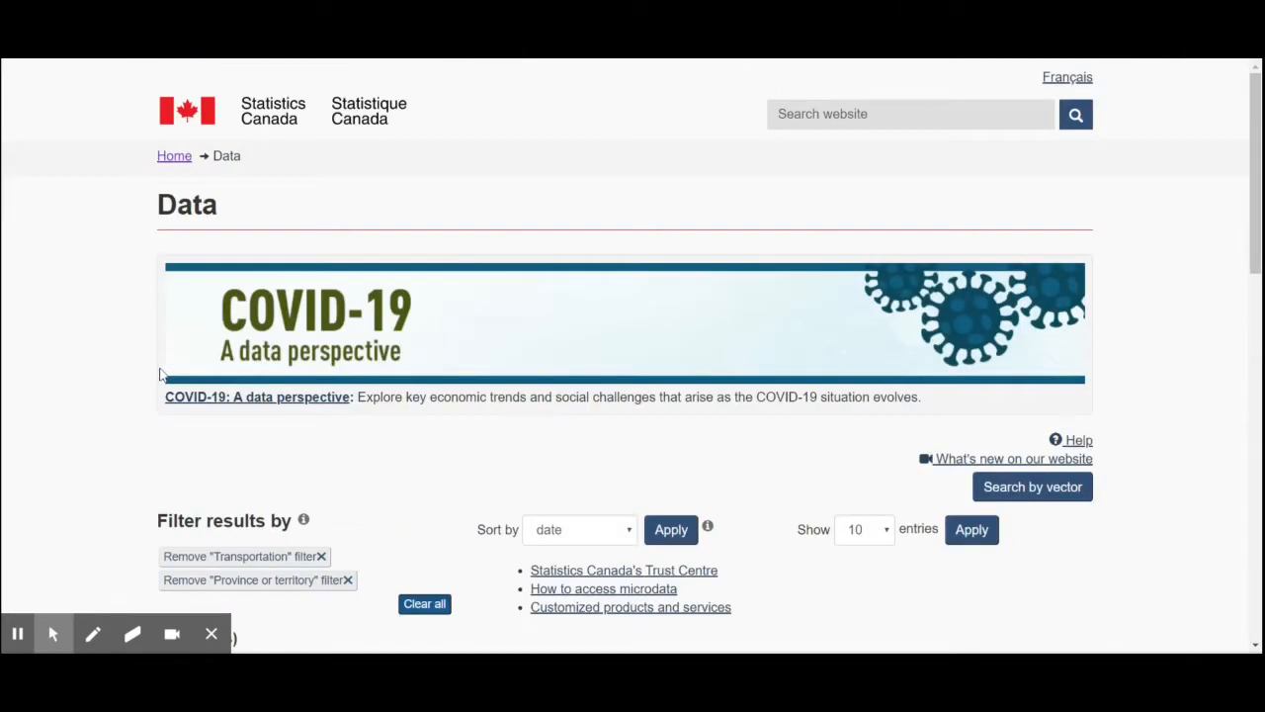
pyautogui.scroll(-8, 531, 497)
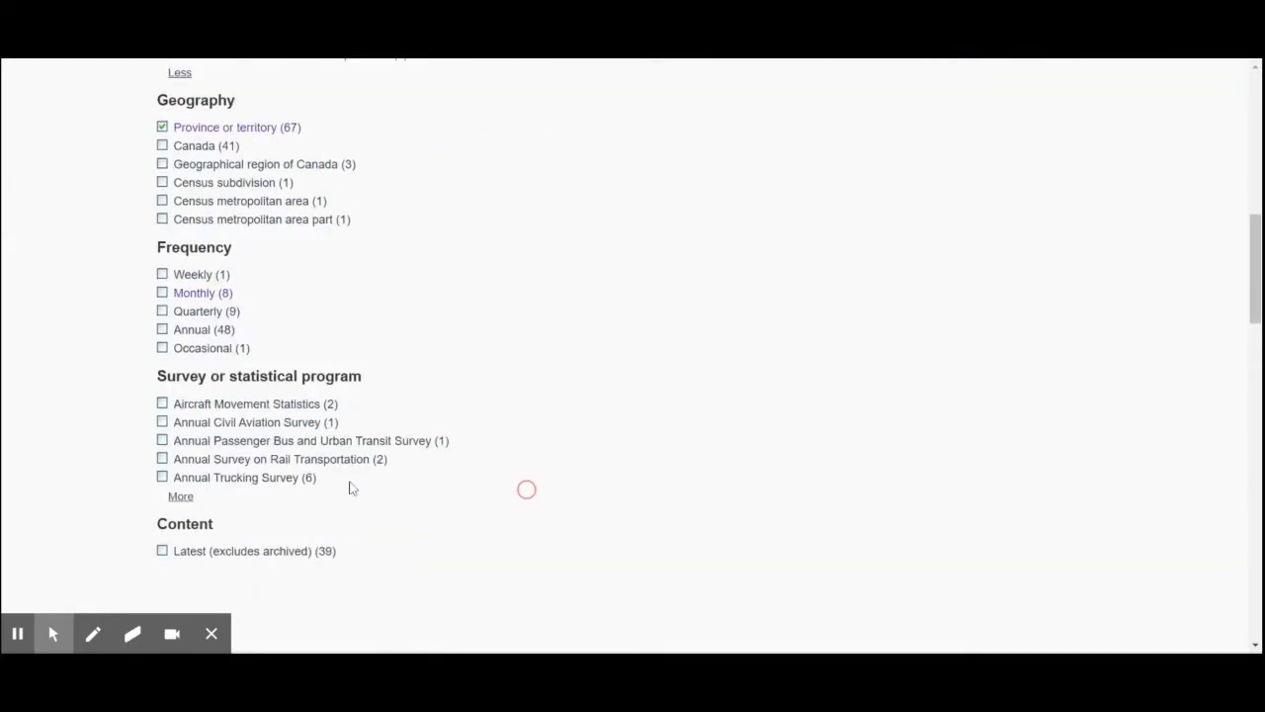
pyautogui.click(163, 244)
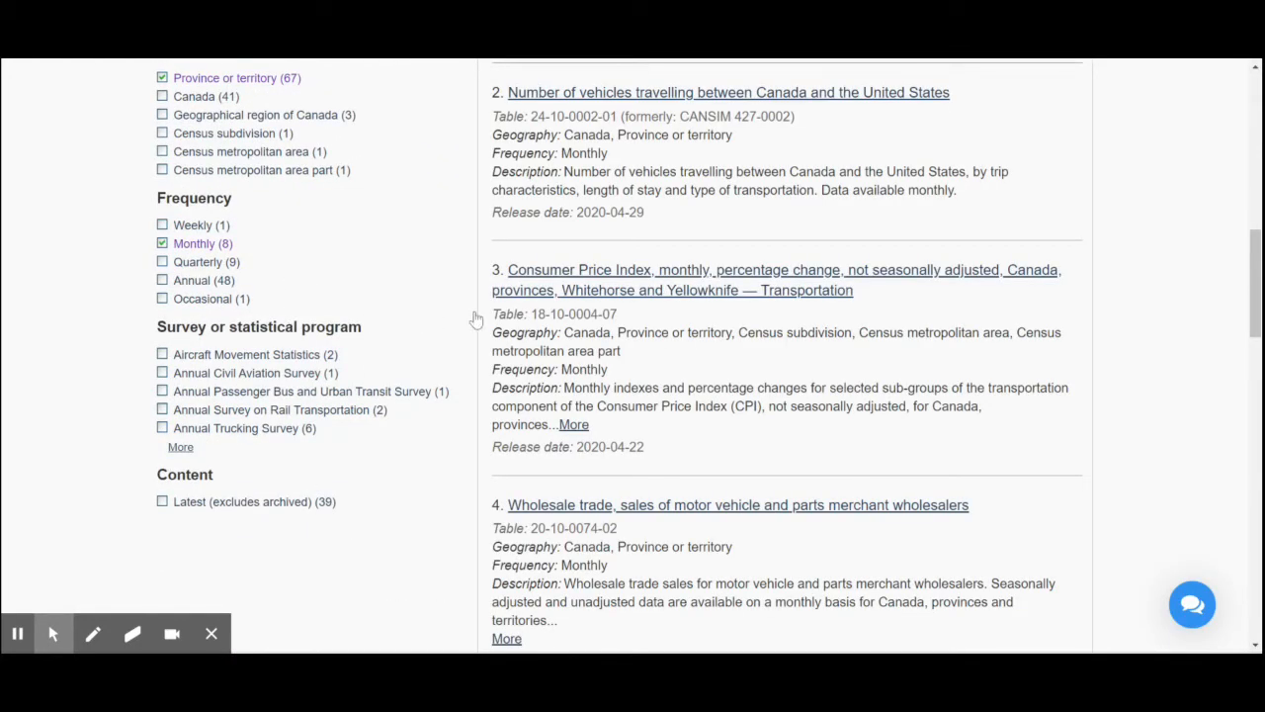
# - Look through the filtered results and open the New motor vehicle sales table
pyautogui.scroll(-6, 708, 456)
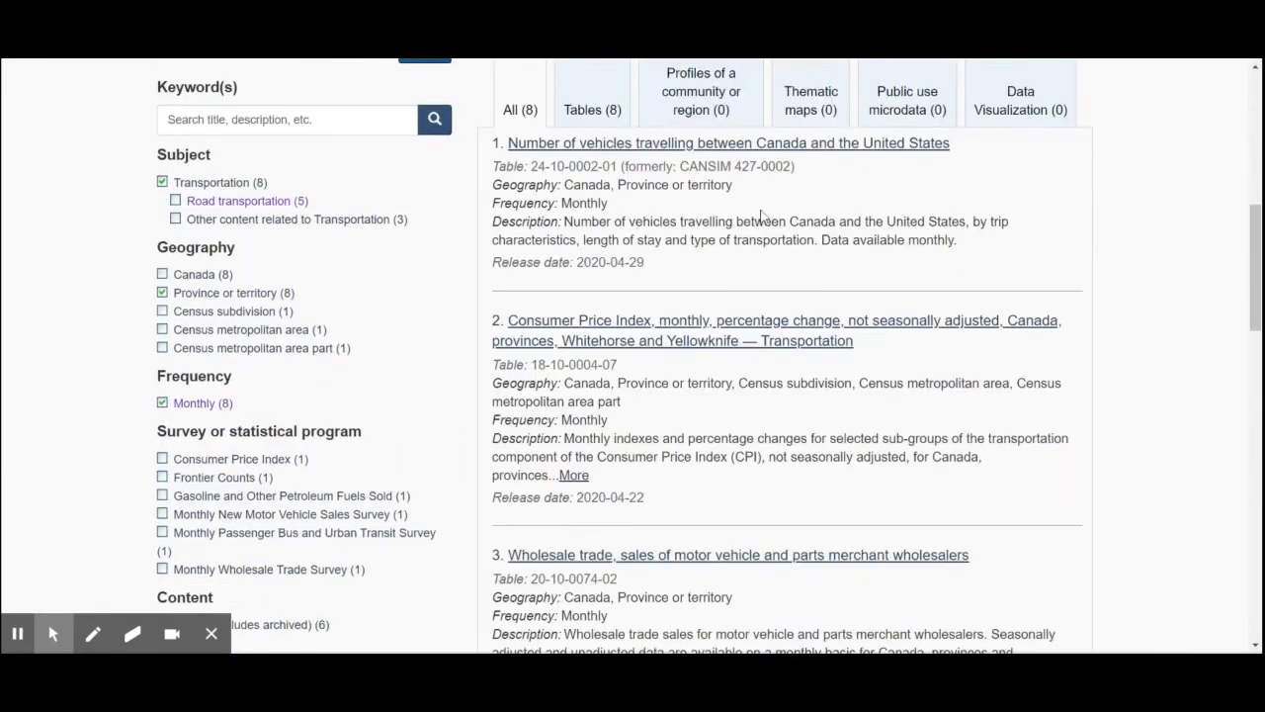
pyautogui.scroll(6, 762, 216)
pyautogui.scroll(-3, 654, 448)
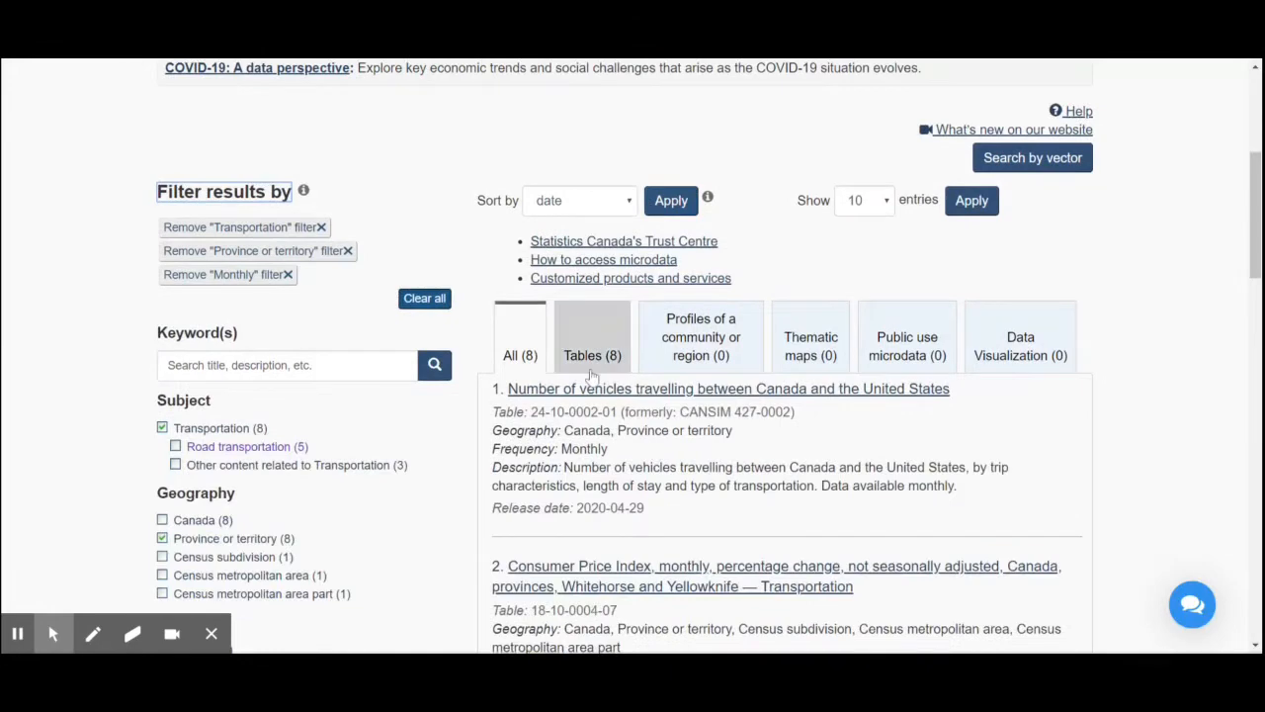
pyautogui.scroll(-1, 660, 447)
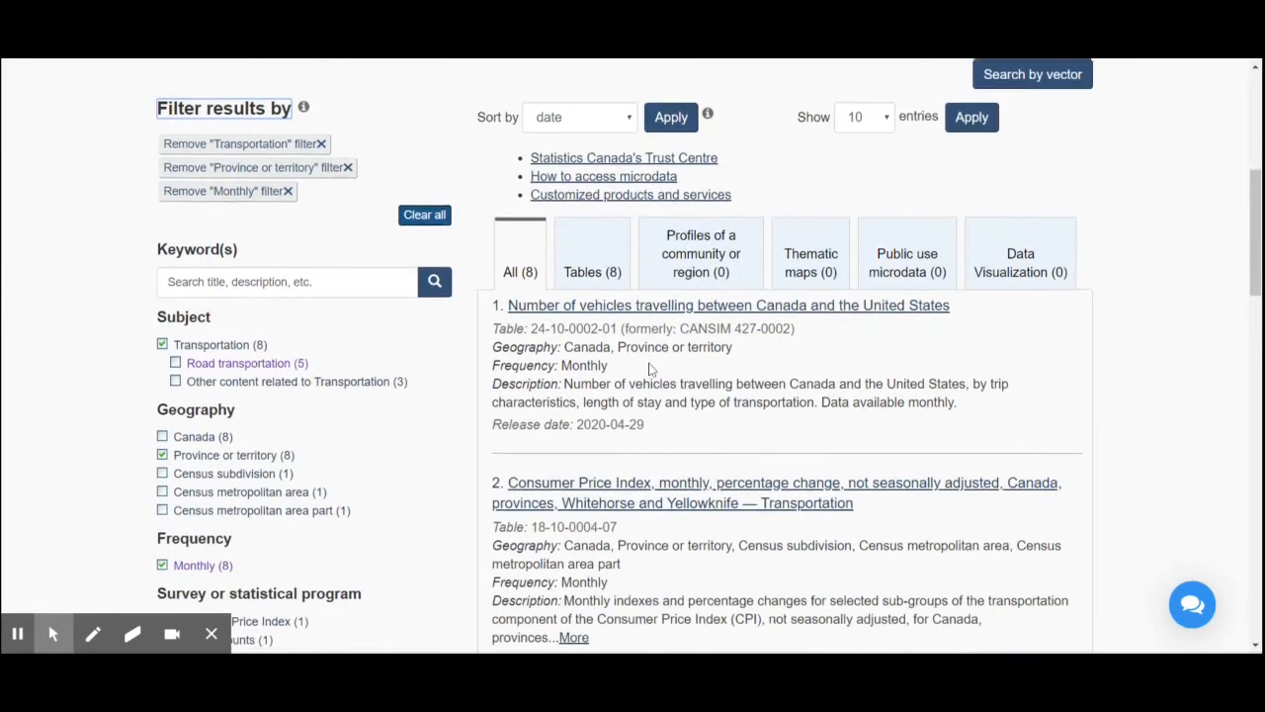
pyautogui.scroll(-4, 667, 413)
pyautogui.scroll(-7, 660, 383)
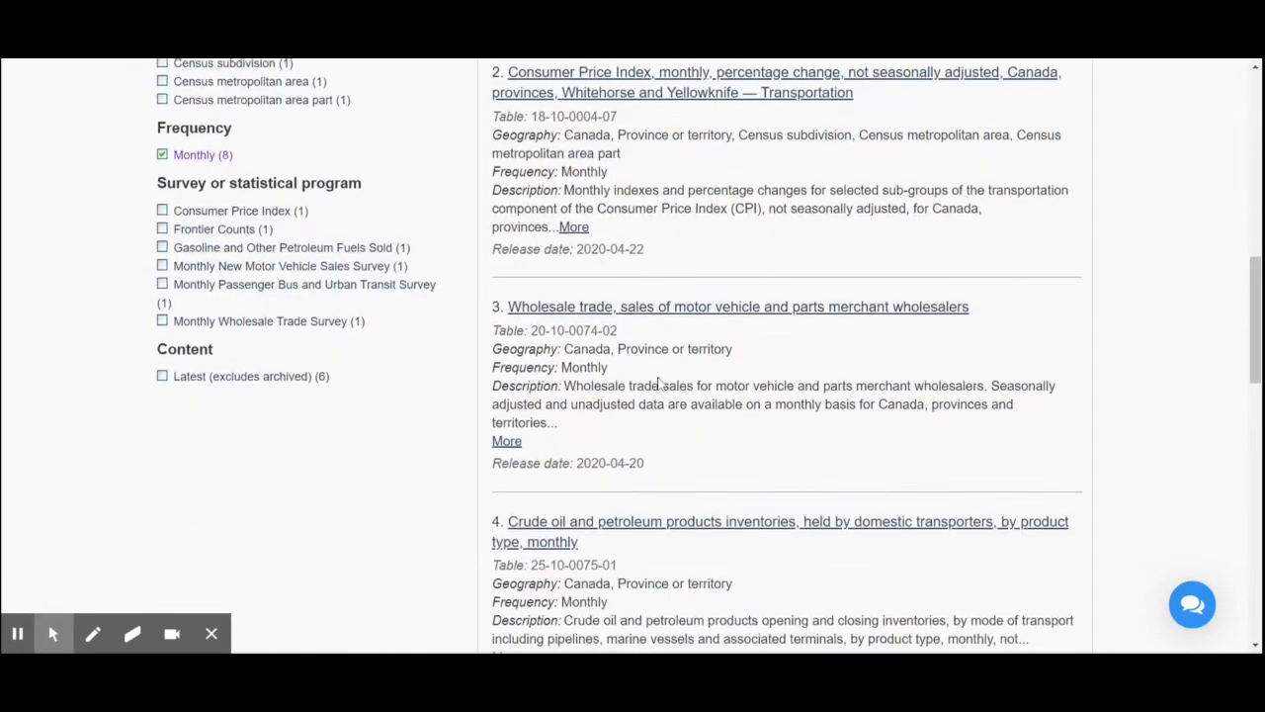
pyautogui.scroll(-2, 661, 384)
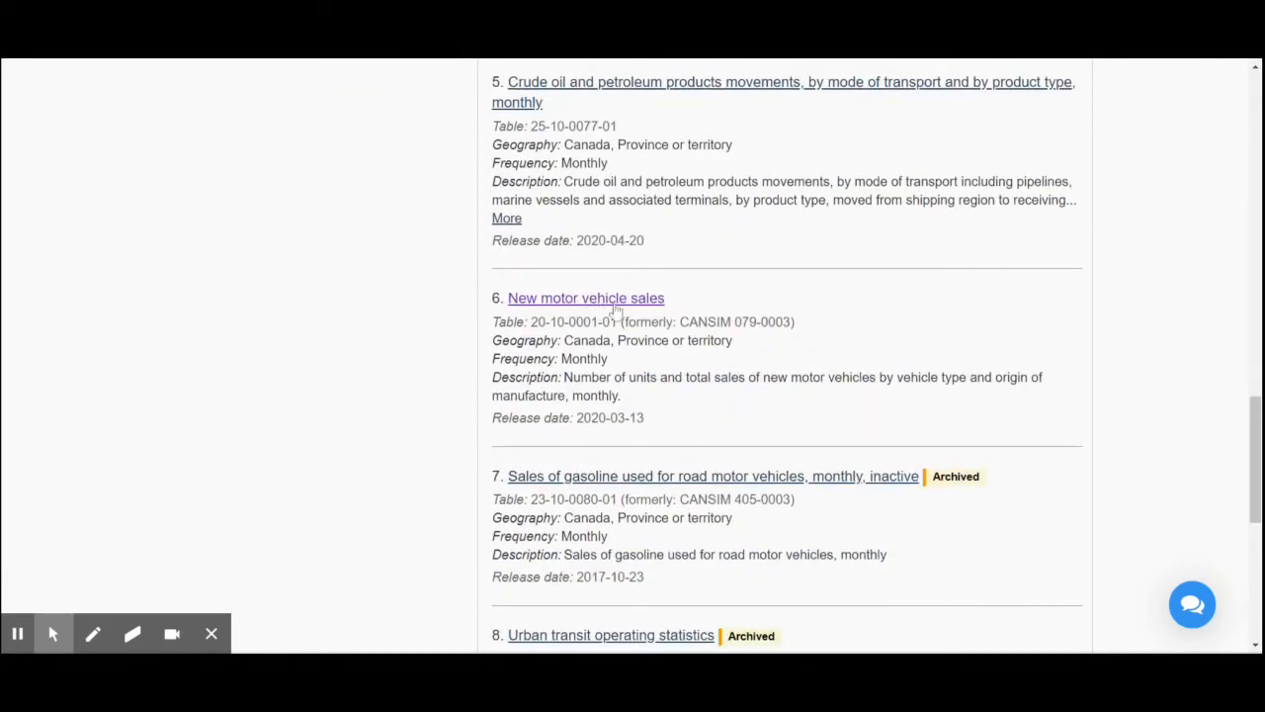
pyautogui.click(599, 304)
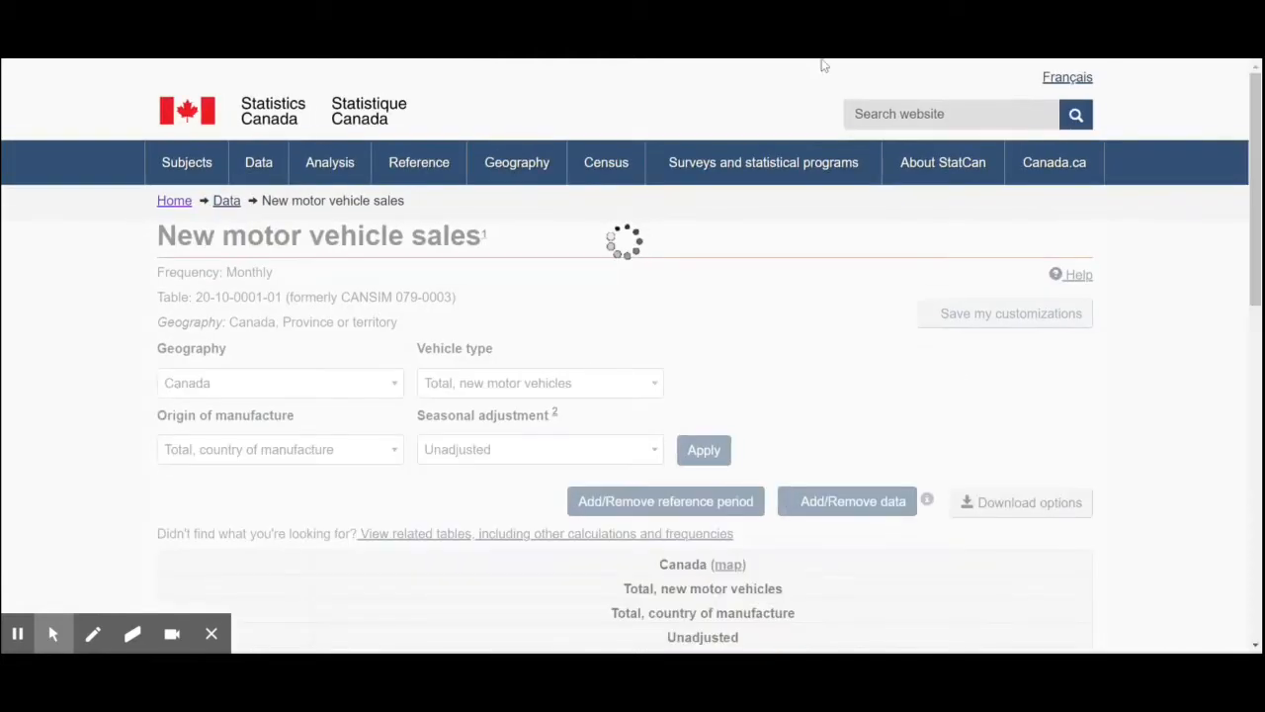
# - Review the default New motor vehicle sales table and open its options for adding or removing data
pyautogui.scroll(-3, 746, 421)
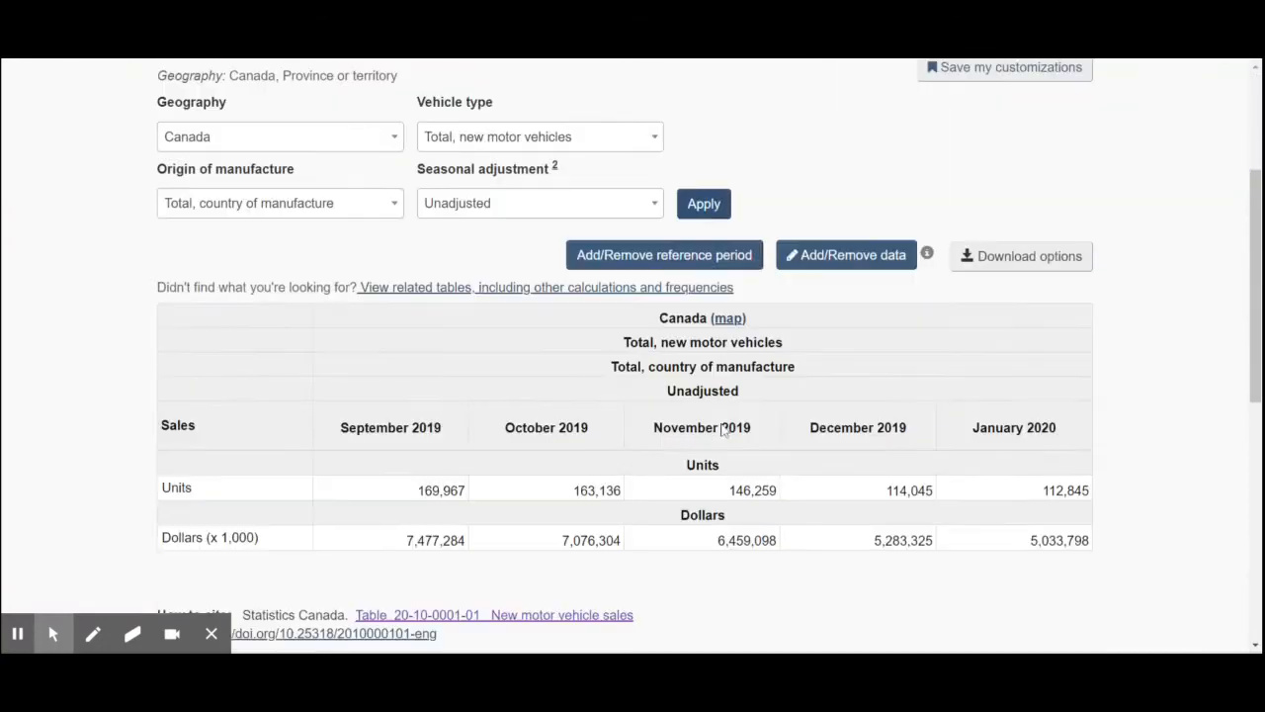
pyautogui.scroll(-2, 632, 400)
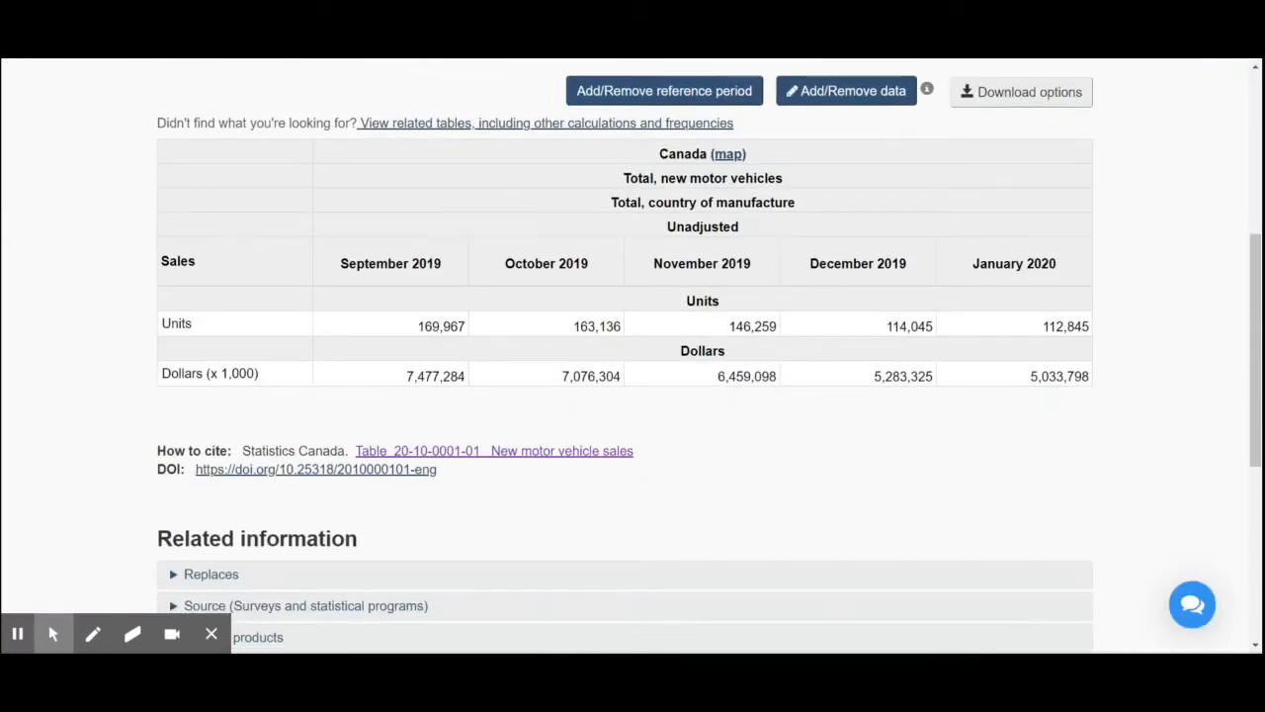
pyautogui.scroll(1, 739, 241)
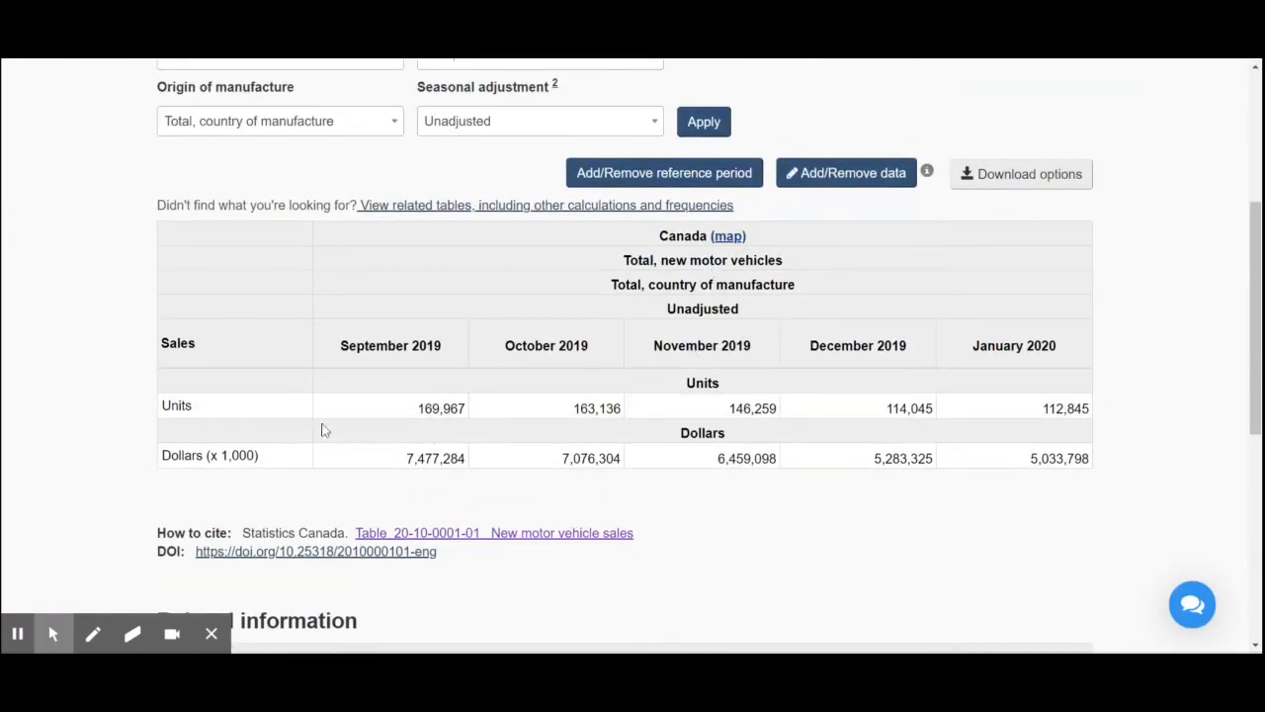
pyautogui.scroll(1, 632, 356)
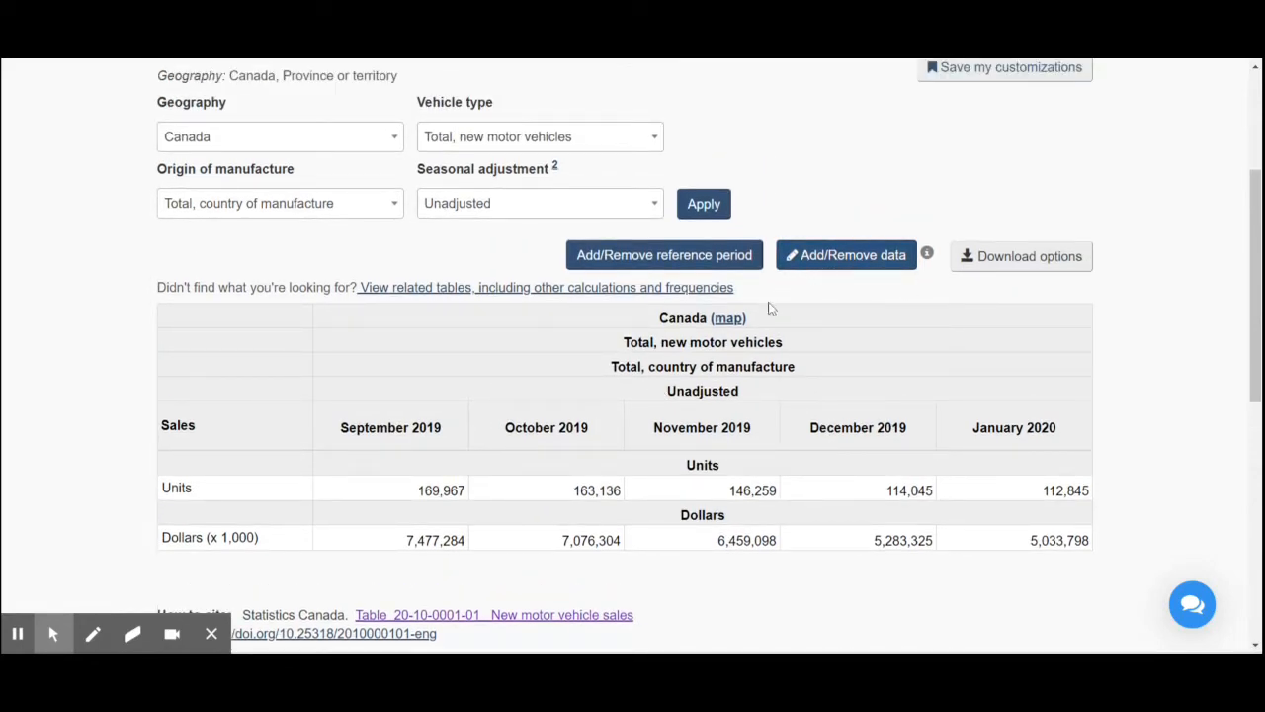
pyautogui.click(829, 265)
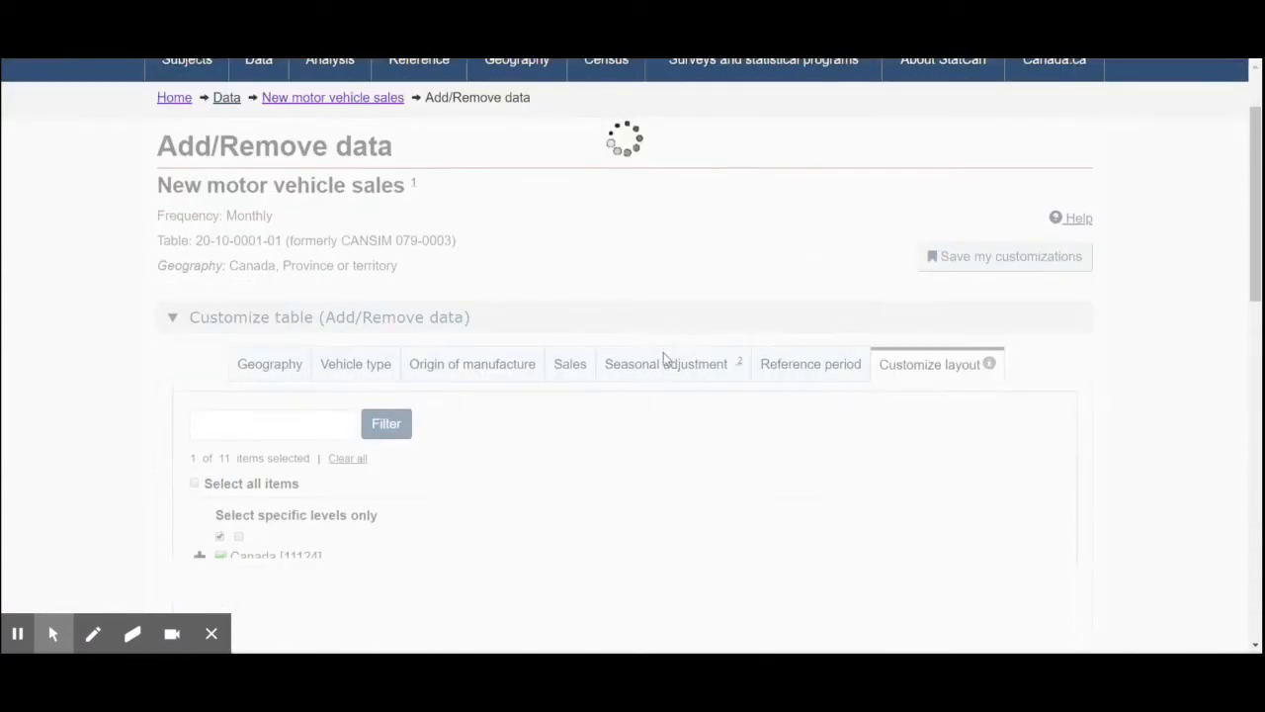
# - Limit the table's geography to Ontario and Quebec, deselecting the Canada total
pyautogui.scroll(-1, 547, 406)
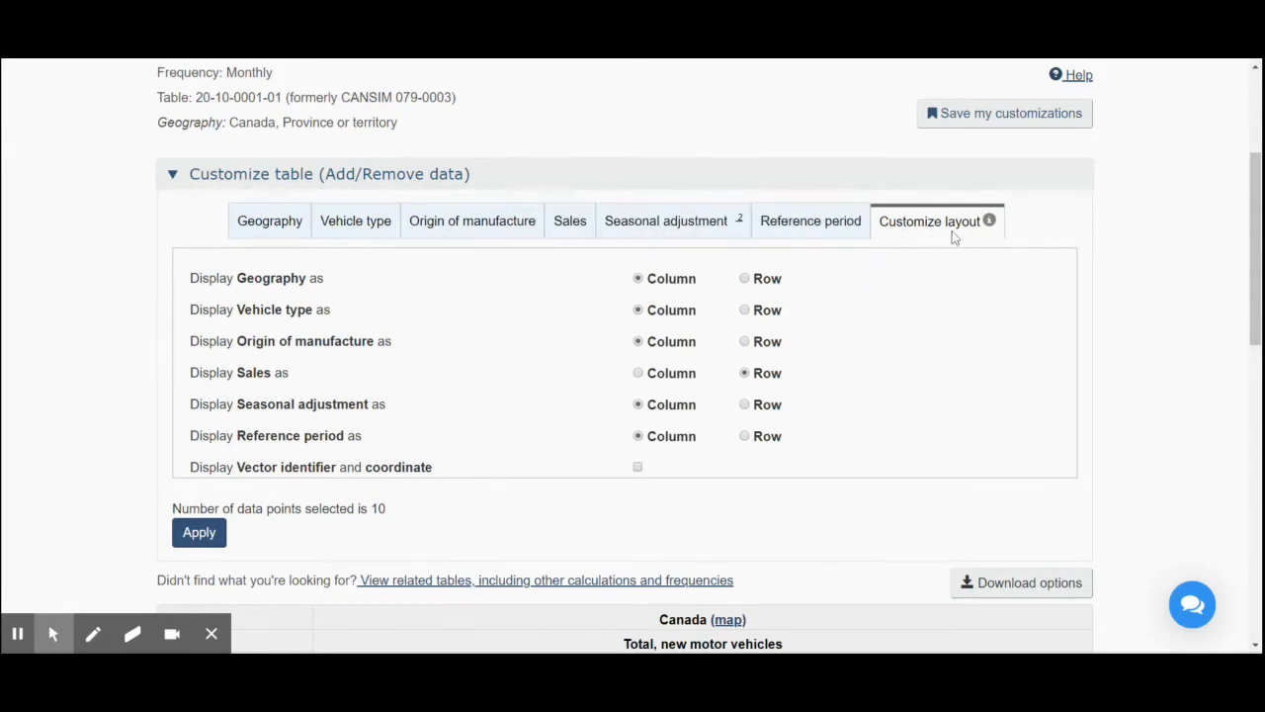
pyautogui.scroll(-2, 346, 375)
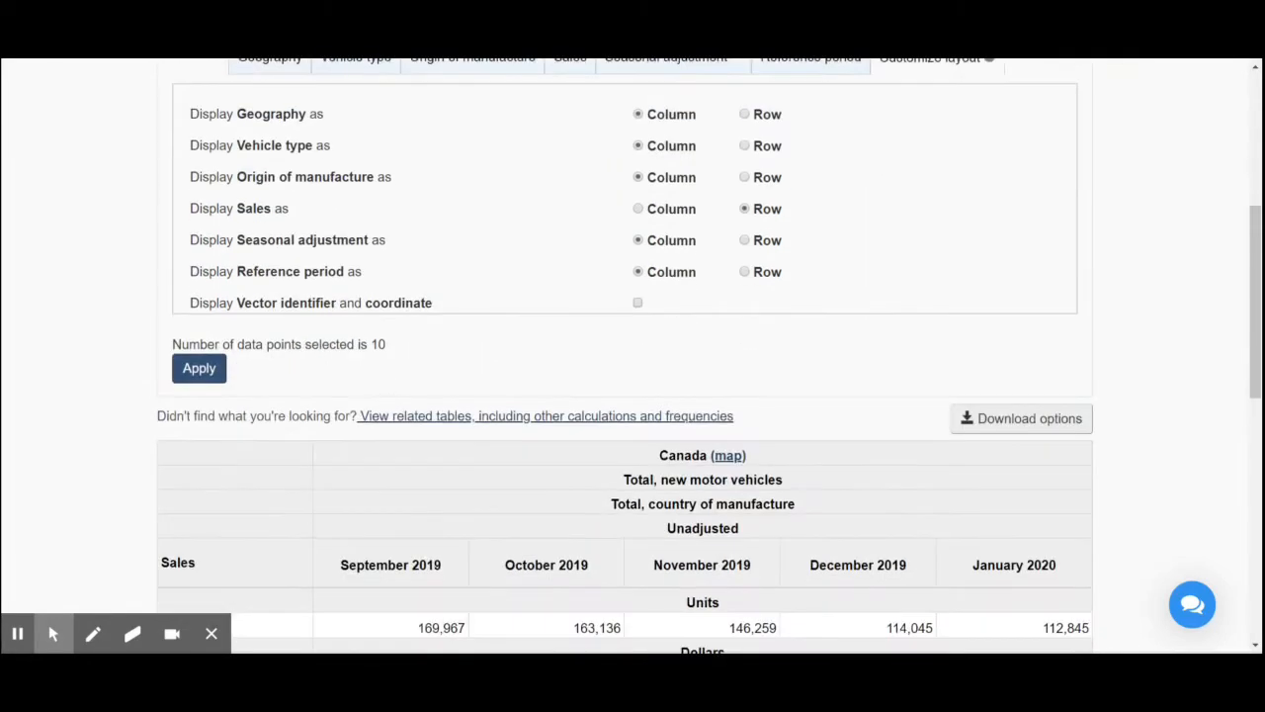
pyautogui.scroll(1, 267, 148)
pyautogui.click(263, 143)
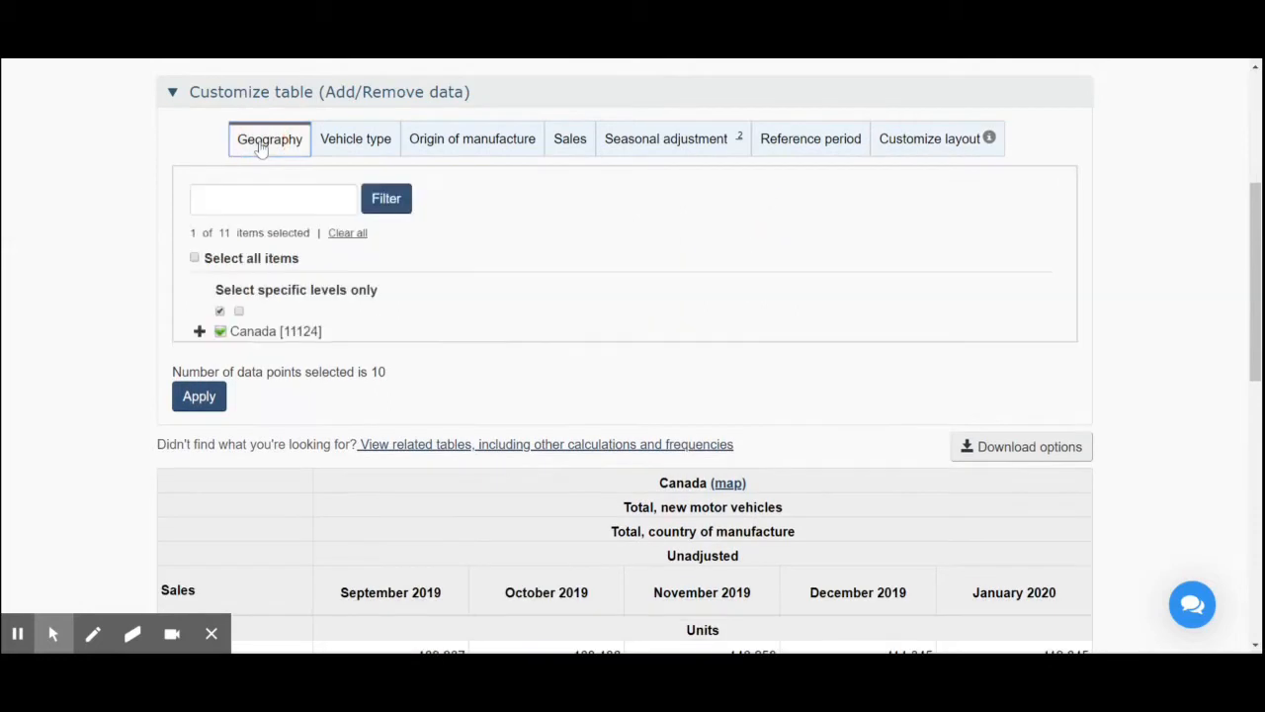
pyautogui.click(199, 332)
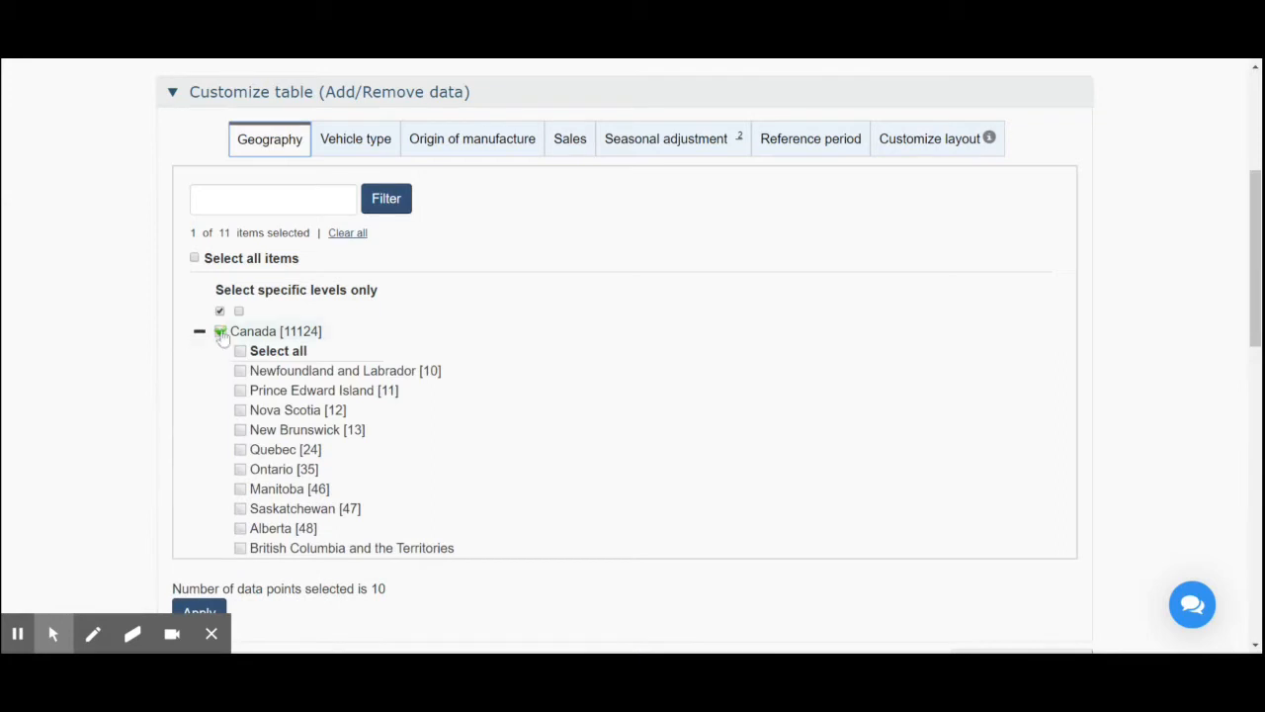
pyautogui.click(221, 333)
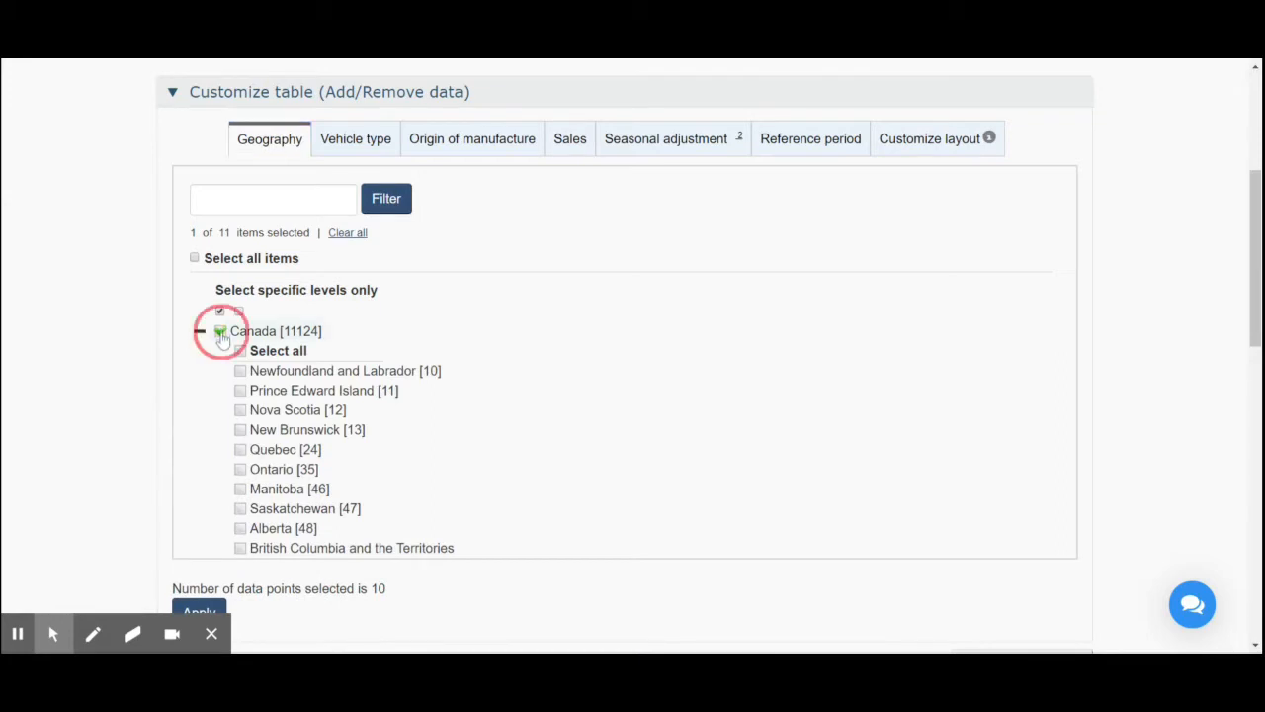
pyautogui.click(241, 470)
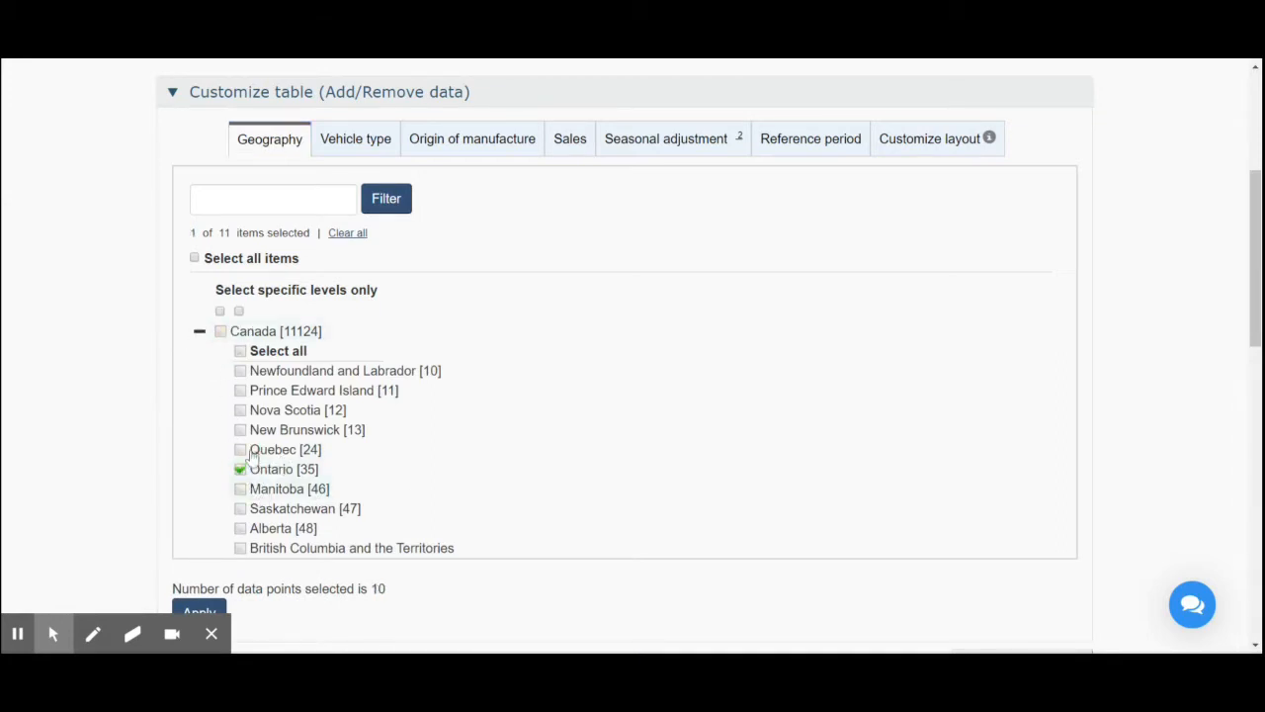
pyautogui.click(241, 452)
# - Select Passenger cars and Trucks as the vehicle types and deselect the total for new motor vehicles
pyautogui.click(357, 143)
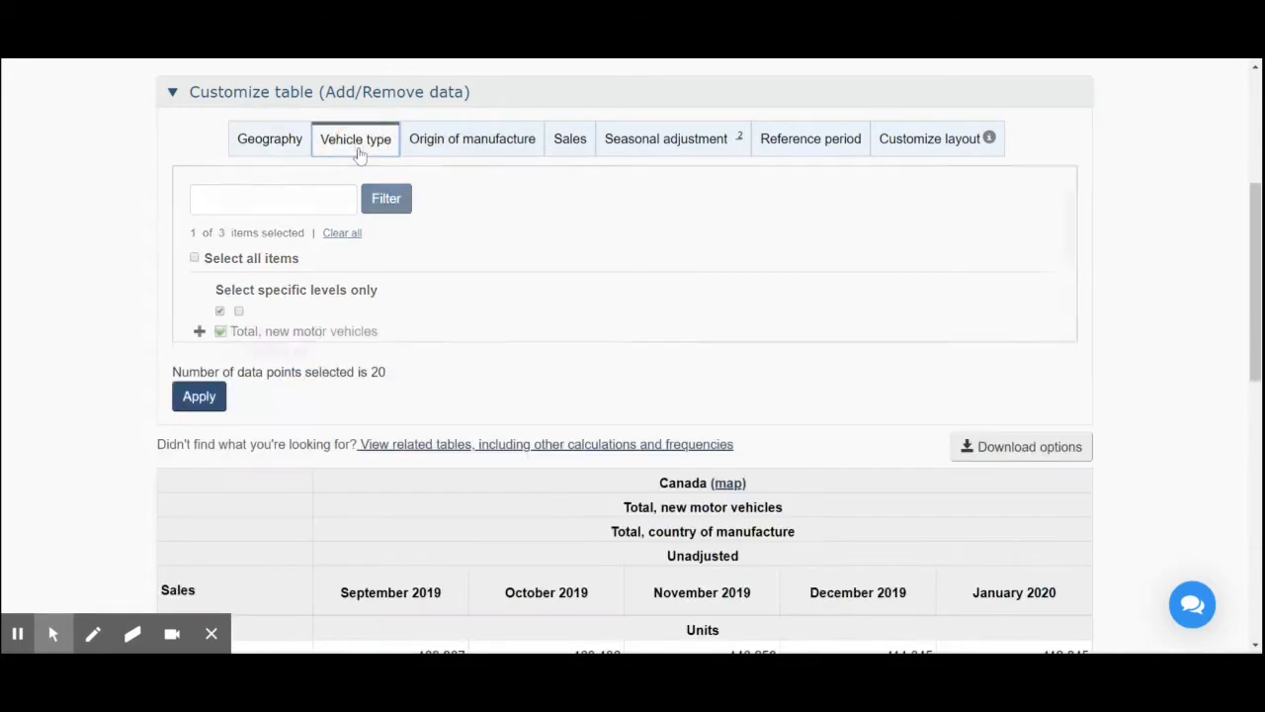
pyautogui.click(199, 331)
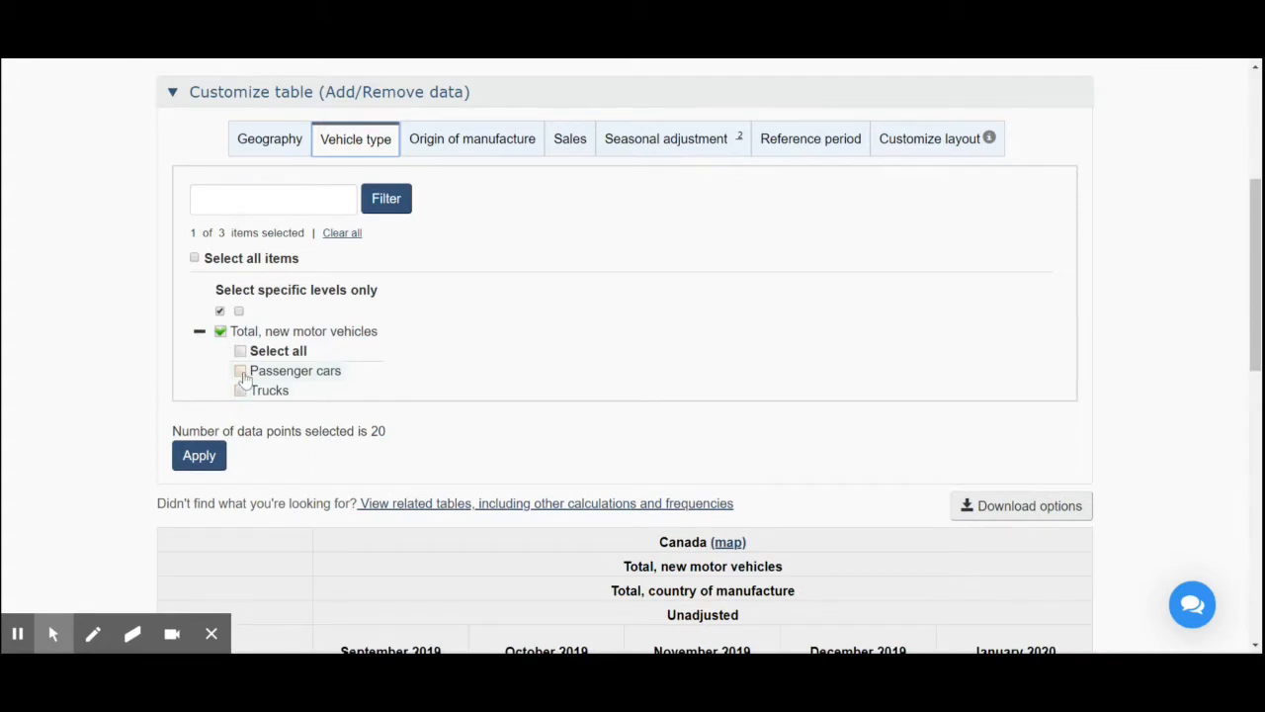
pyautogui.click(240, 371)
pyautogui.click(241, 393)
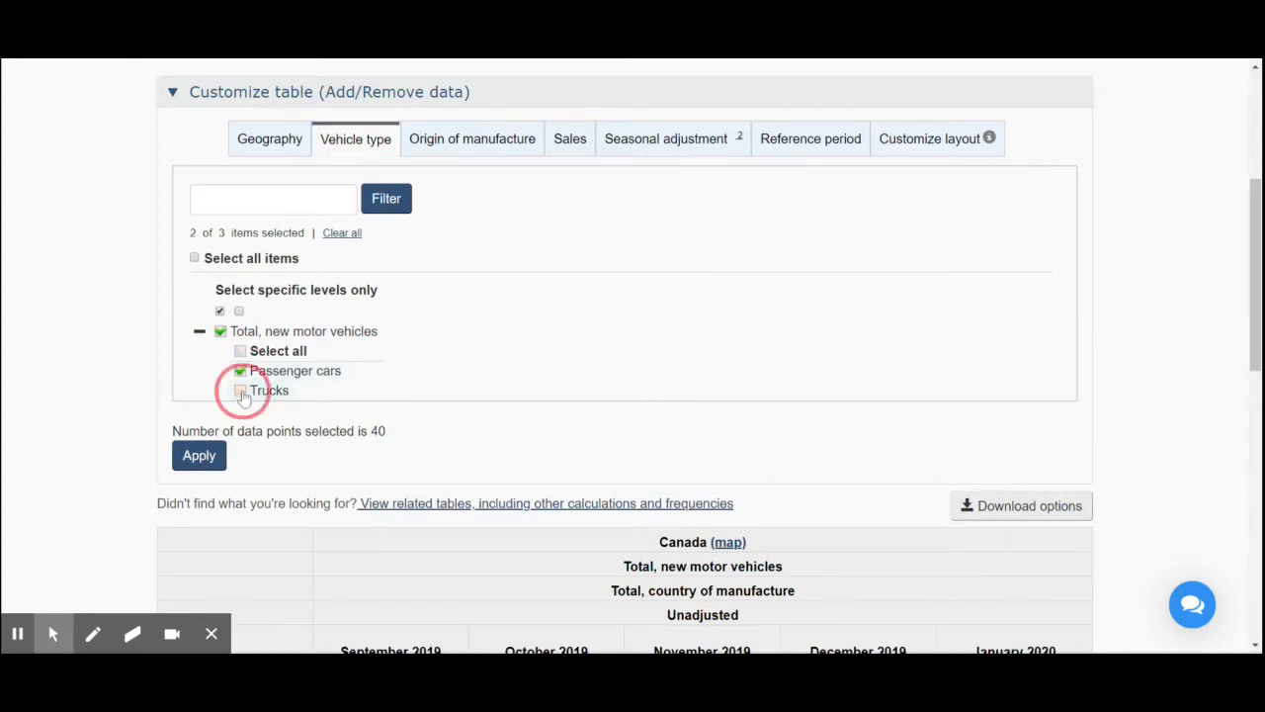
pyautogui.click(220, 333)
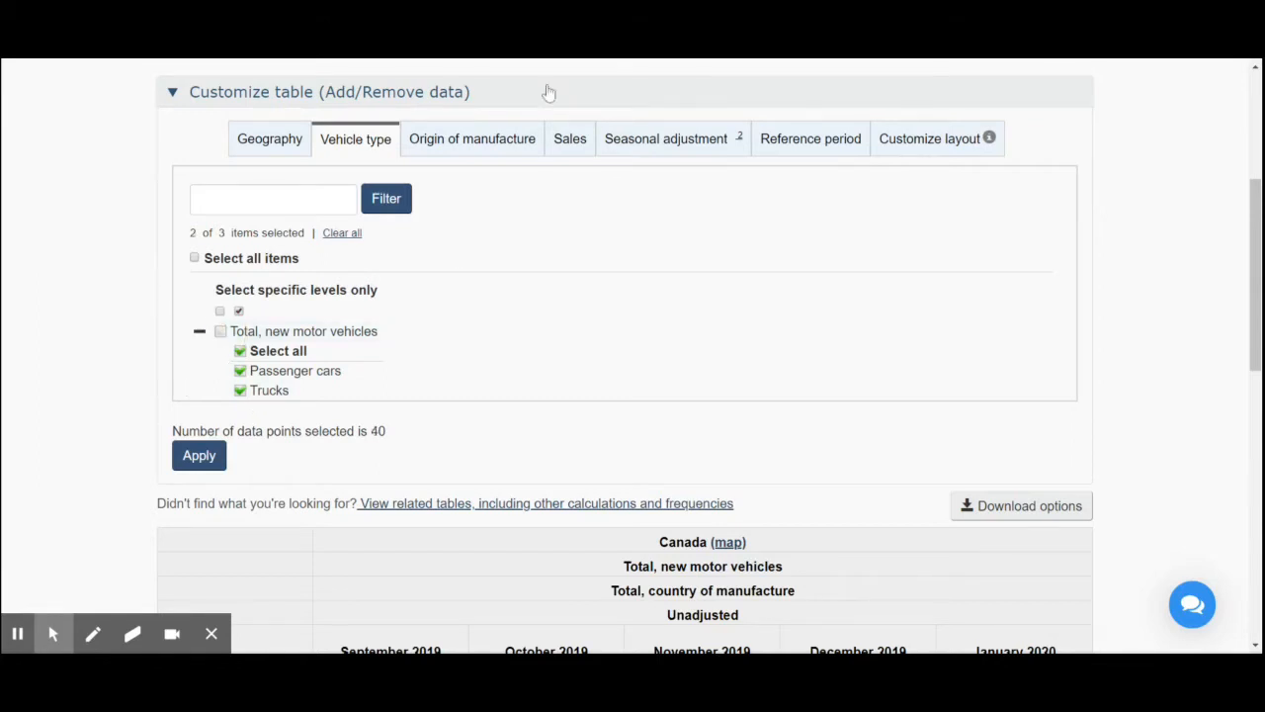
# - Set the origin of manufacture to North America and Total, overseas, deselecting the total for country of manufacture
pyautogui.click(456, 139)
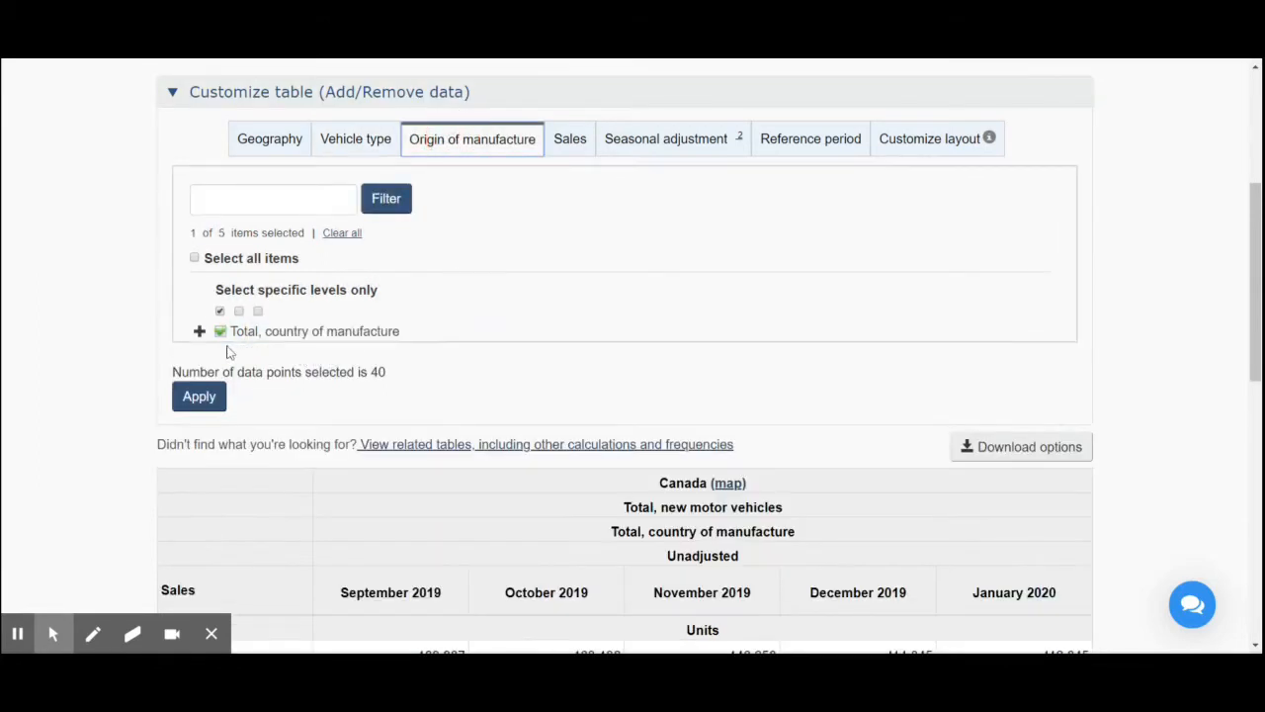
pyautogui.click(200, 333)
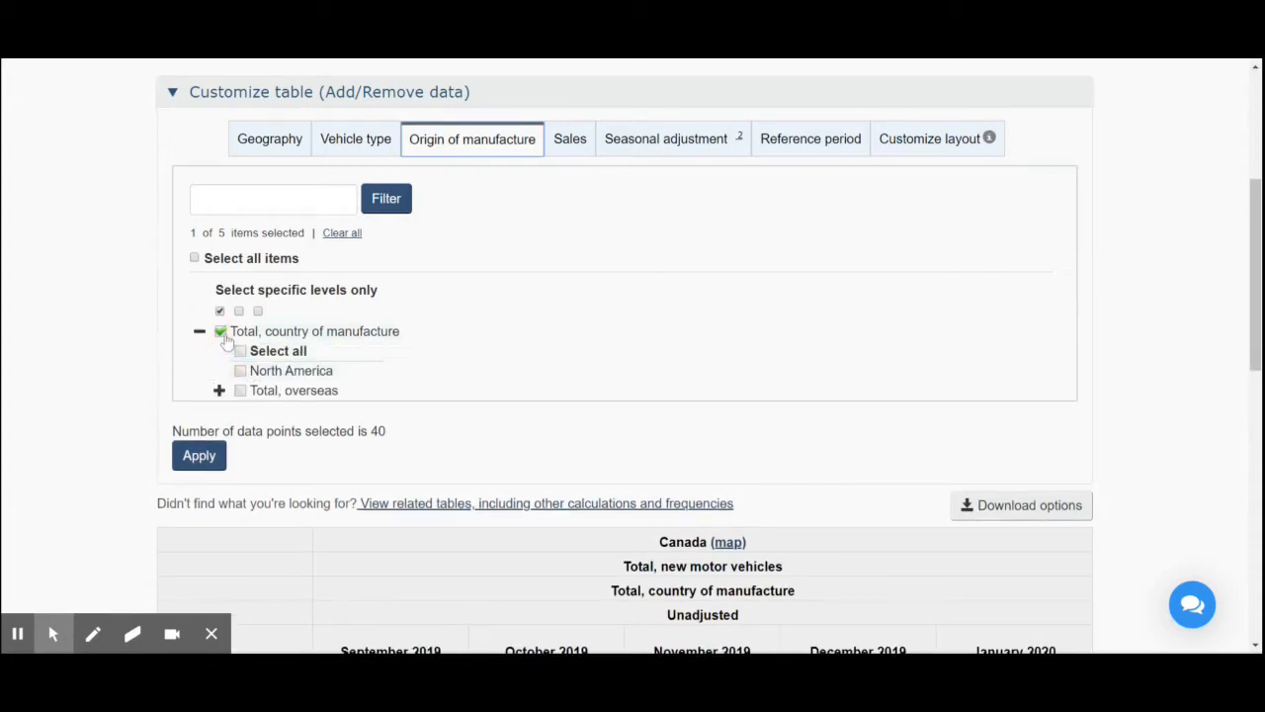
pyautogui.click(221, 331)
pyautogui.click(240, 372)
pyautogui.click(240, 393)
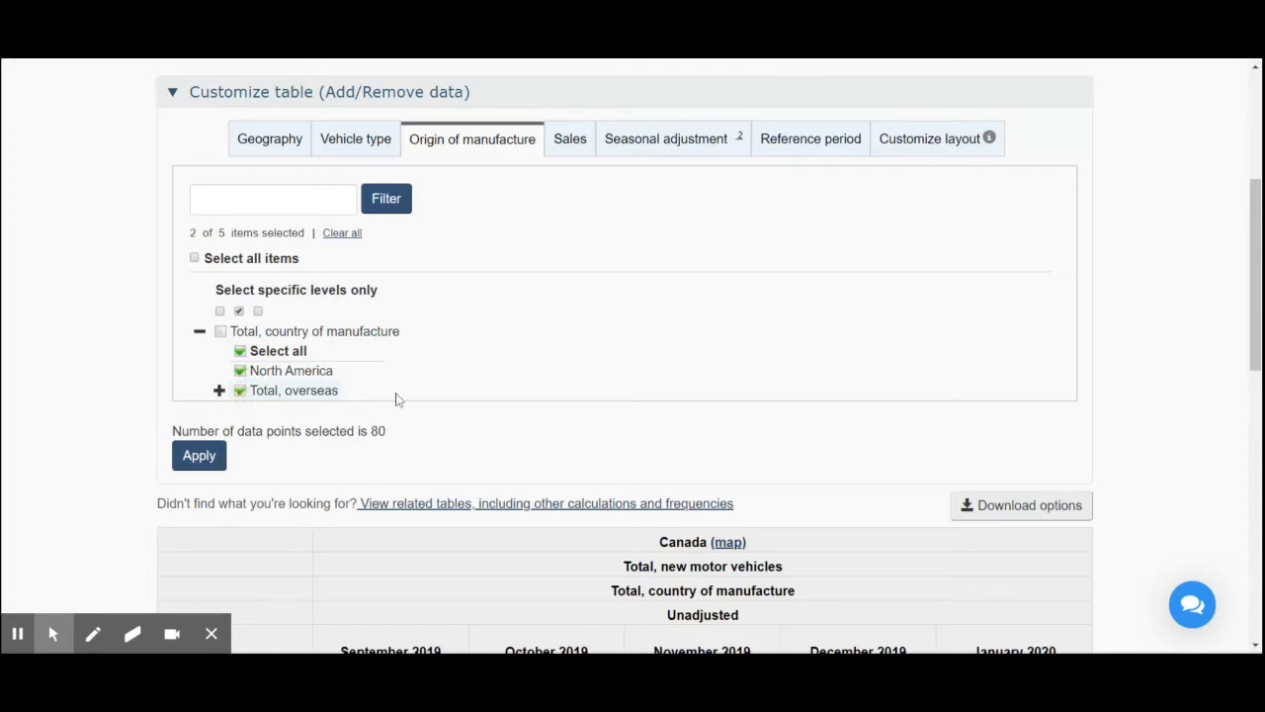
# - Check the sales measures, then set the reference period from January 2015 to April 2020 and apply it
pyautogui.click(571, 140)
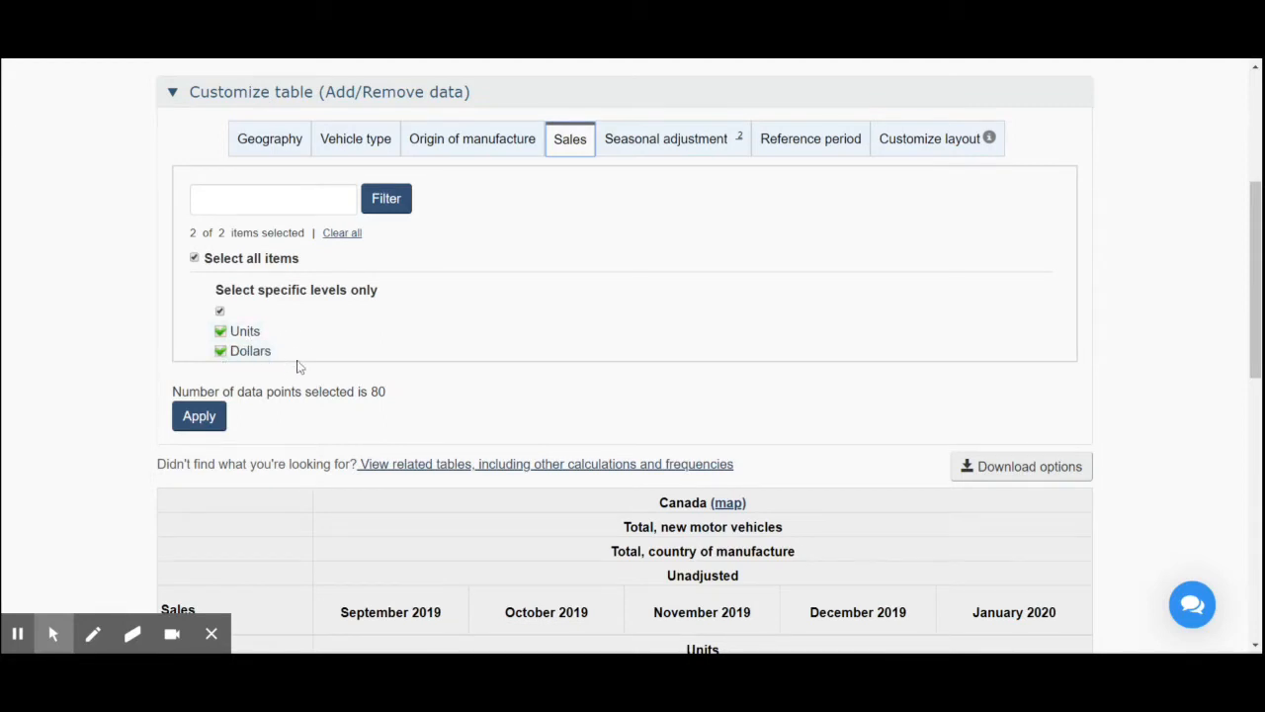
pyautogui.click(783, 148)
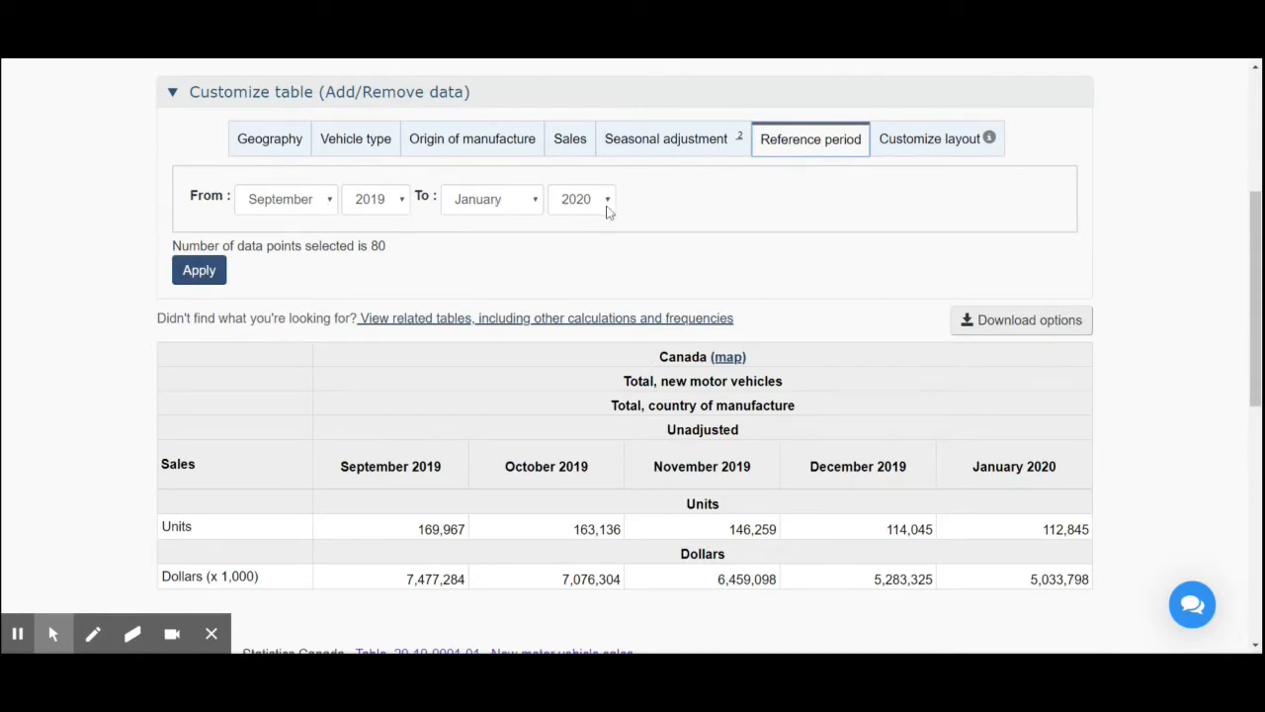
pyautogui.click(331, 204)
pyautogui.click(304, 227)
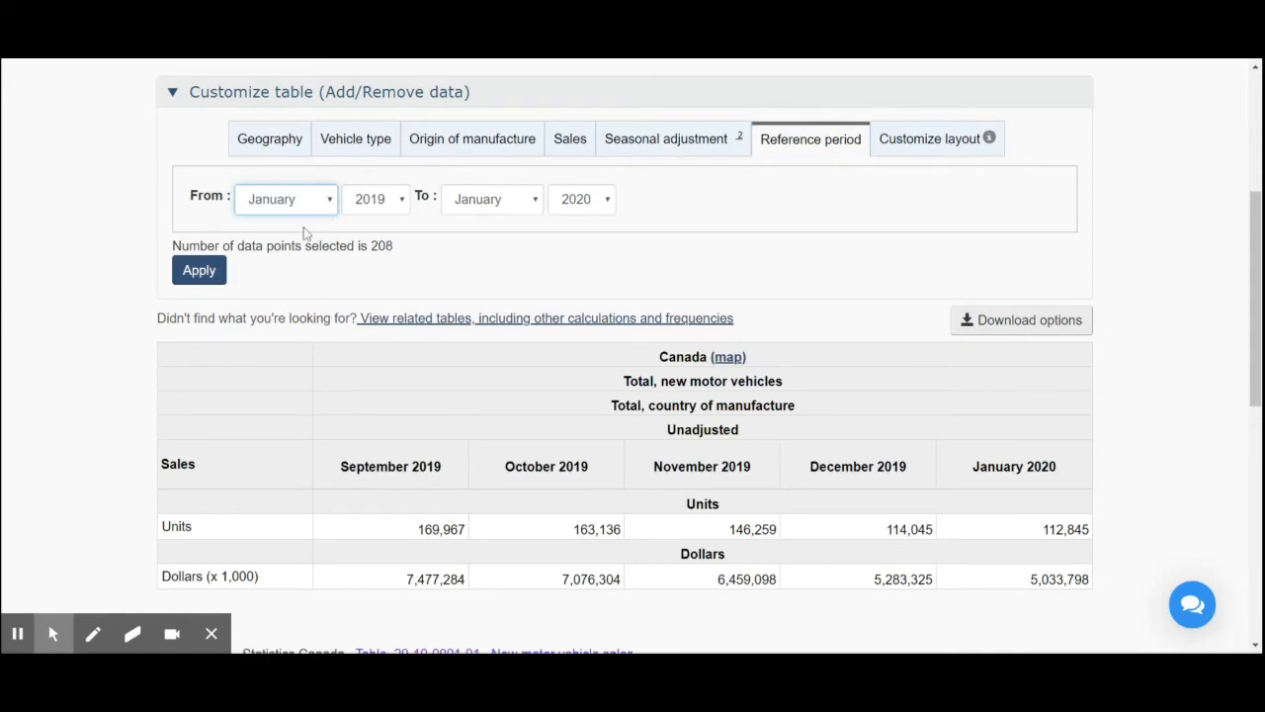
pyautogui.click(406, 203)
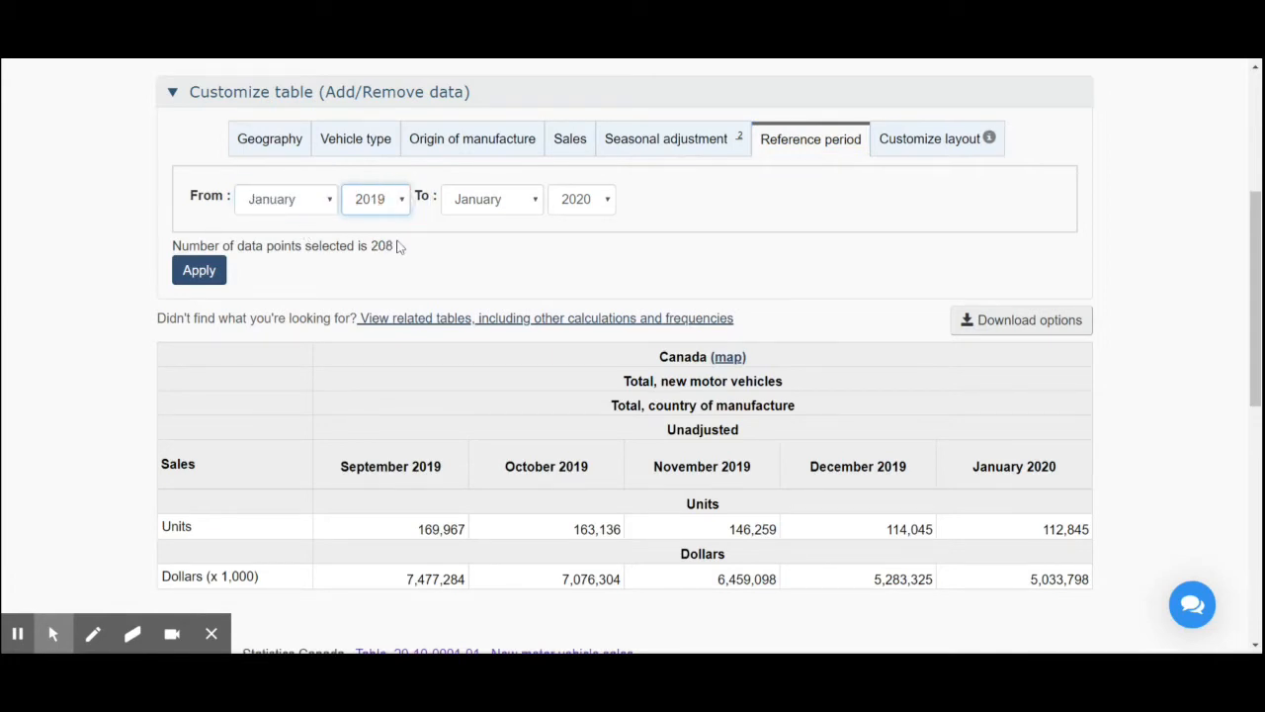
pyautogui.click(370, 531)
pyautogui.click(537, 204)
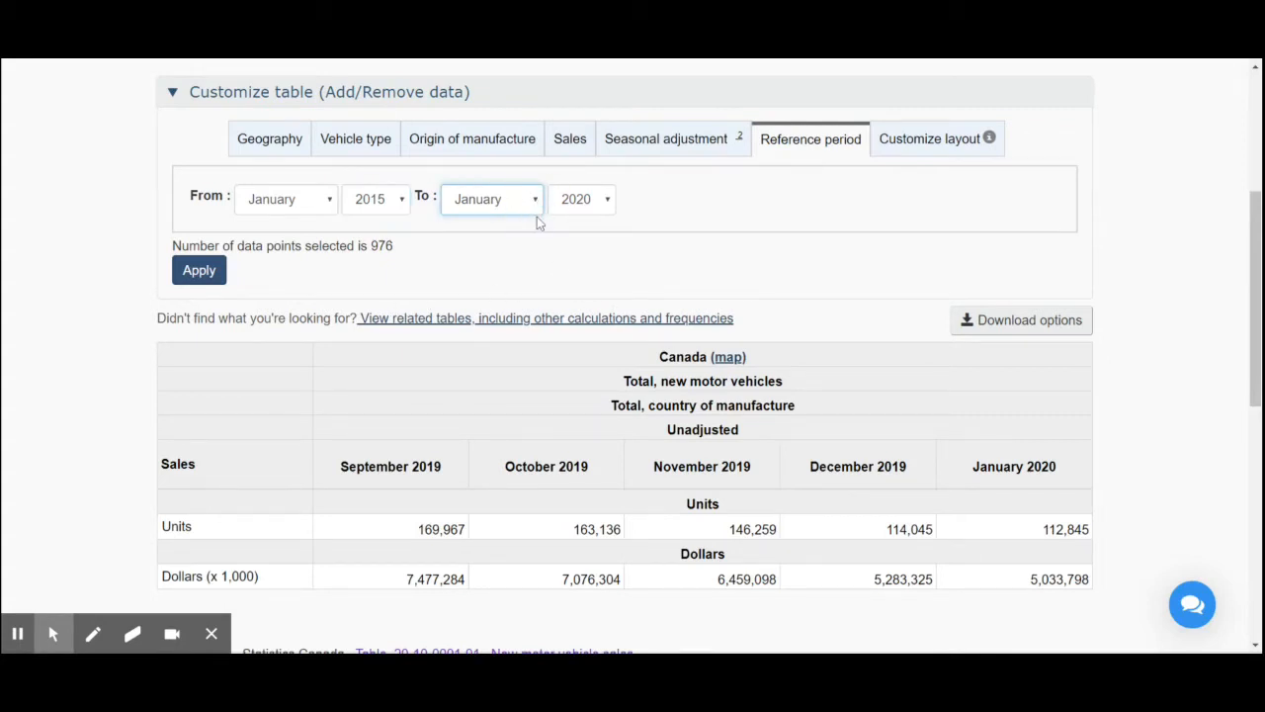
pyautogui.click(506, 313)
pyautogui.click(212, 278)
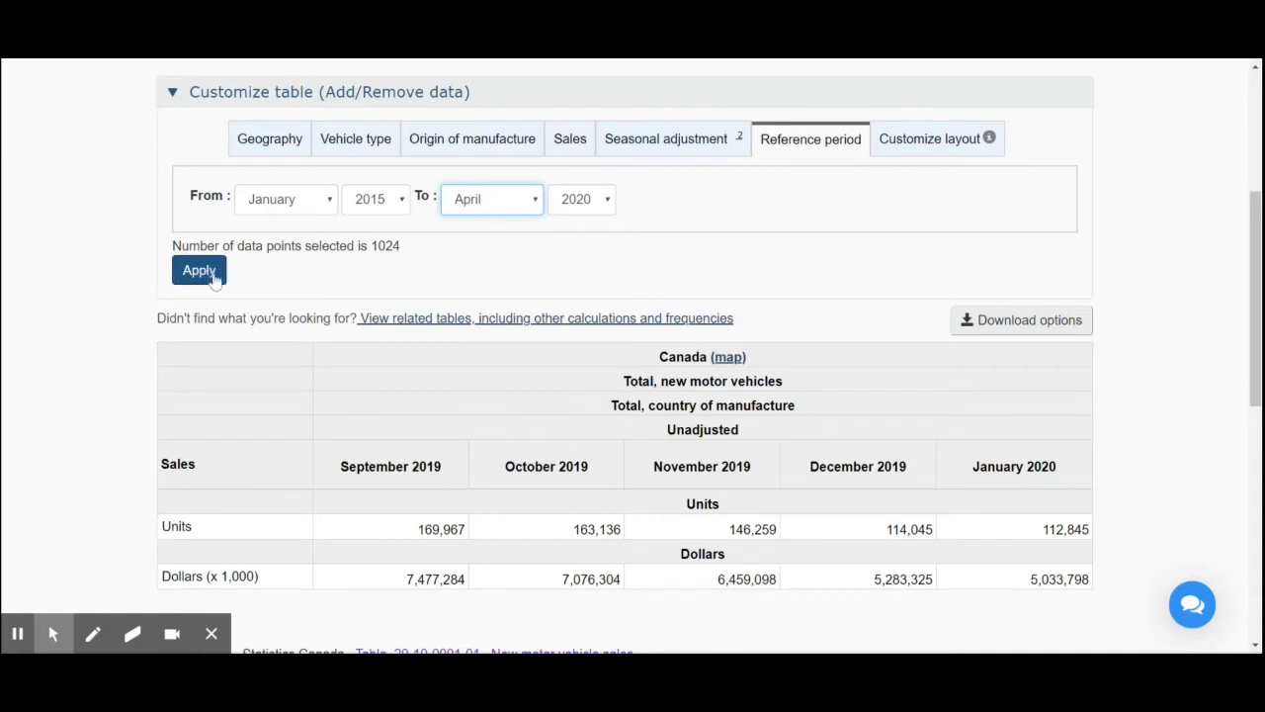
# - Change the table layout to display the reference period as rows and apply it
pyautogui.click(935, 144)
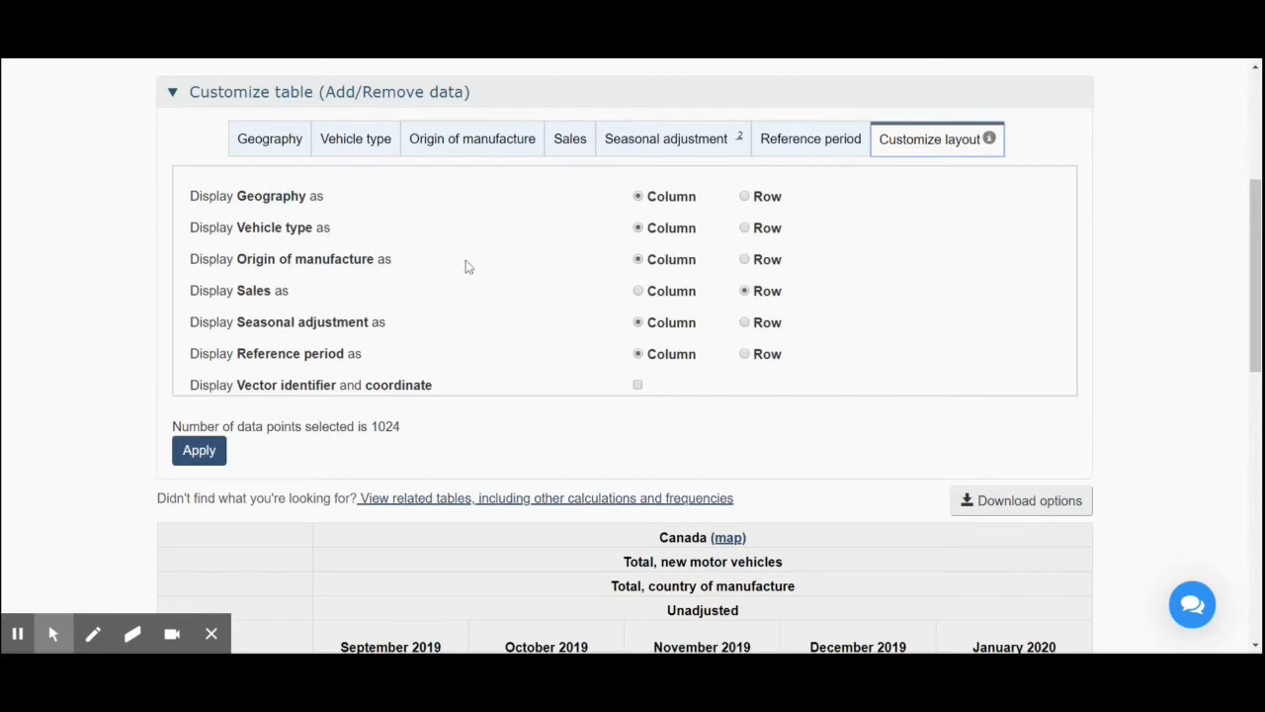
pyautogui.scroll(-3, 489, 338)
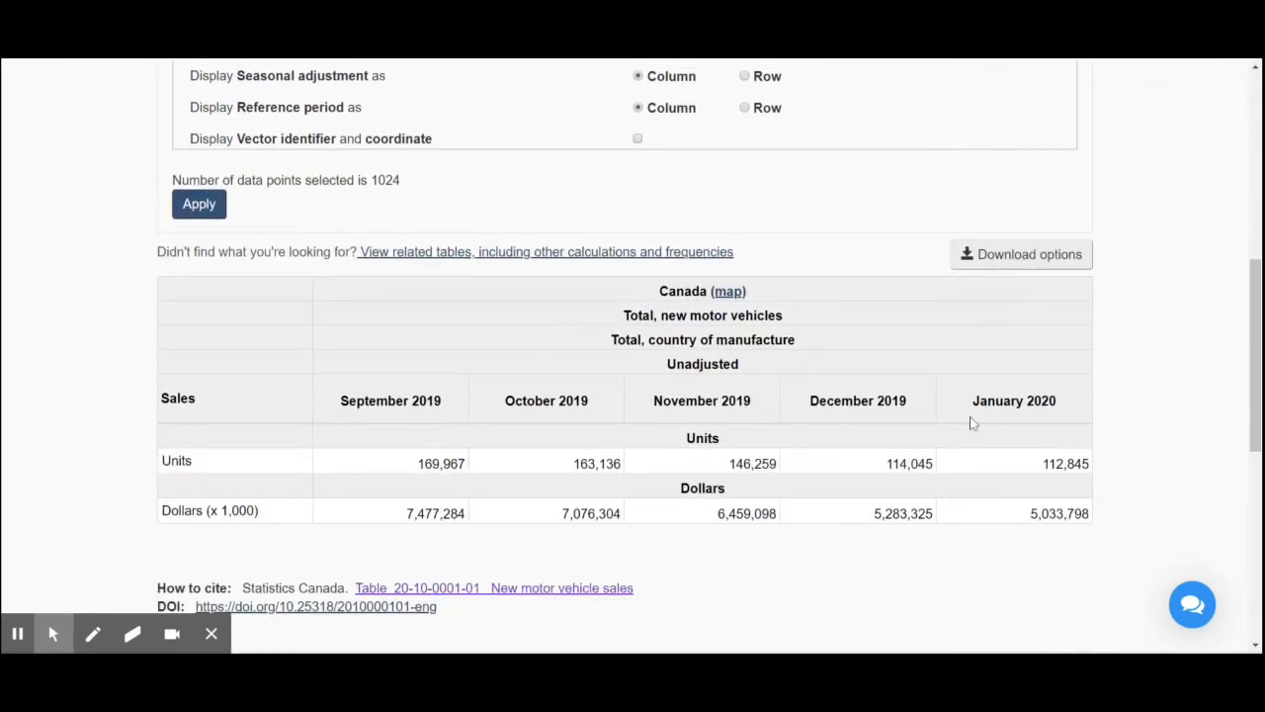
pyautogui.scroll(3, 580, 189)
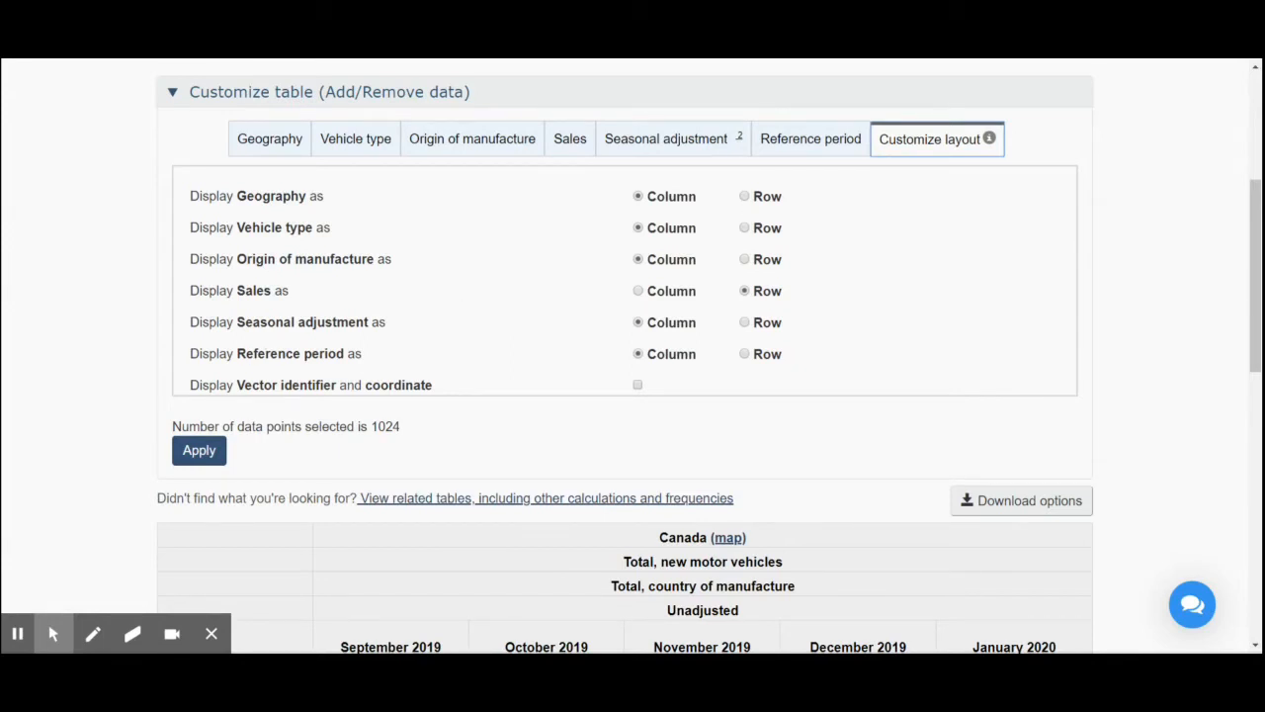
pyautogui.moveTo(240, 354)
pyautogui.mouseDown()
pyautogui.moveTo(388, 359)
pyautogui.moveTo(227, 358)
pyautogui.mouseUp()
pyautogui.scroll(-3, 547, 356)
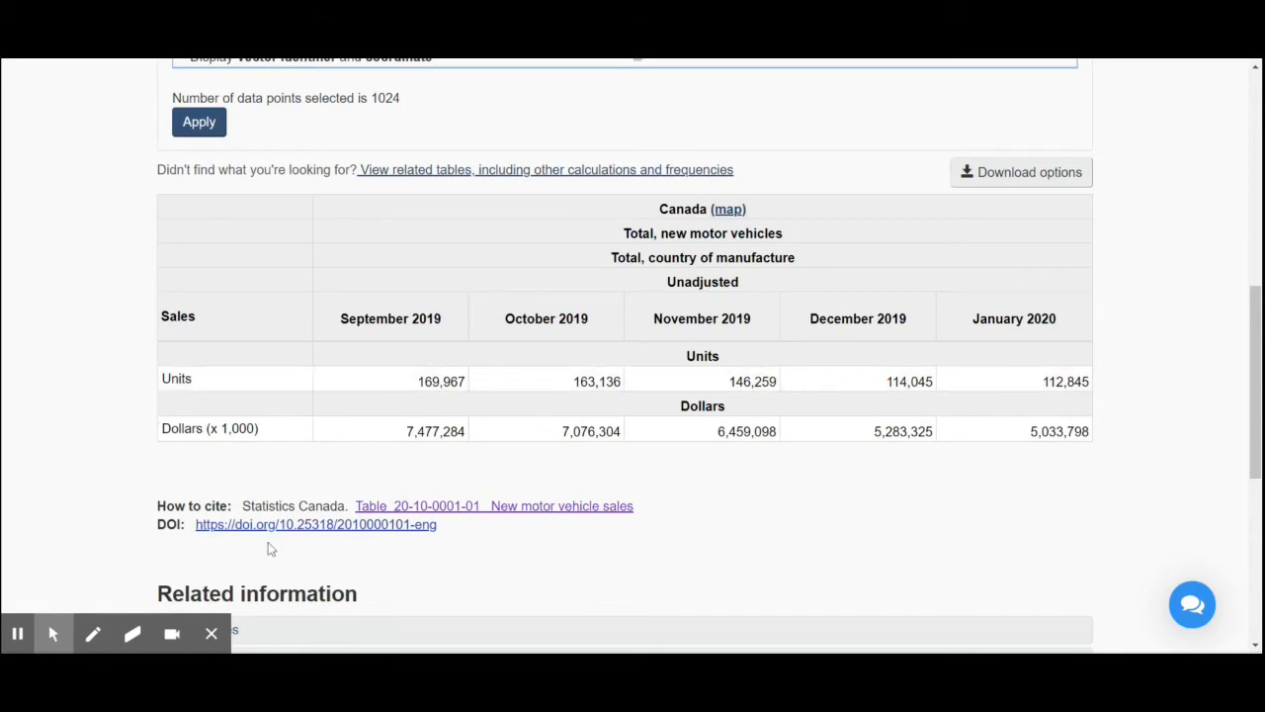
pyautogui.scroll(4, 566, 396)
pyautogui.click(746, 436)
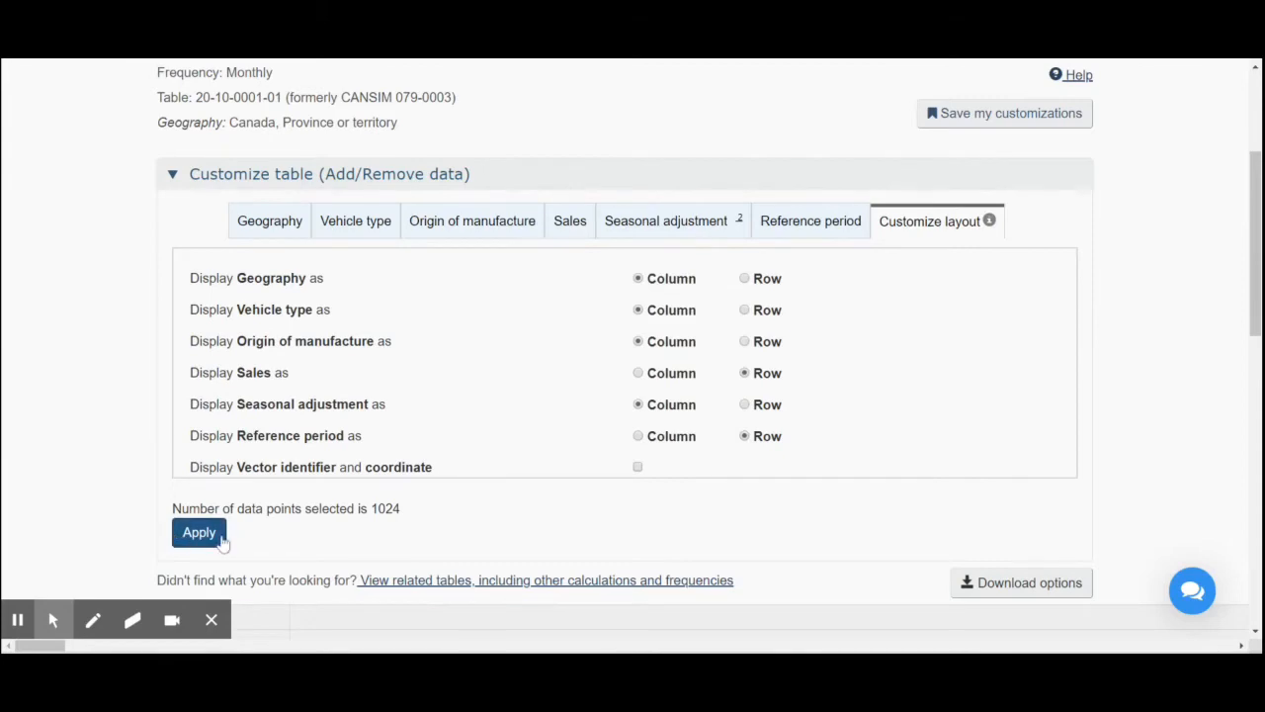
pyautogui.click(202, 534)
pyautogui.scroll(-1, 215, 539)
pyautogui.scroll(-1, 215, 538)
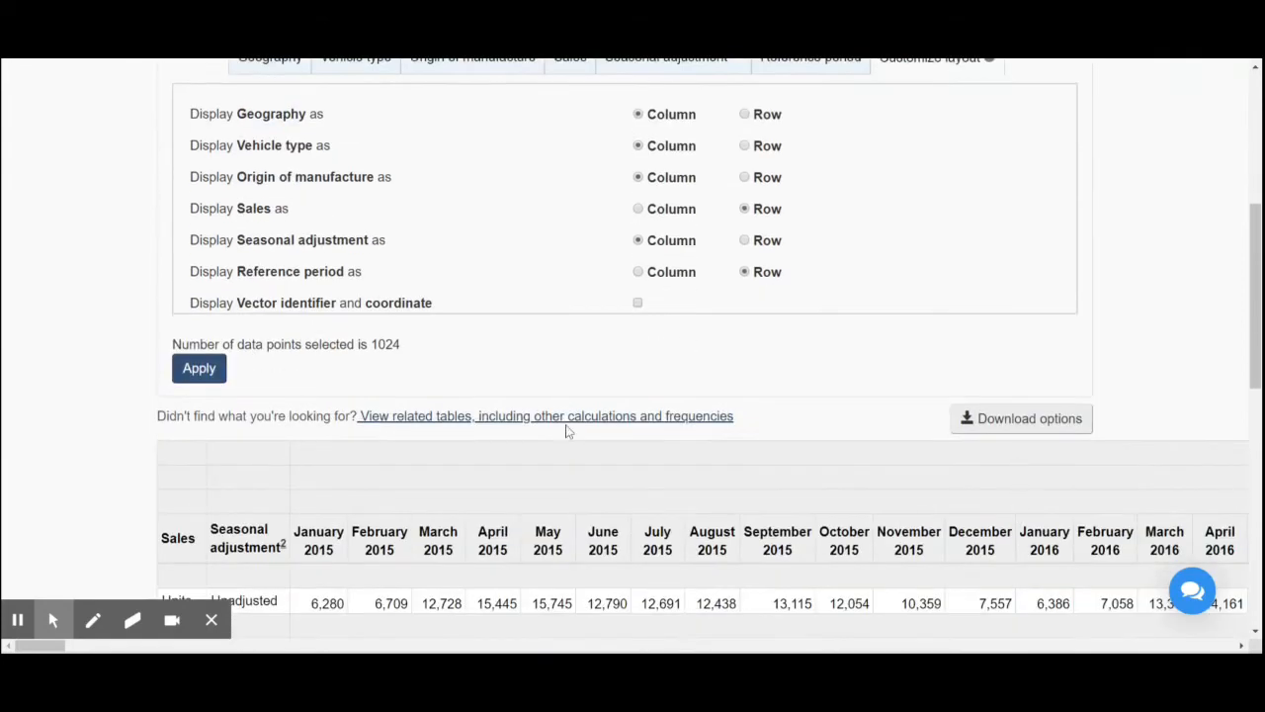
pyautogui.click(211, 375)
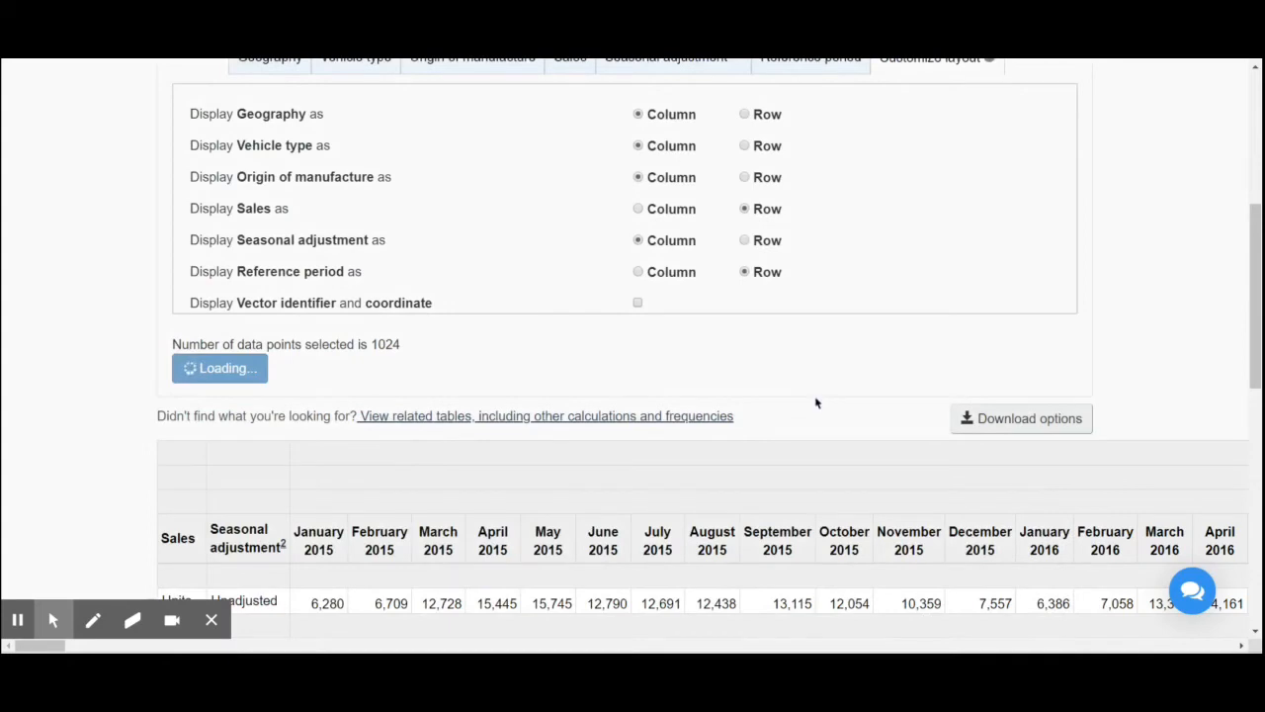
# - Look through the customized table's monthly unit and dollar sales for Quebec and Ontario
pyautogui.scroll(2, 810, 405)
pyautogui.scroll(-4, 799, 412)
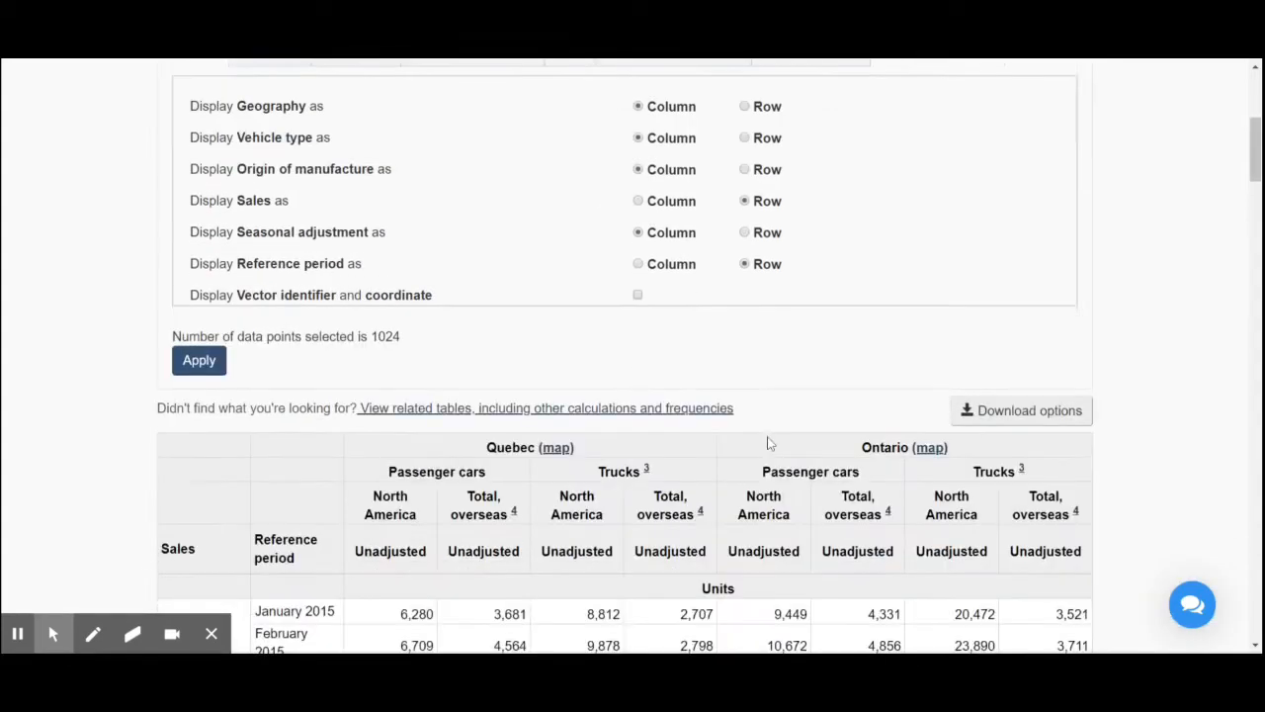
pyautogui.scroll(-3, 770, 443)
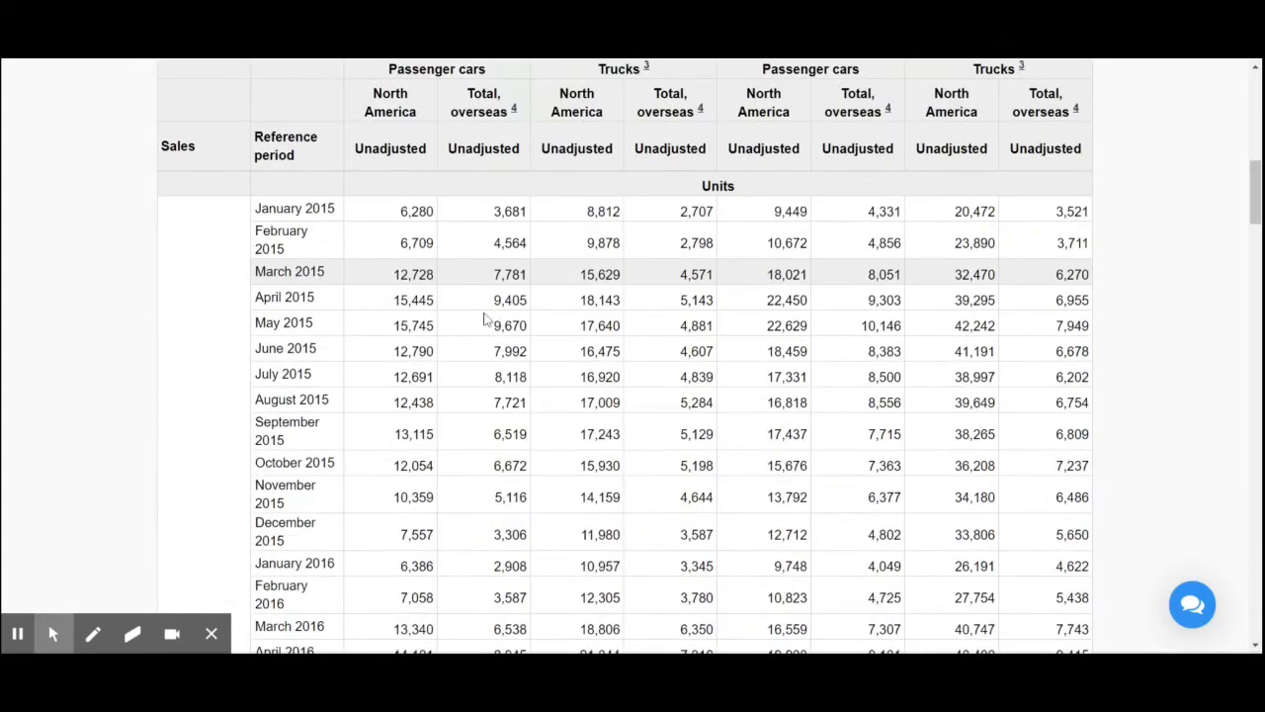
pyautogui.scroll(1, 297, 208)
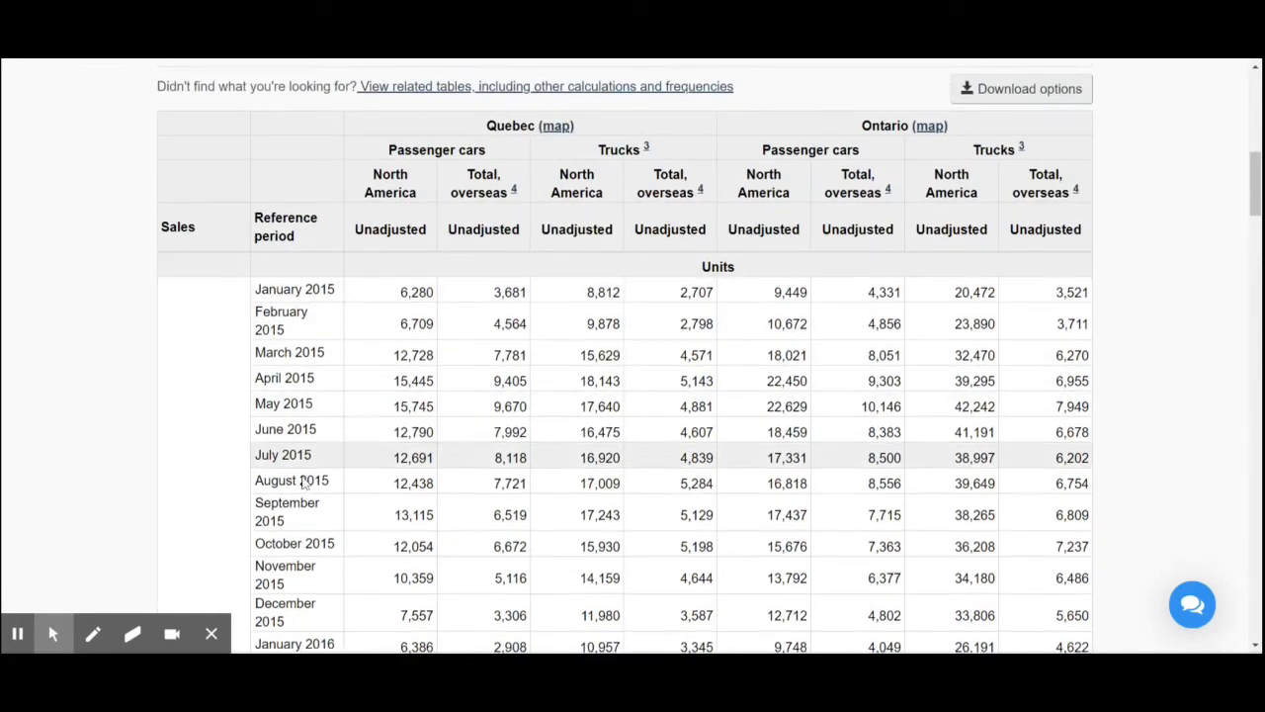
pyautogui.scroll(-2, 316, 475)
pyautogui.scroll(-5, 308, 492)
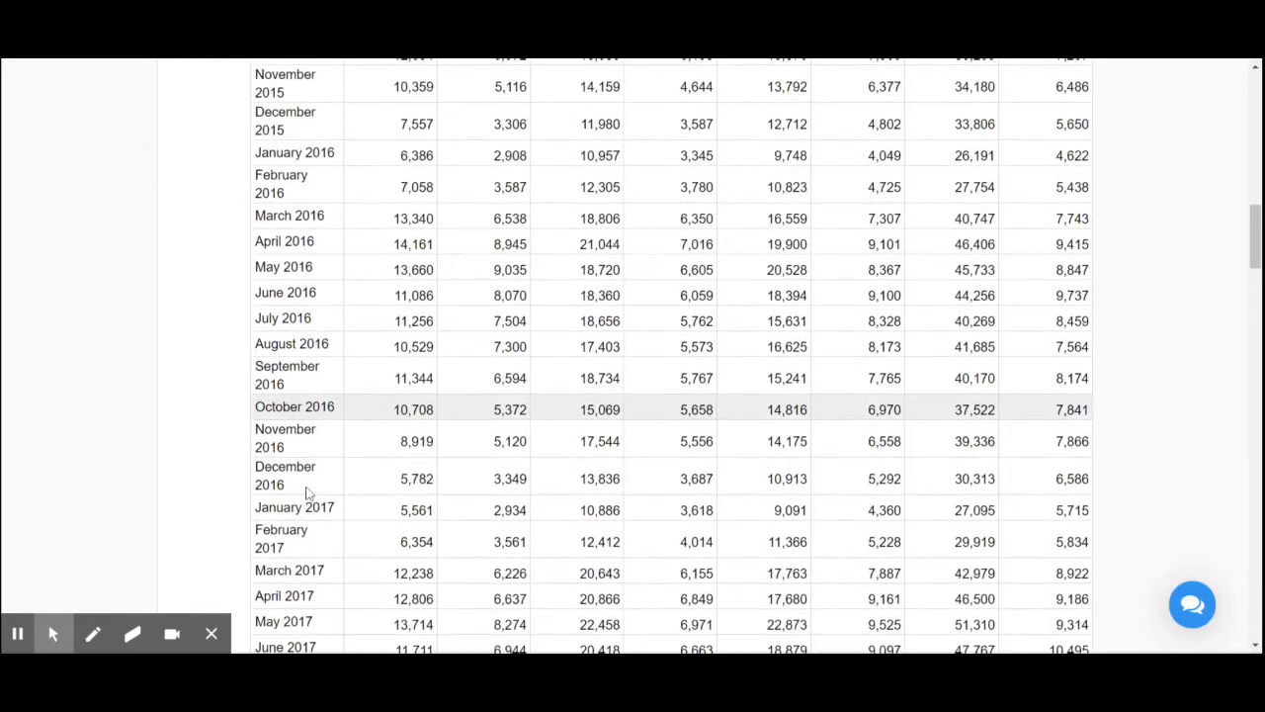
pyautogui.scroll(-6, 307, 492)
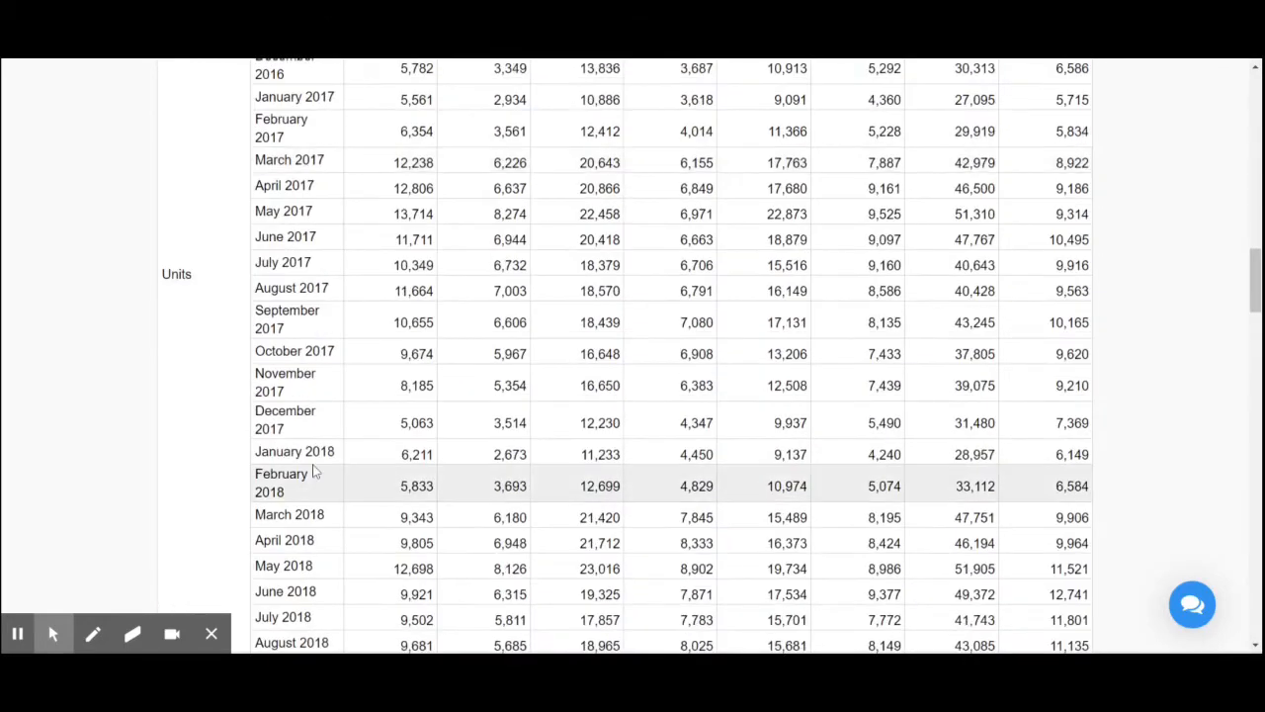
pyautogui.scroll(-8, 313, 468)
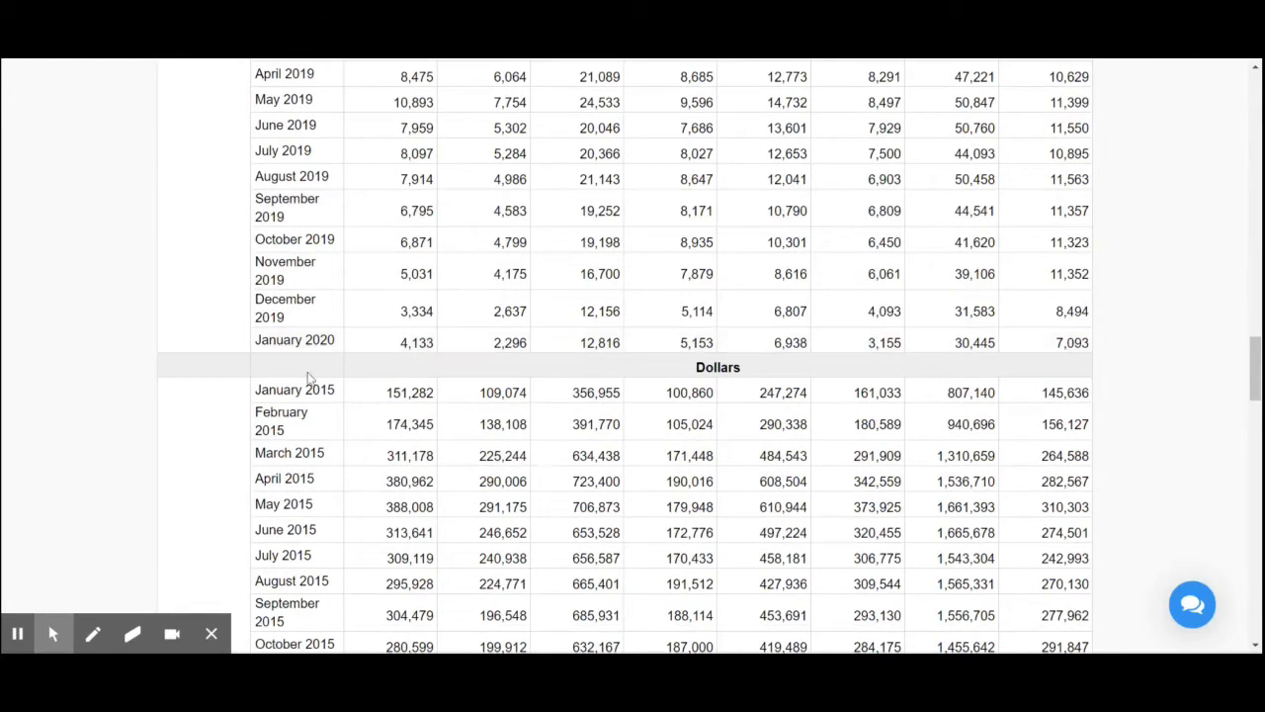
pyautogui.scroll(3, 444, 299)
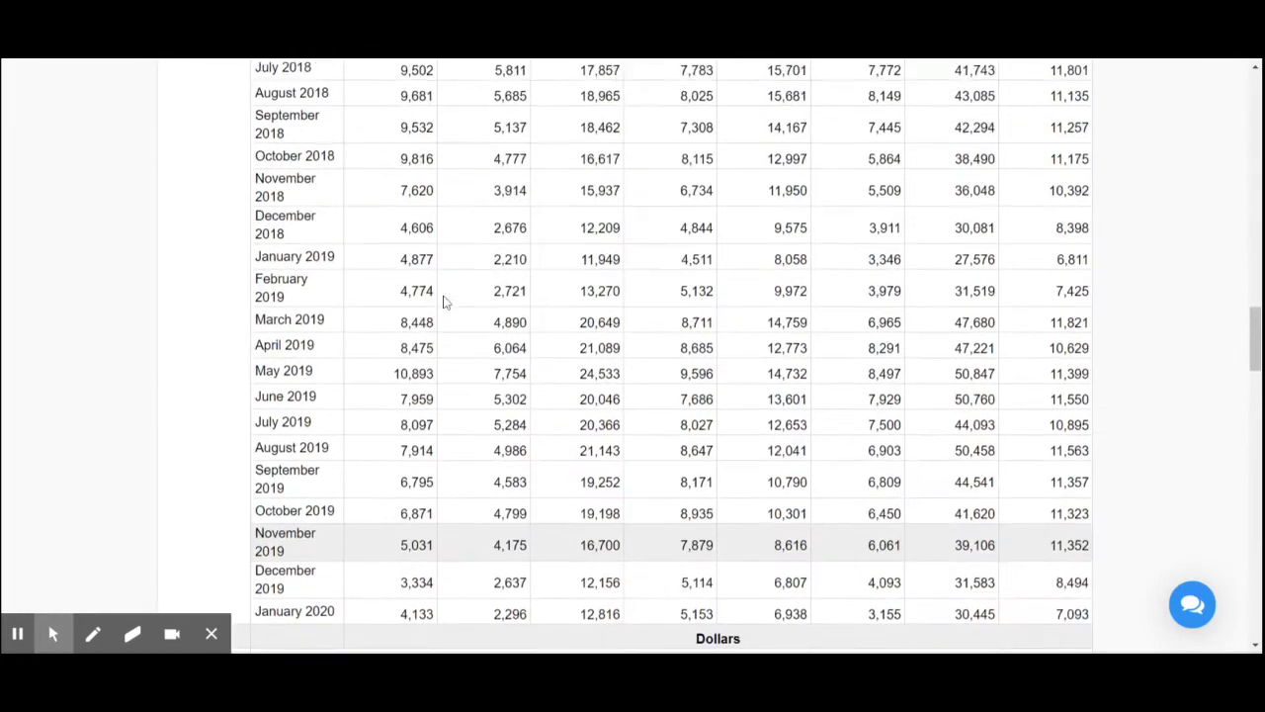
pyautogui.scroll(-2, 444, 296)
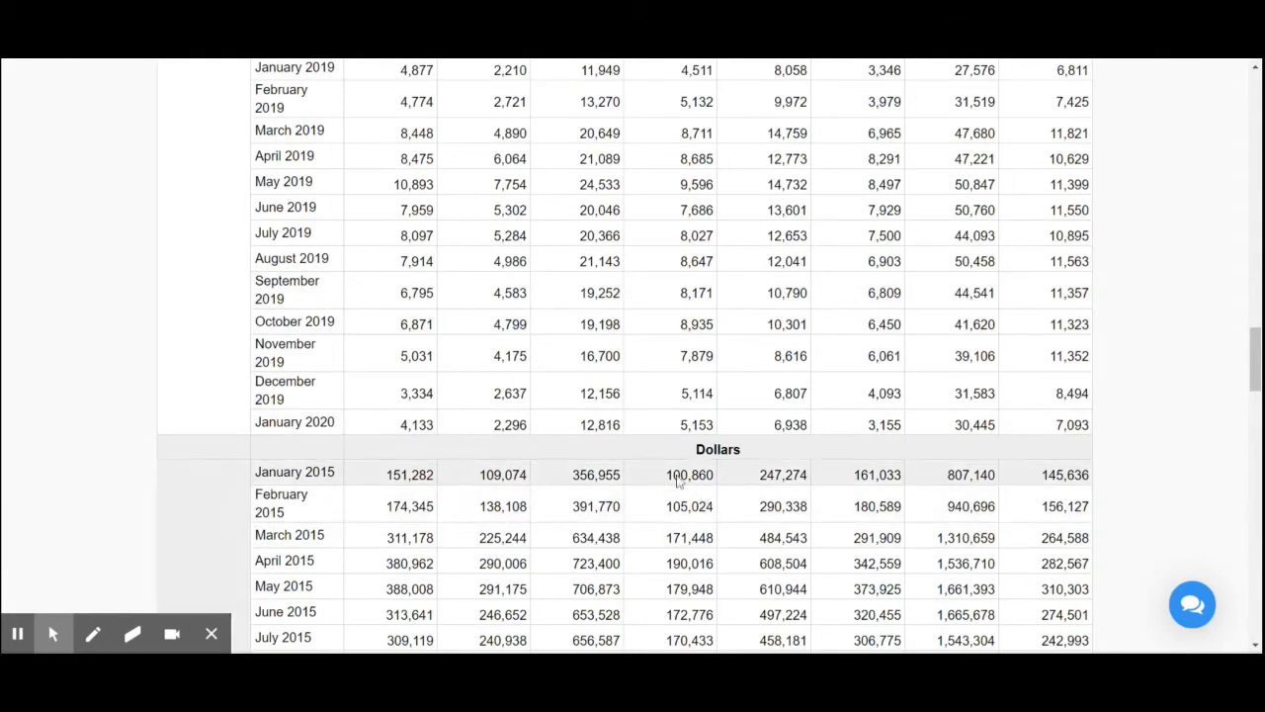
pyautogui.scroll(10, 735, 339)
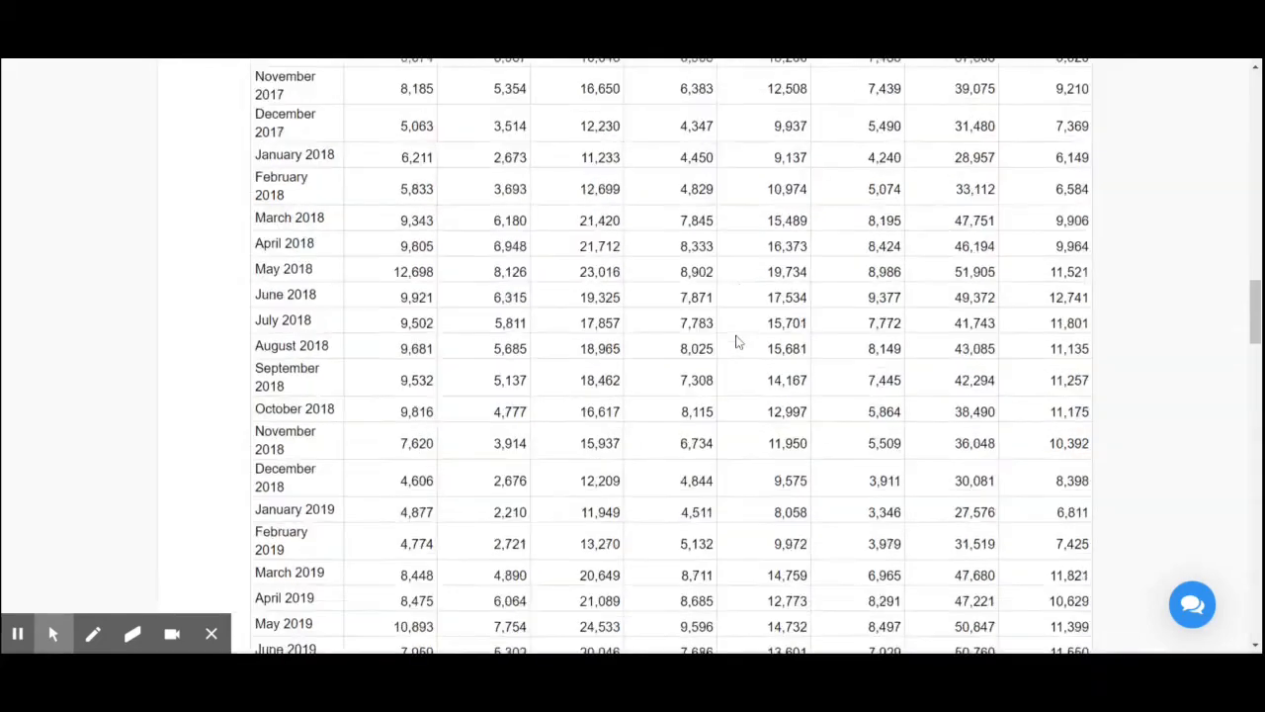
# - Download the customized table as a CSV as displayed, excluding accompanying symbols
pyautogui.scroll(8, 735, 342)
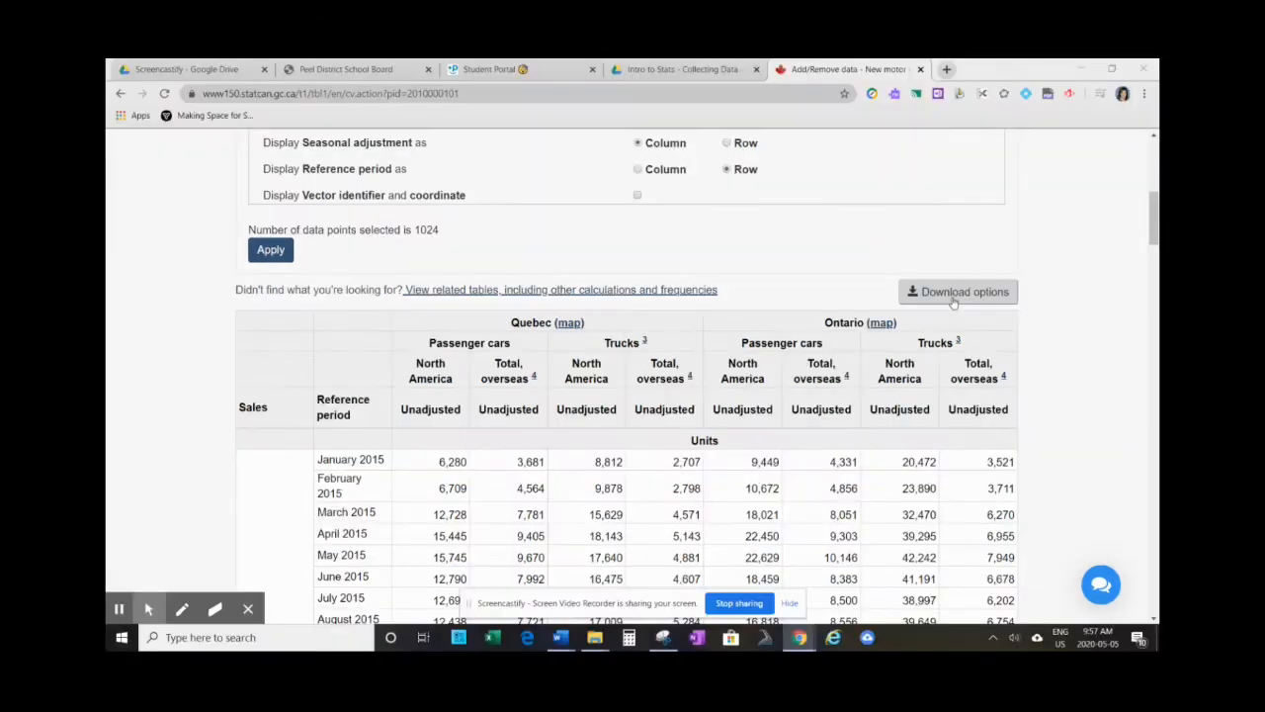
pyautogui.click(1017, 266)
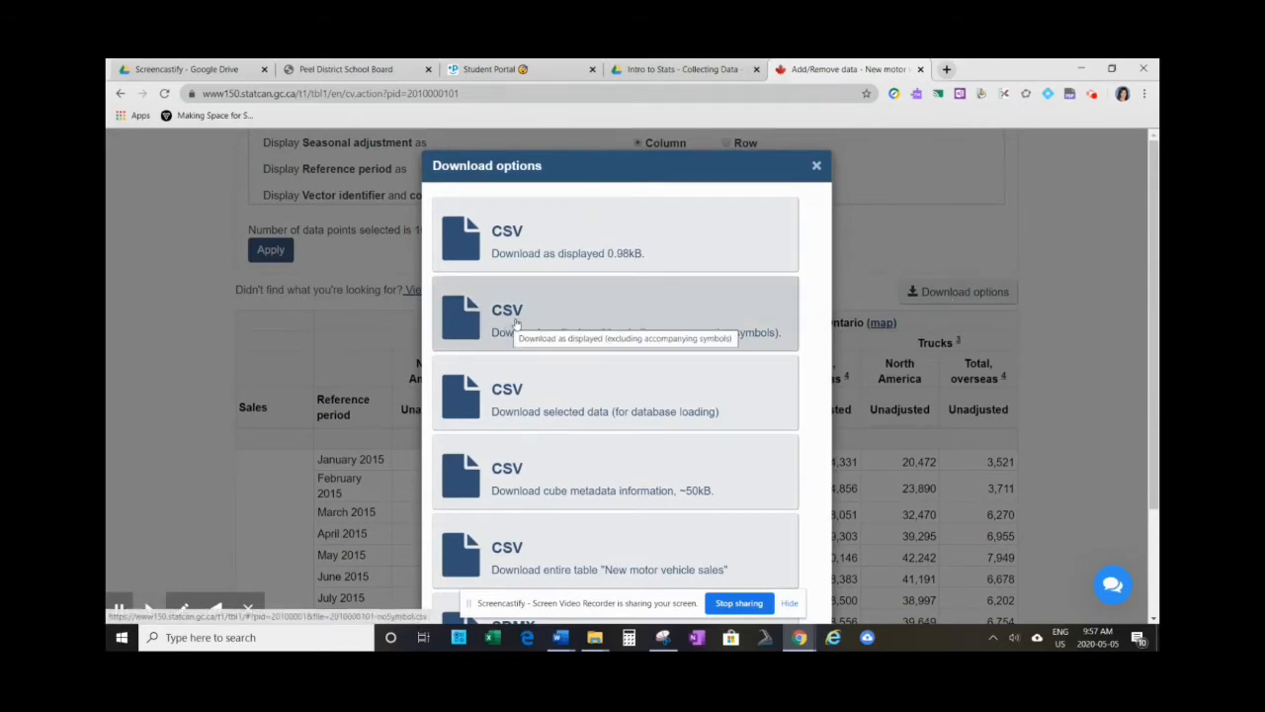
pyautogui.click(613, 314)
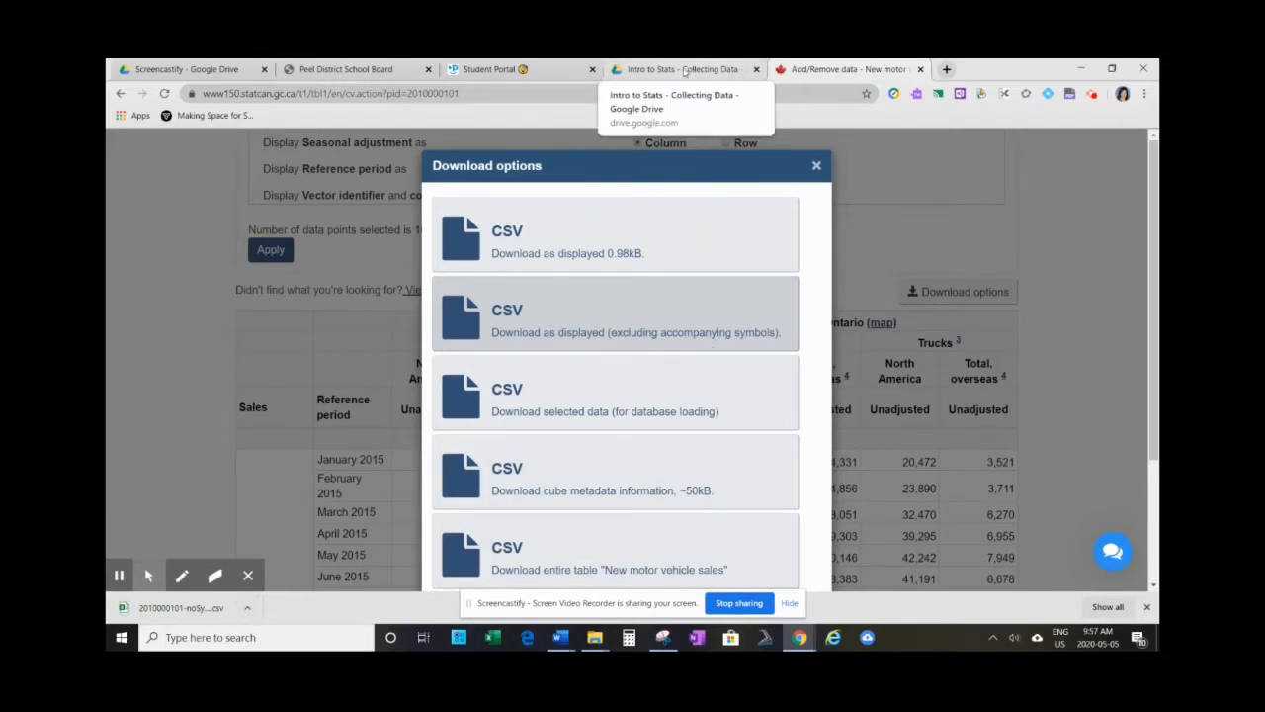
pyautogui.click(652, 75)
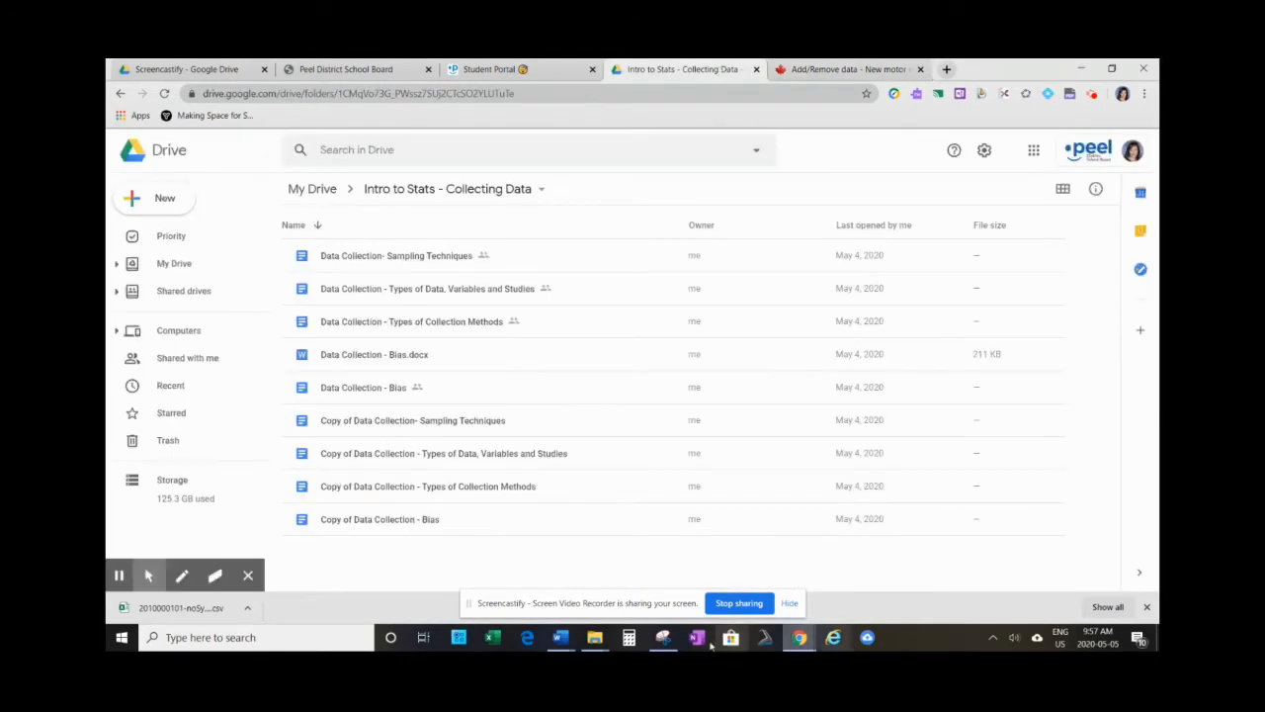
pyautogui.click(147, 202)
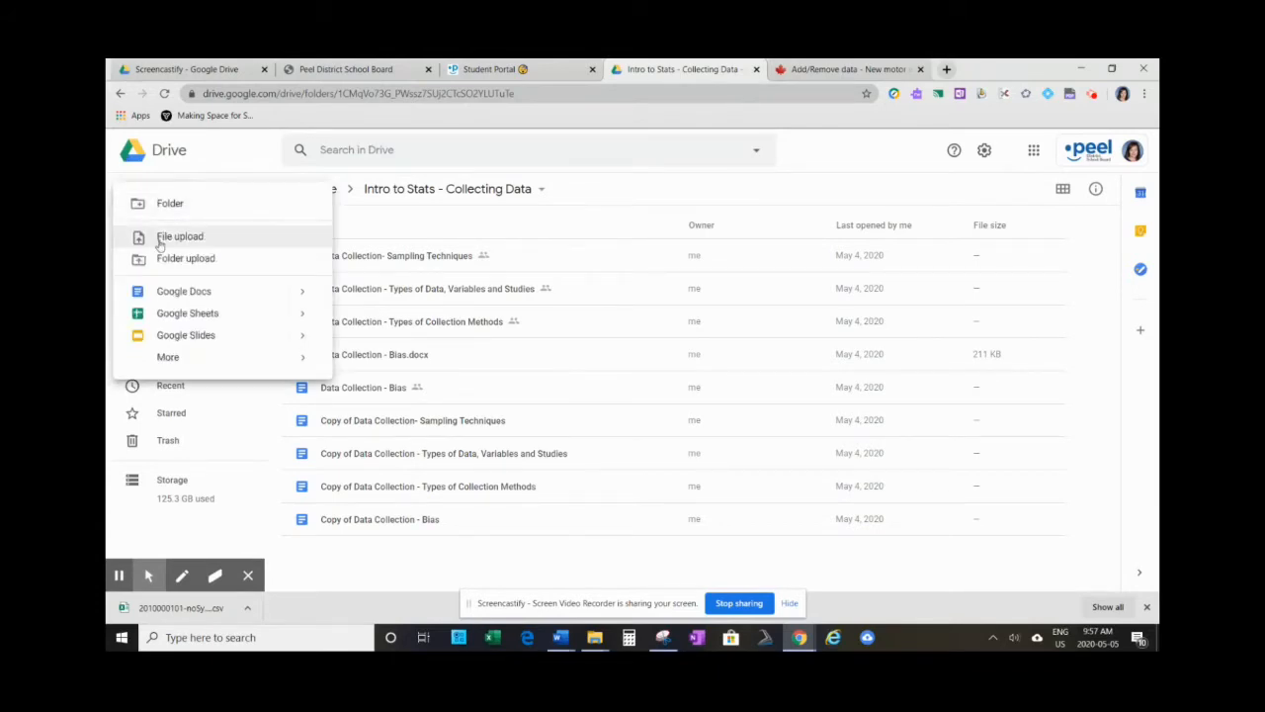
pyautogui.click(160, 240)
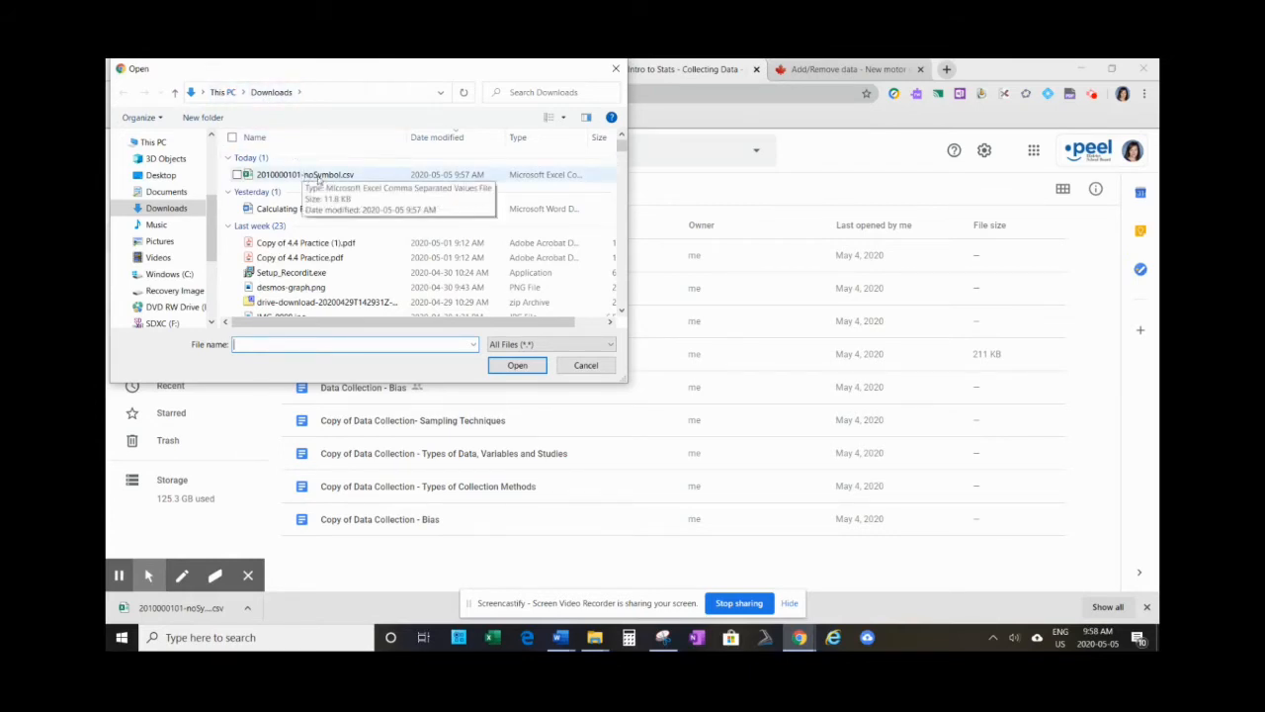
pyautogui.click(281, 176)
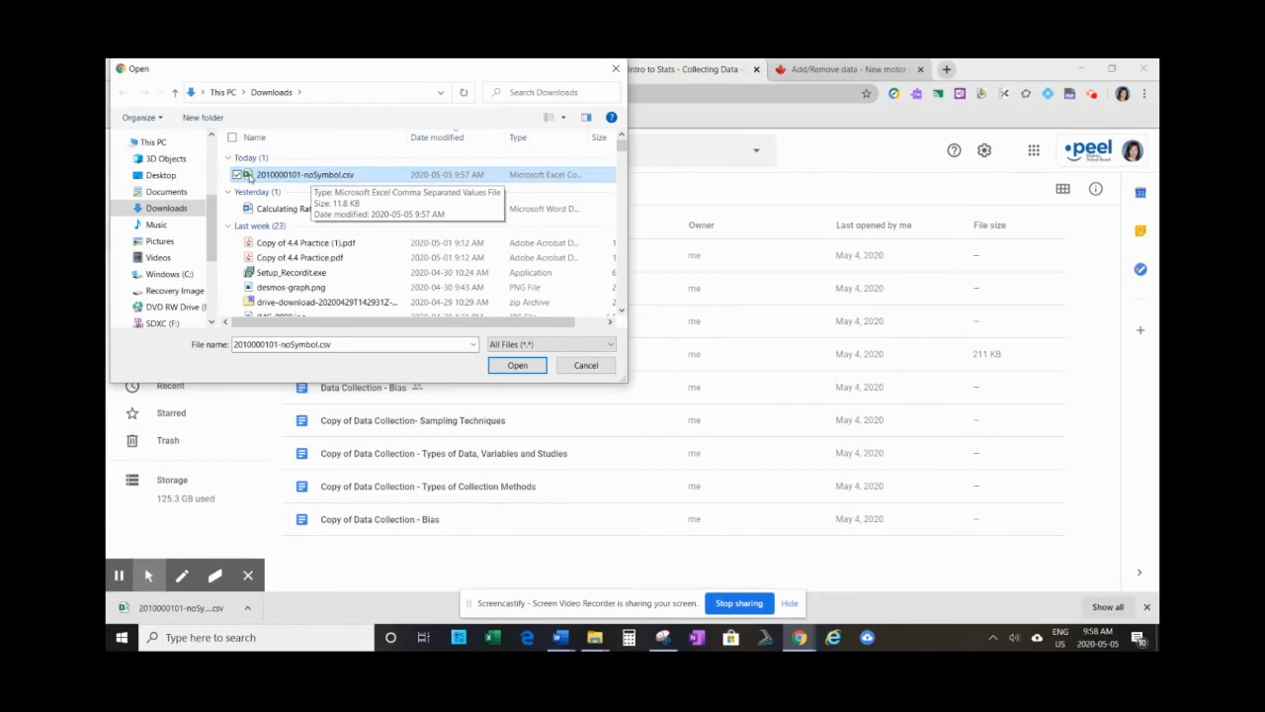
pyautogui.click(517, 365)
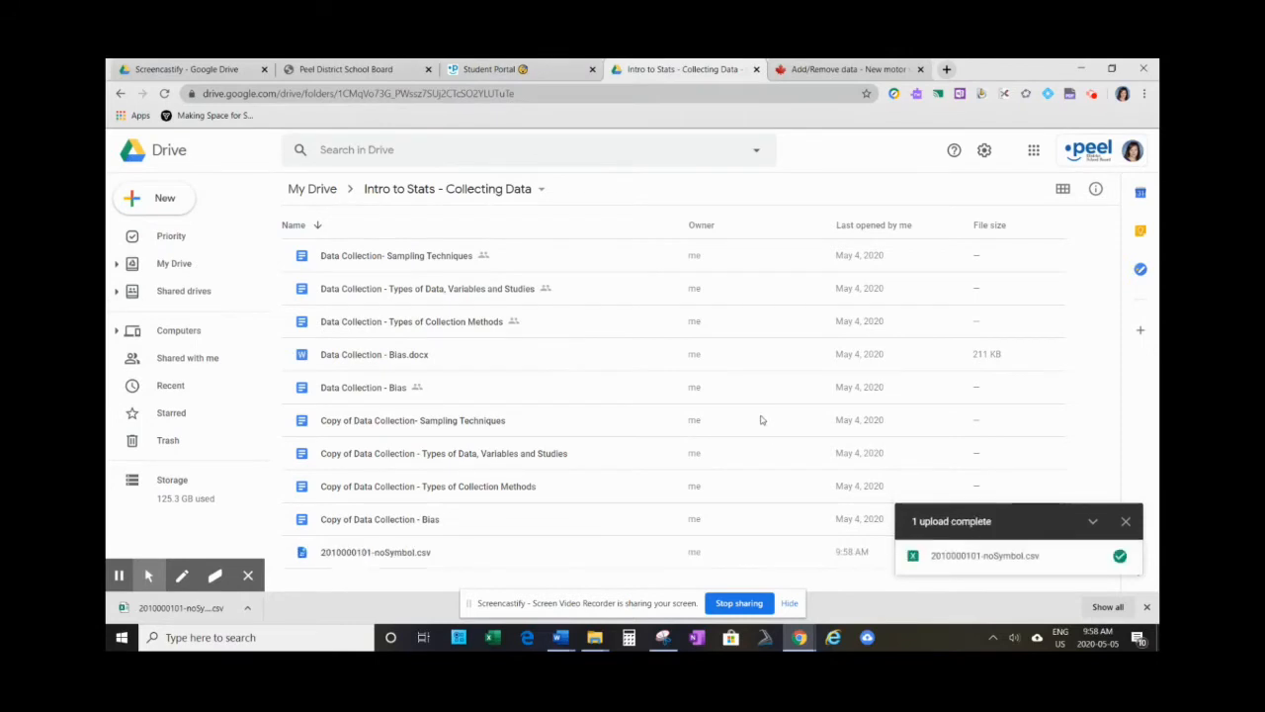
pyautogui.doubleClick(347, 556)
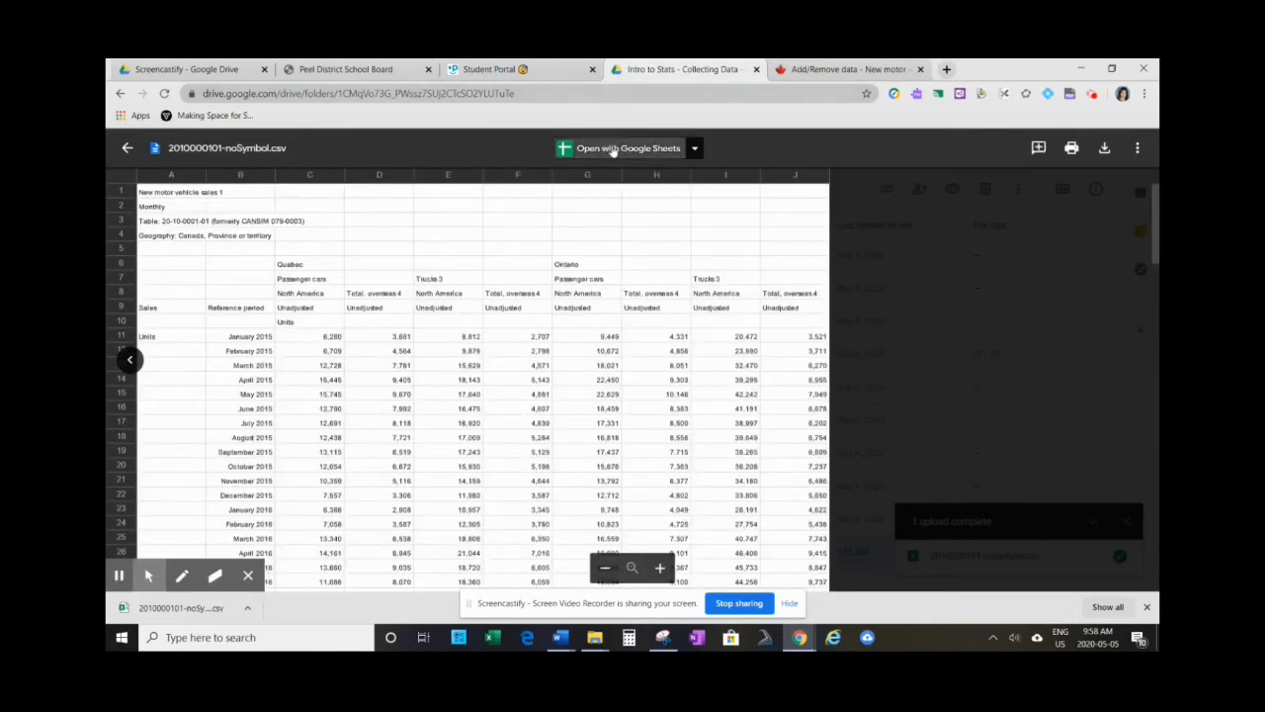
pyautogui.click(615, 150)
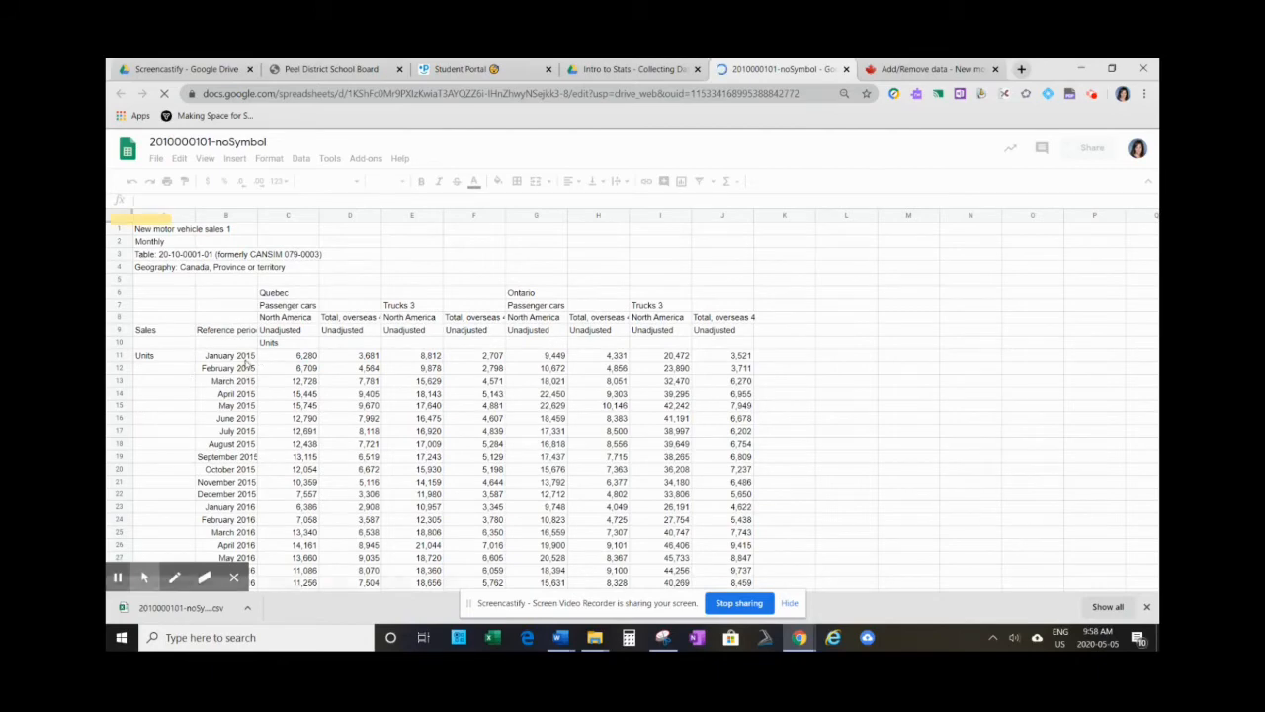
# - Look through the imported vehicle sales spreadsheet from its title and headings down to the footnotes and citation
pyautogui.scroll(-3, 237, 281)
pyautogui.scroll(5, 252, 294)
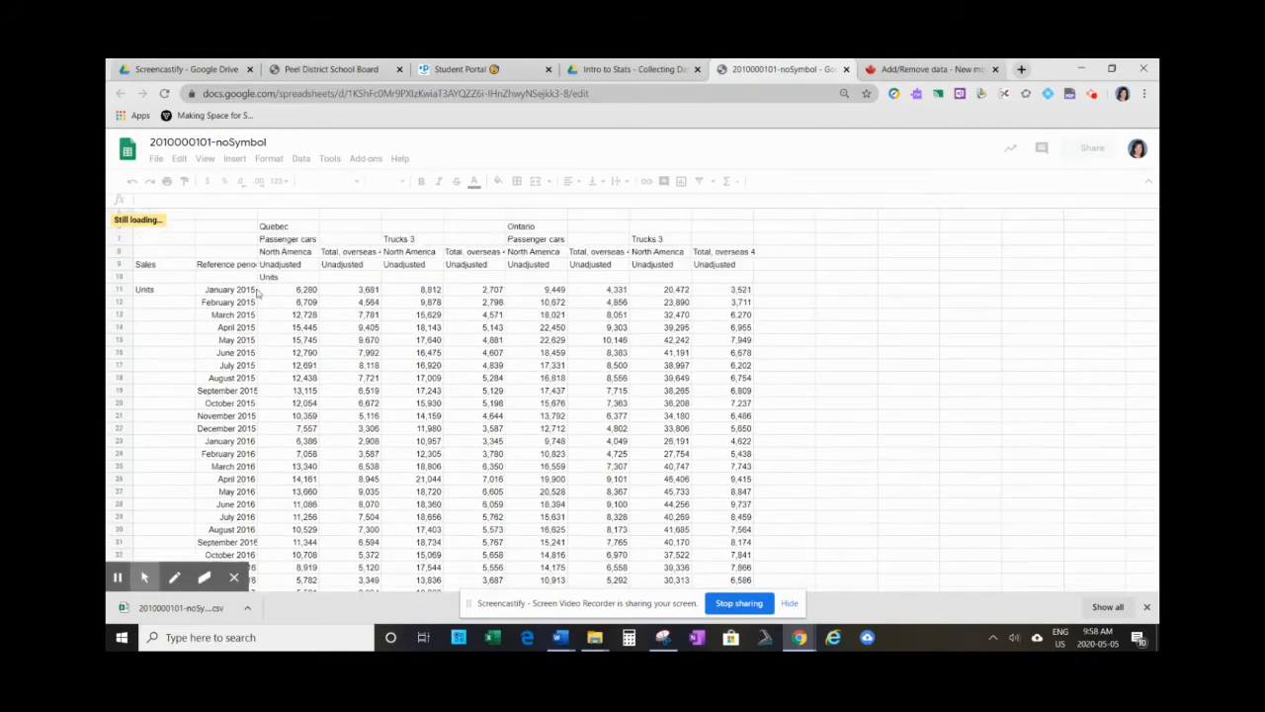
pyautogui.scroll(-2, 223, 396)
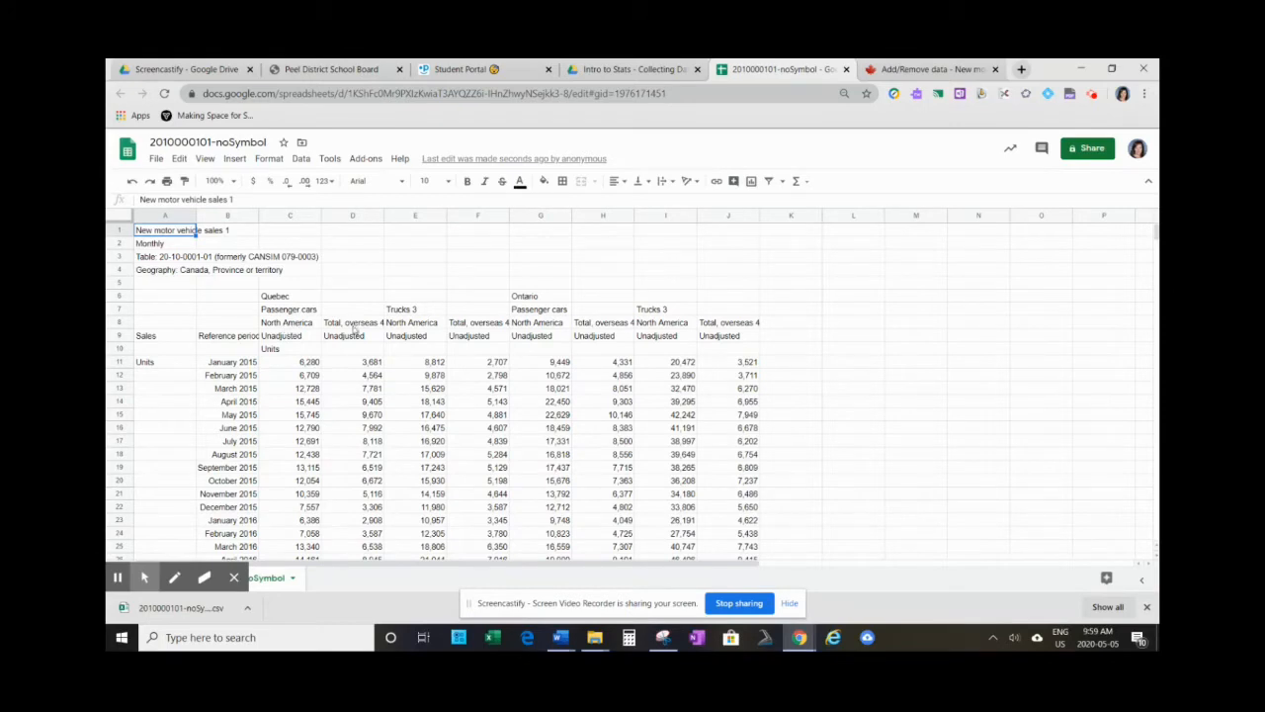
pyautogui.scroll(-2, 368, 449)
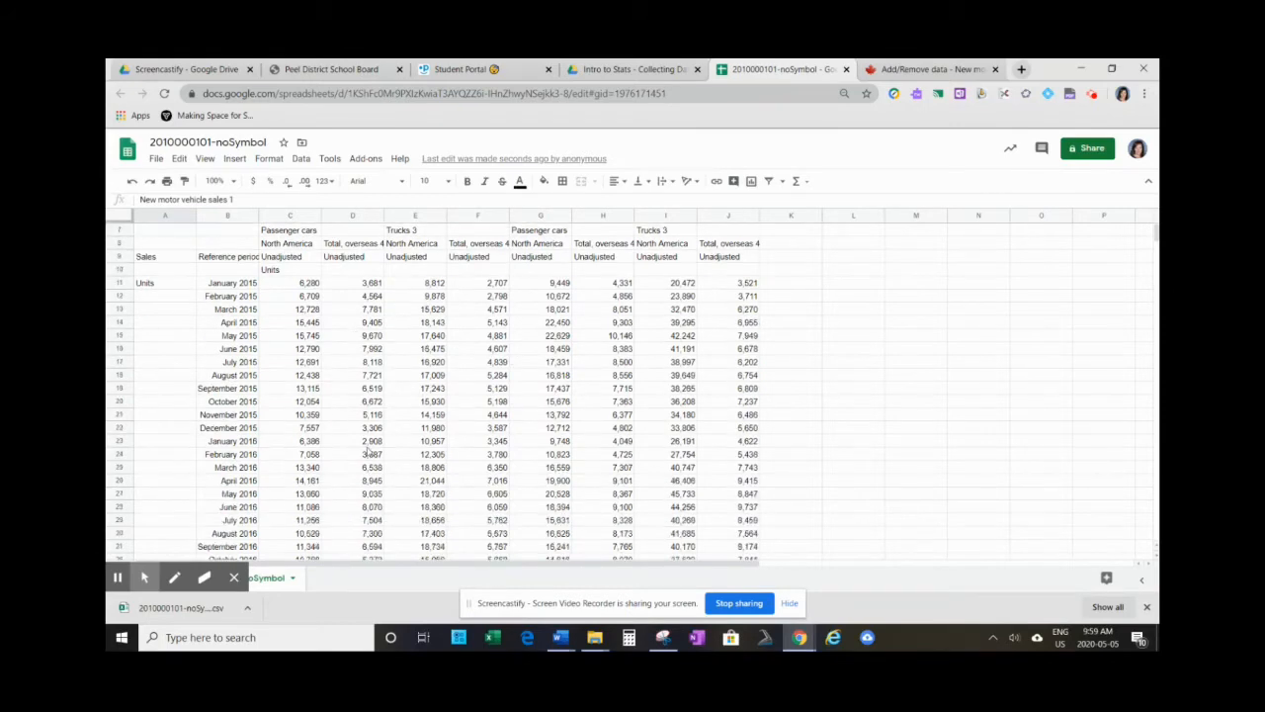
pyautogui.scroll(-4, 381, 472)
pyautogui.scroll(-5, 356, 448)
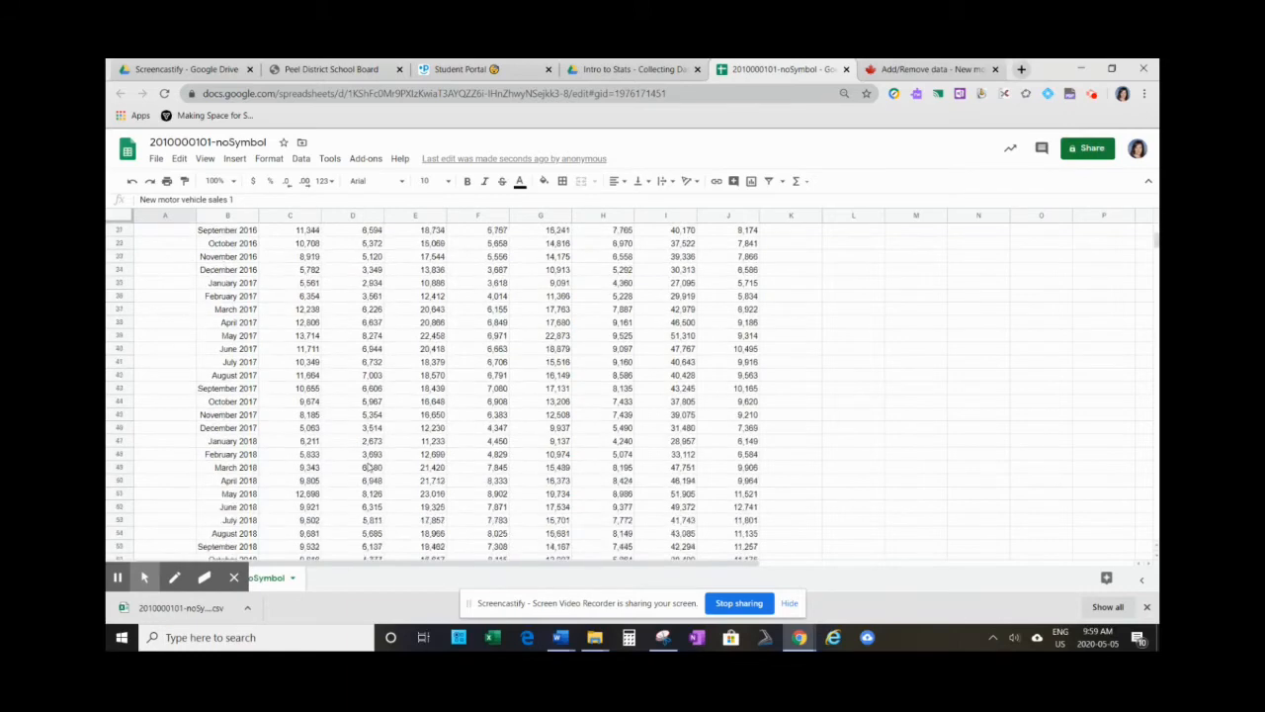
pyautogui.scroll(8, 387, 471)
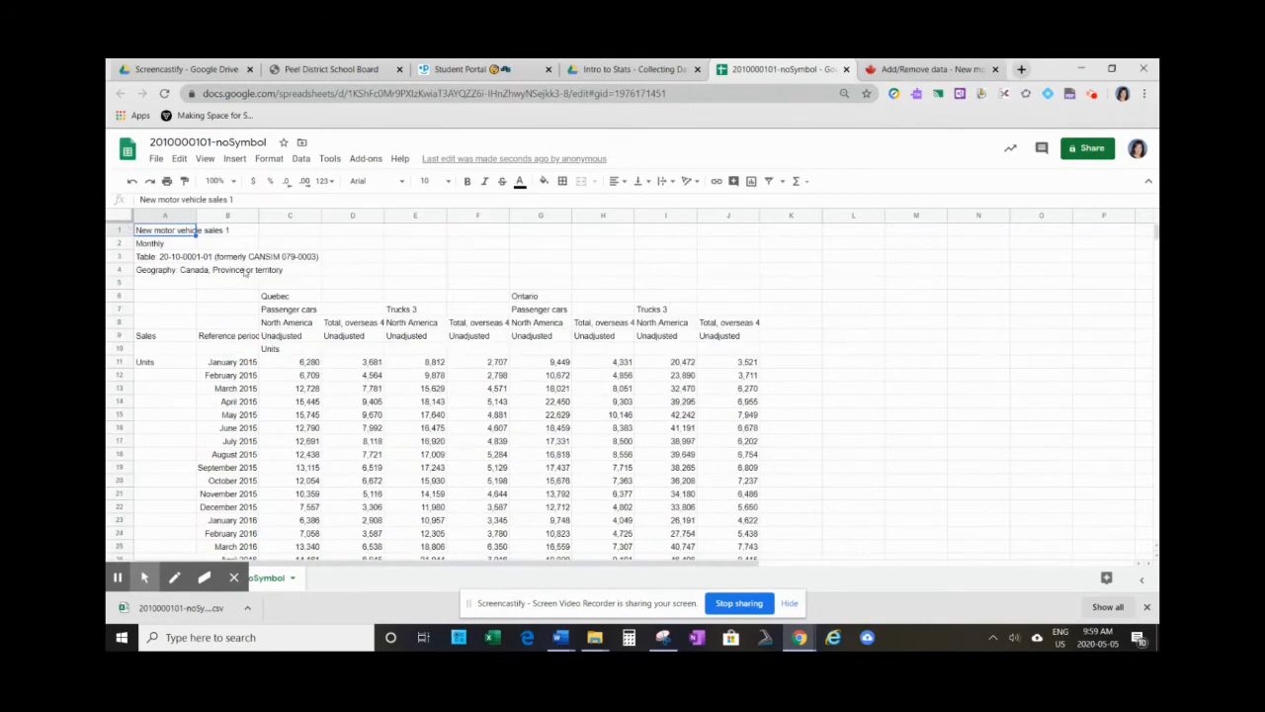
pyautogui.scroll(-11, 267, 311)
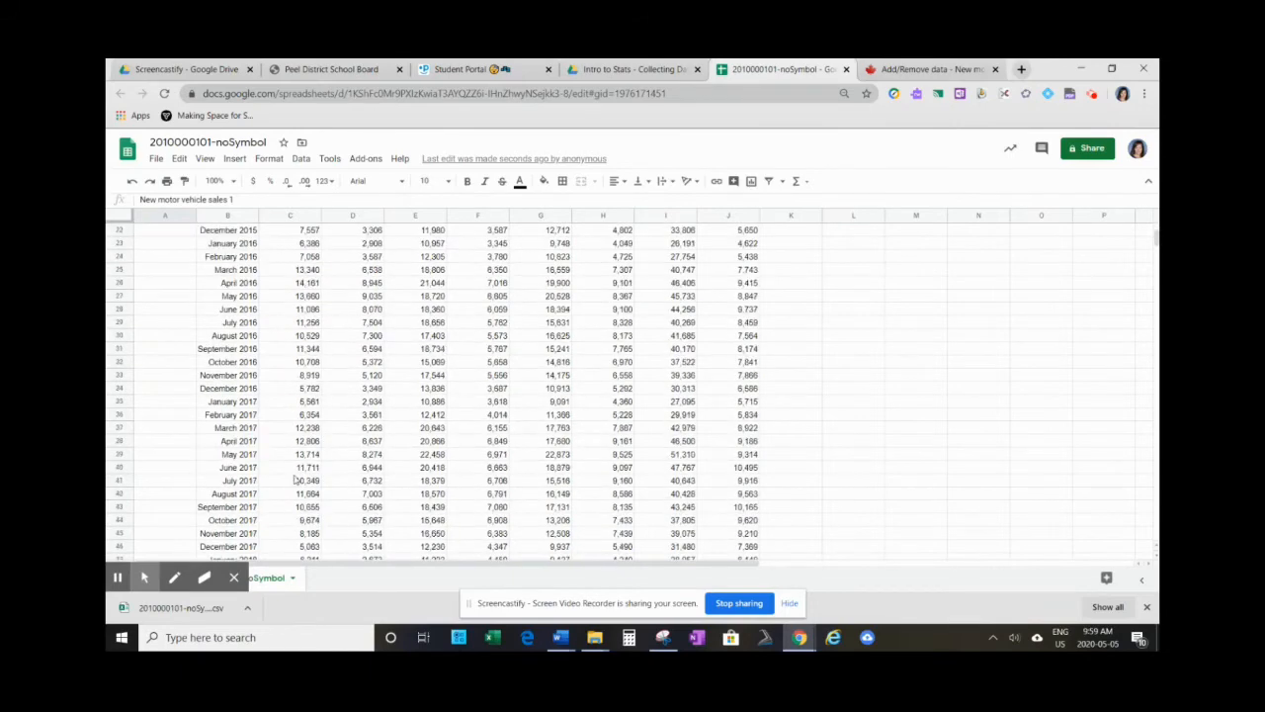
pyautogui.scroll(-7, 249, 462)
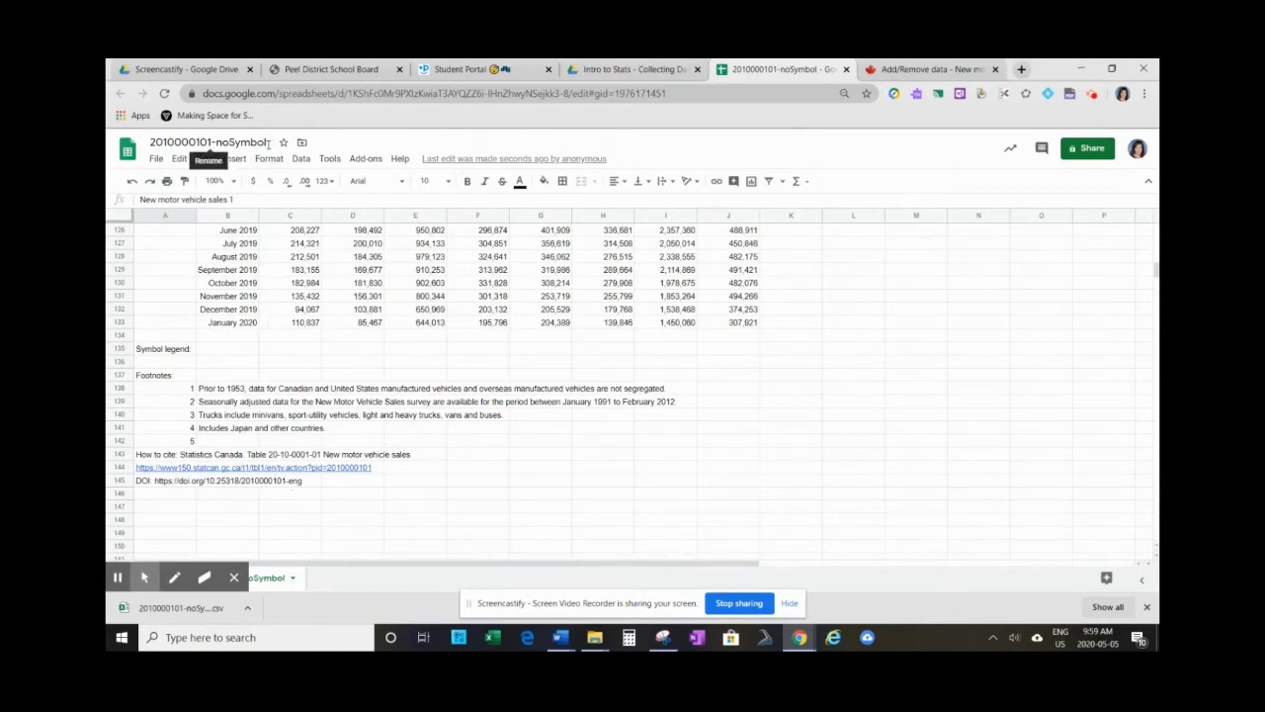
# - Rename the spreadsheet as New Motor Vehicle Sales
pyautogui.click(267, 144)
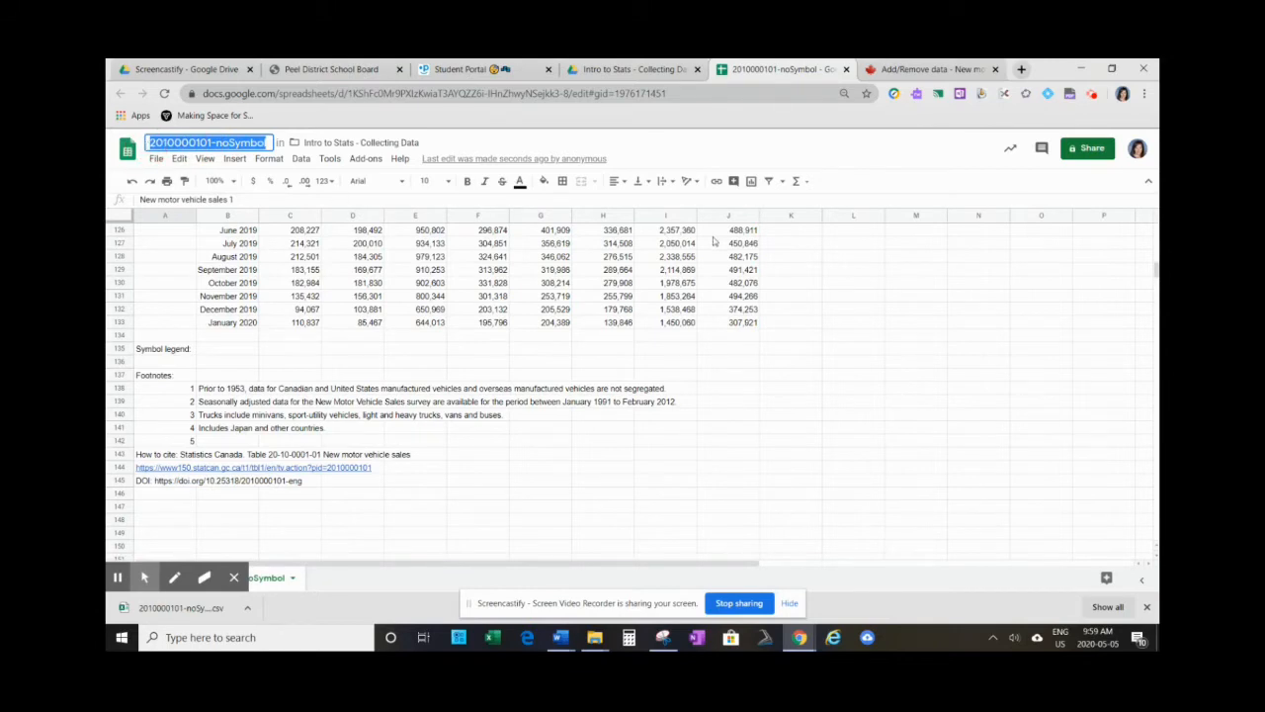
pyautogui.write('New Mo')
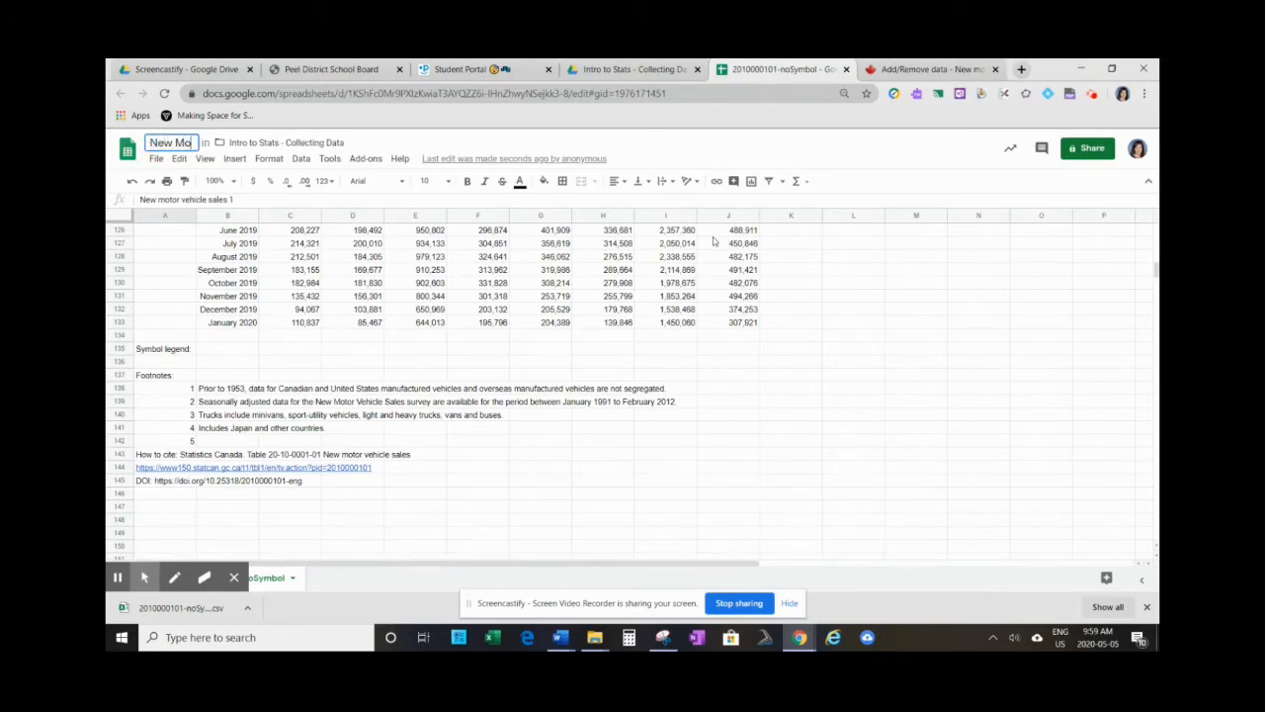
pyautogui.write('tor Vehicl')
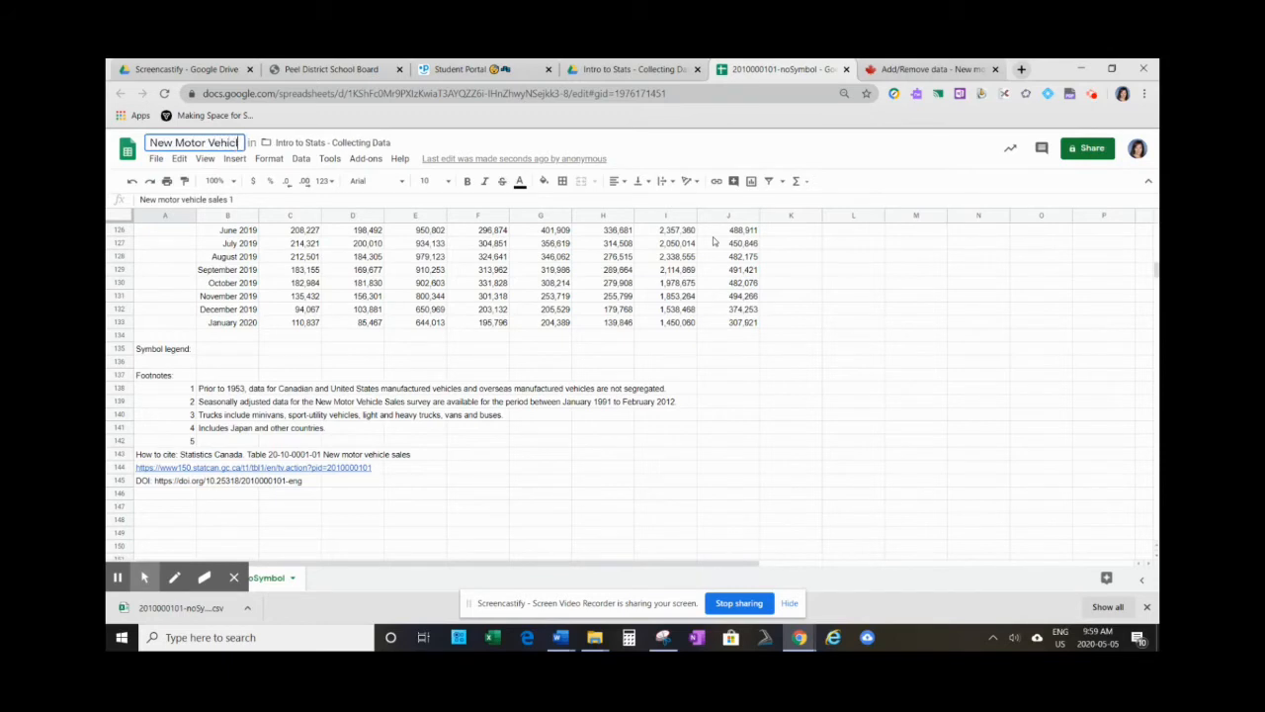
pyautogui.write('e Sales')
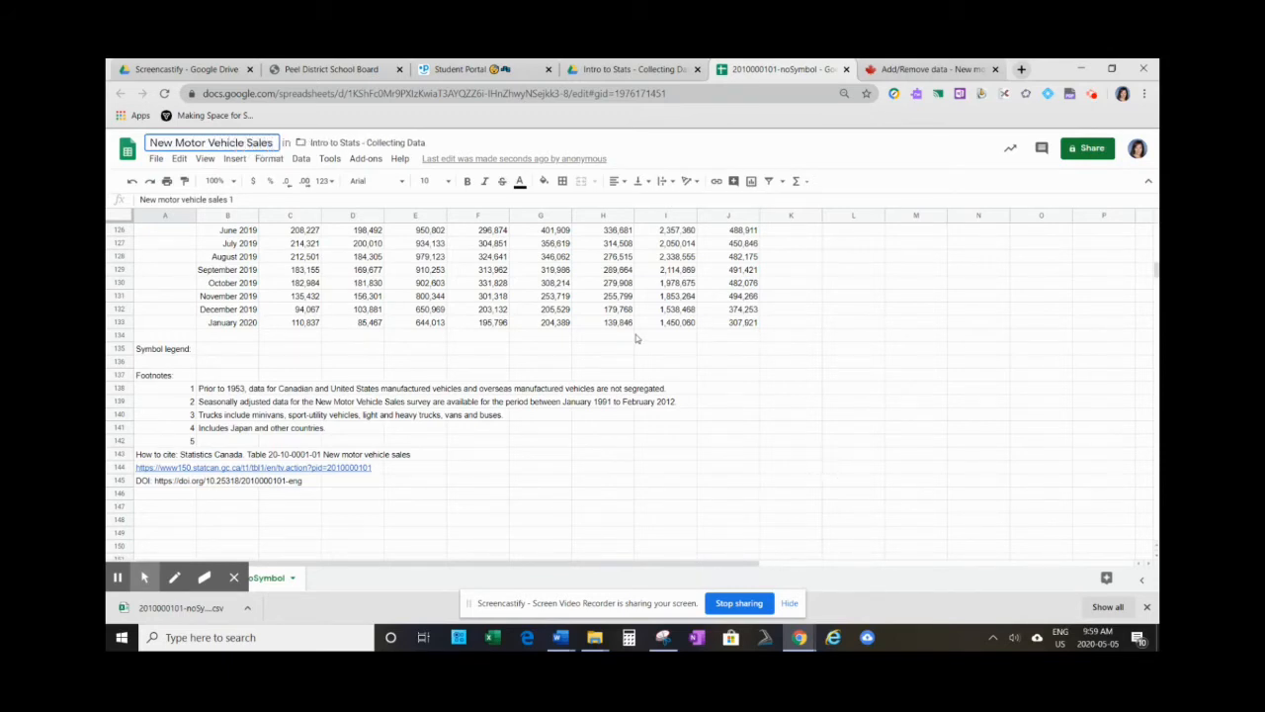
# - Rename the sheet holding the imported sales figures as Data
pyautogui.click(292, 579)
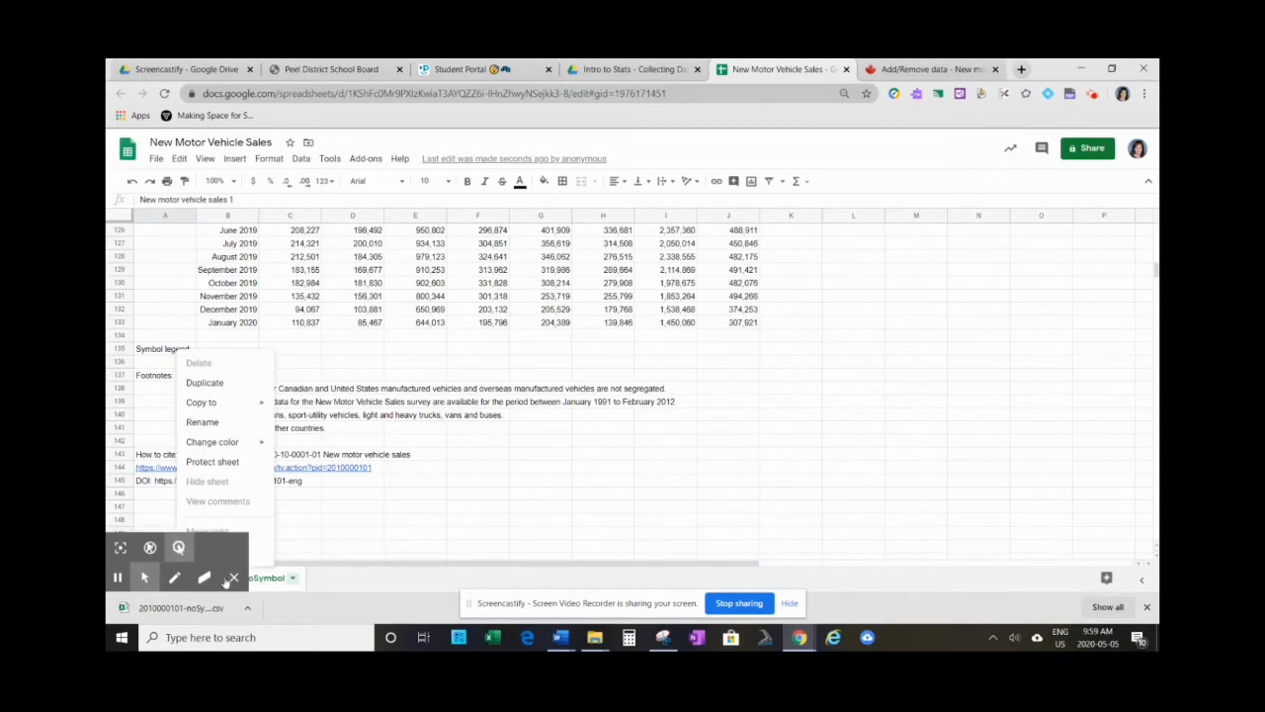
pyautogui.click(208, 423)
pyautogui.press('BackSpace')
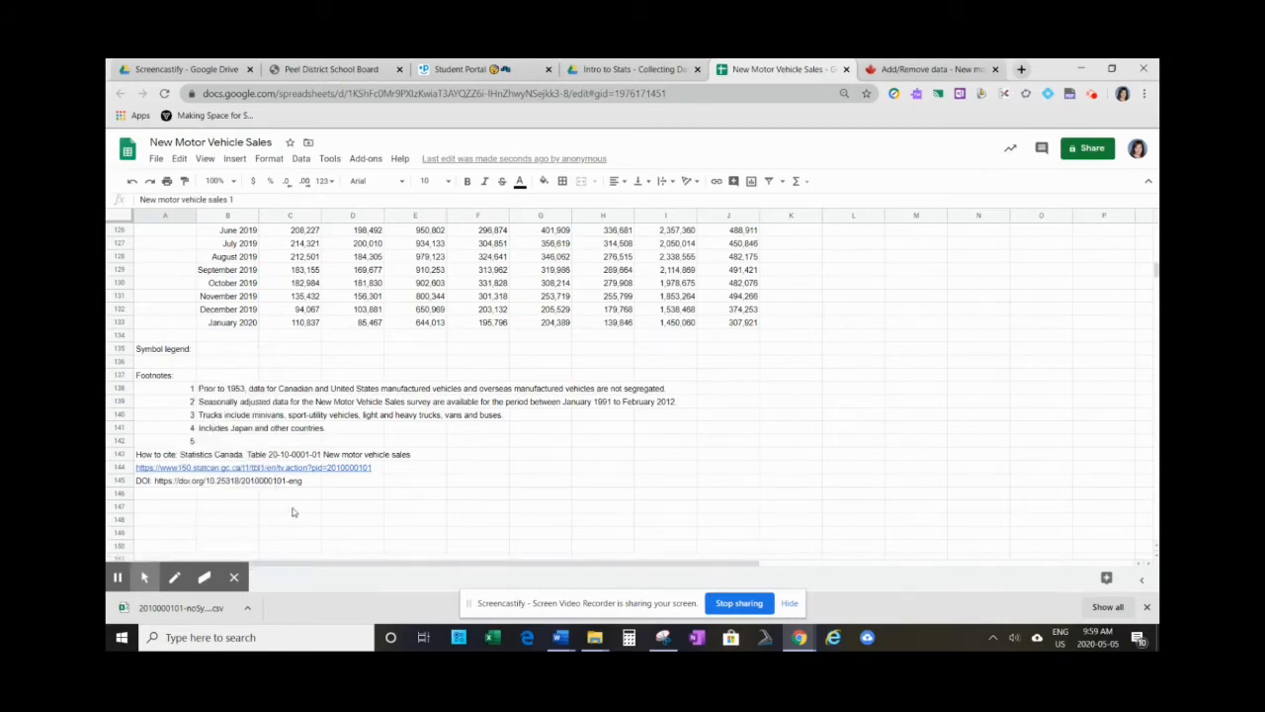
pyautogui.write('Data')
pyautogui.click(235, 580)
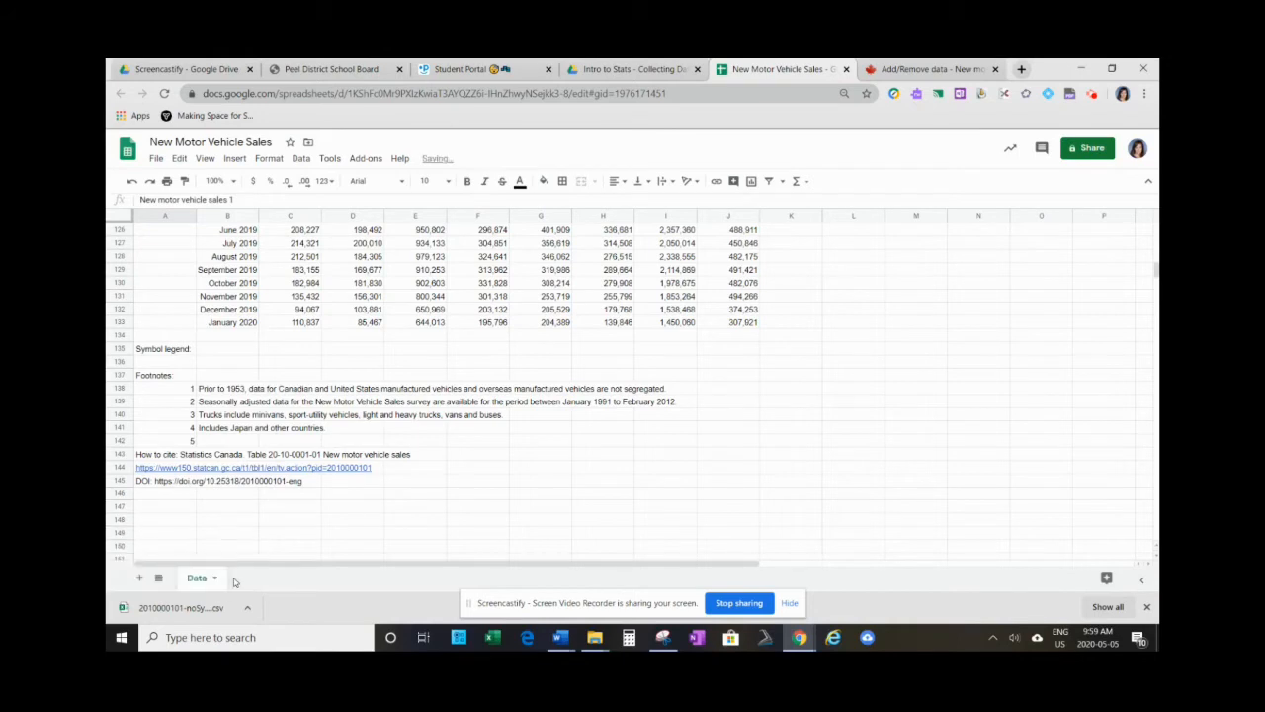
# - Add a second sheet to the spreadsheet and name it Info
pyautogui.click(139, 578)
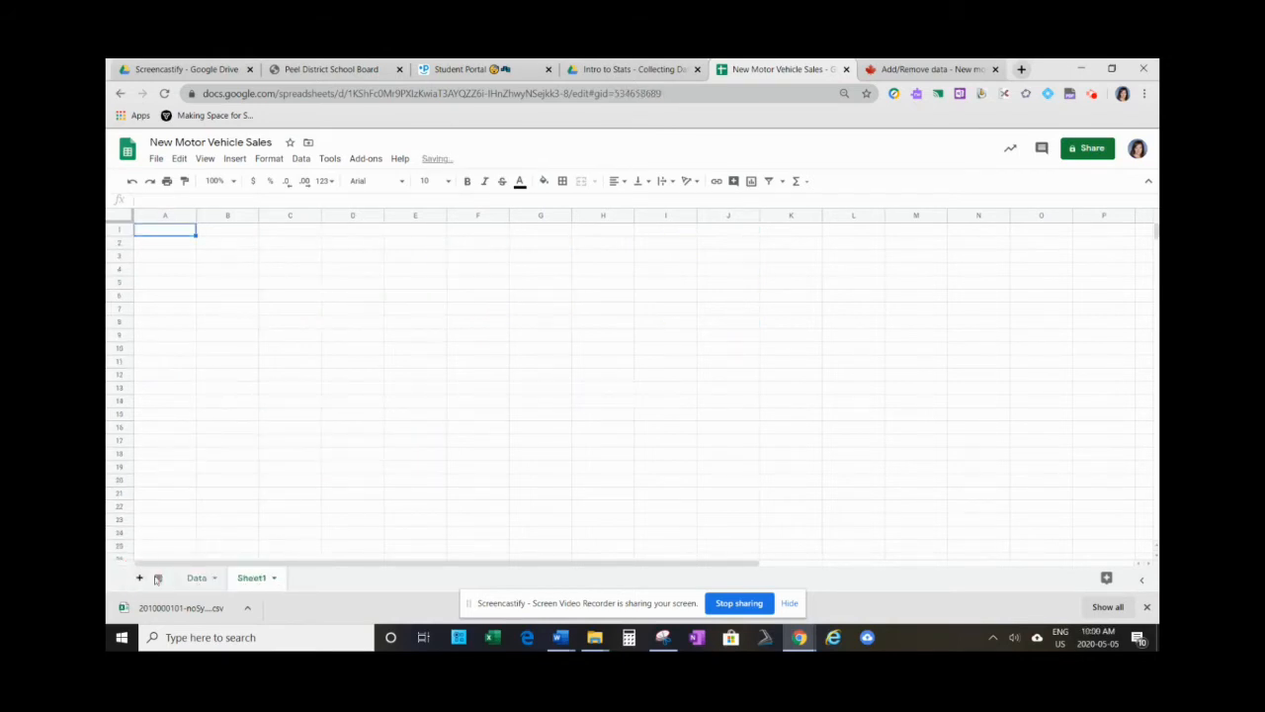
pyautogui.click(255, 579)
pyautogui.click(273, 578)
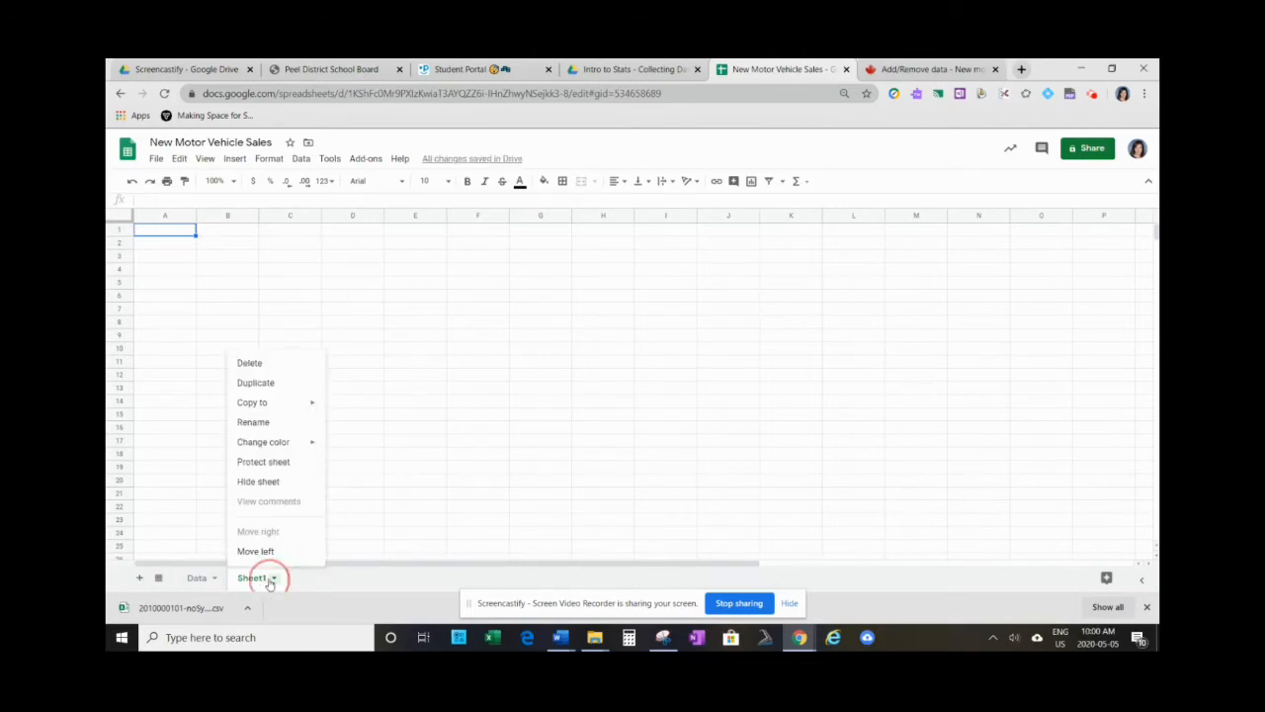
pyautogui.click(251, 422)
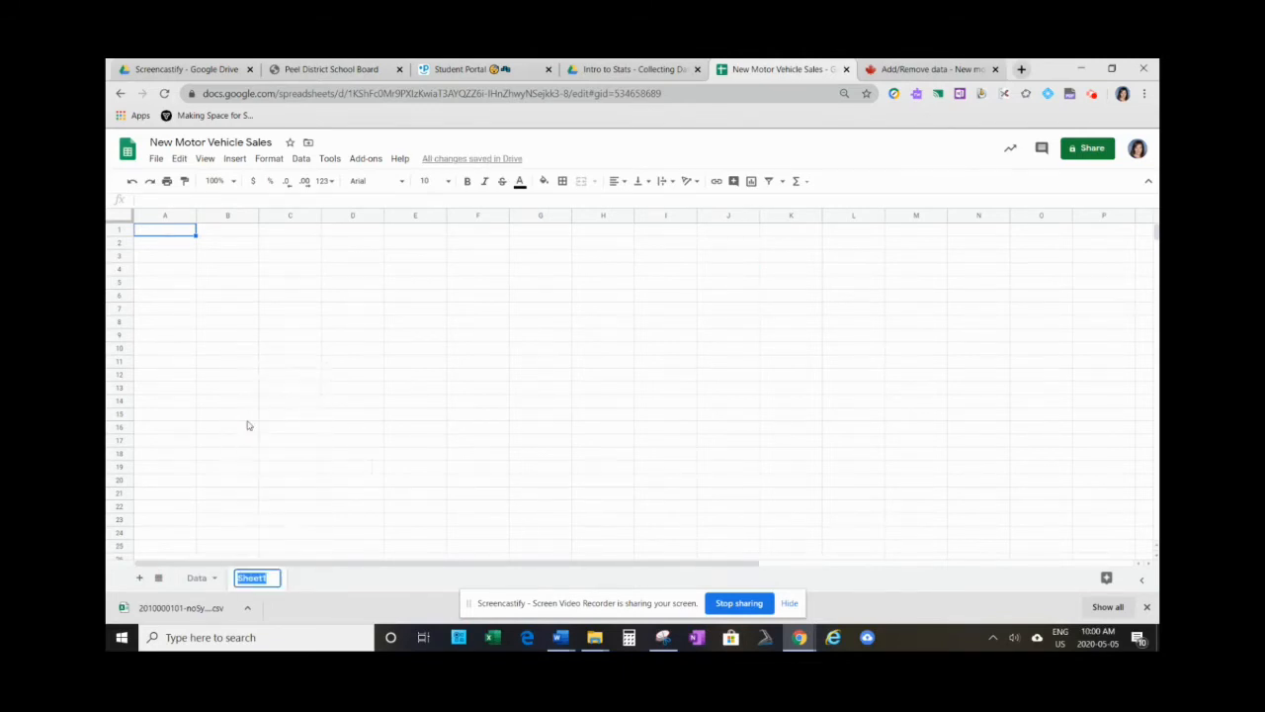
pyautogui.write('Info')
# - Move the table title, frequency, table number and geography lines in A1:A4 of the Data sheet to cell A1 of the Info sheet
pyautogui.click(198, 578)
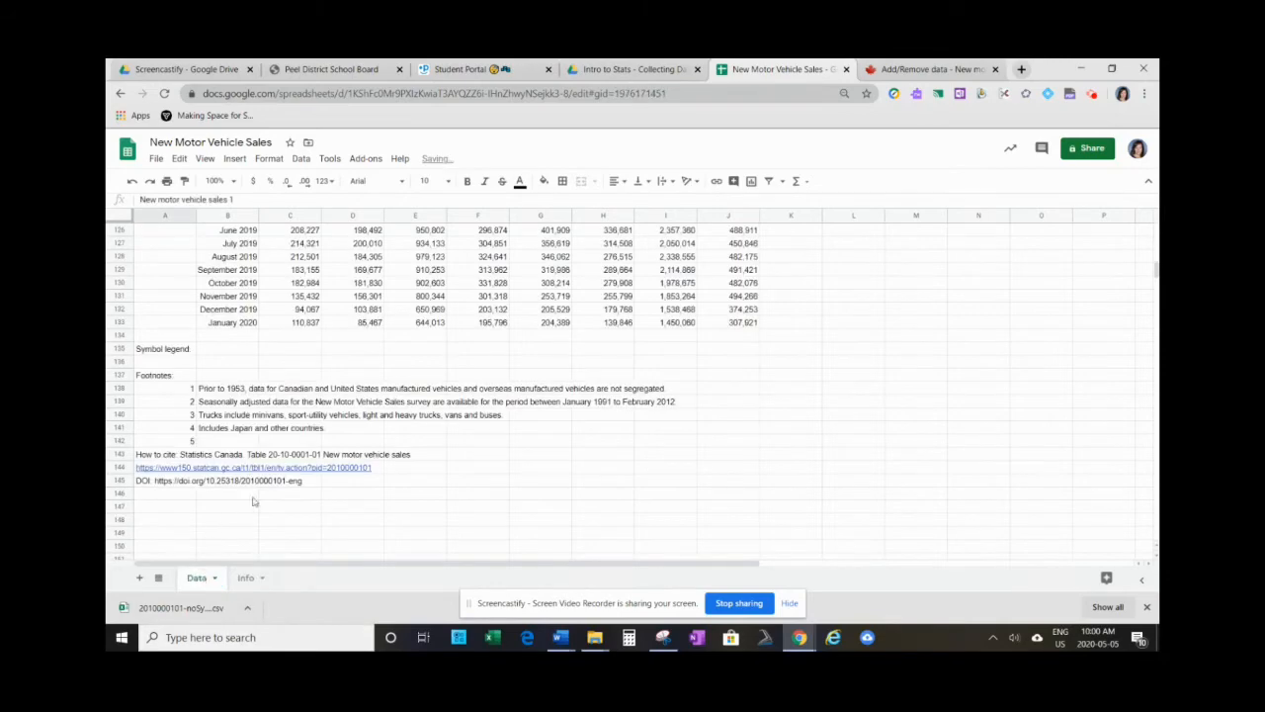
pyautogui.scroll(20, 183, 351)
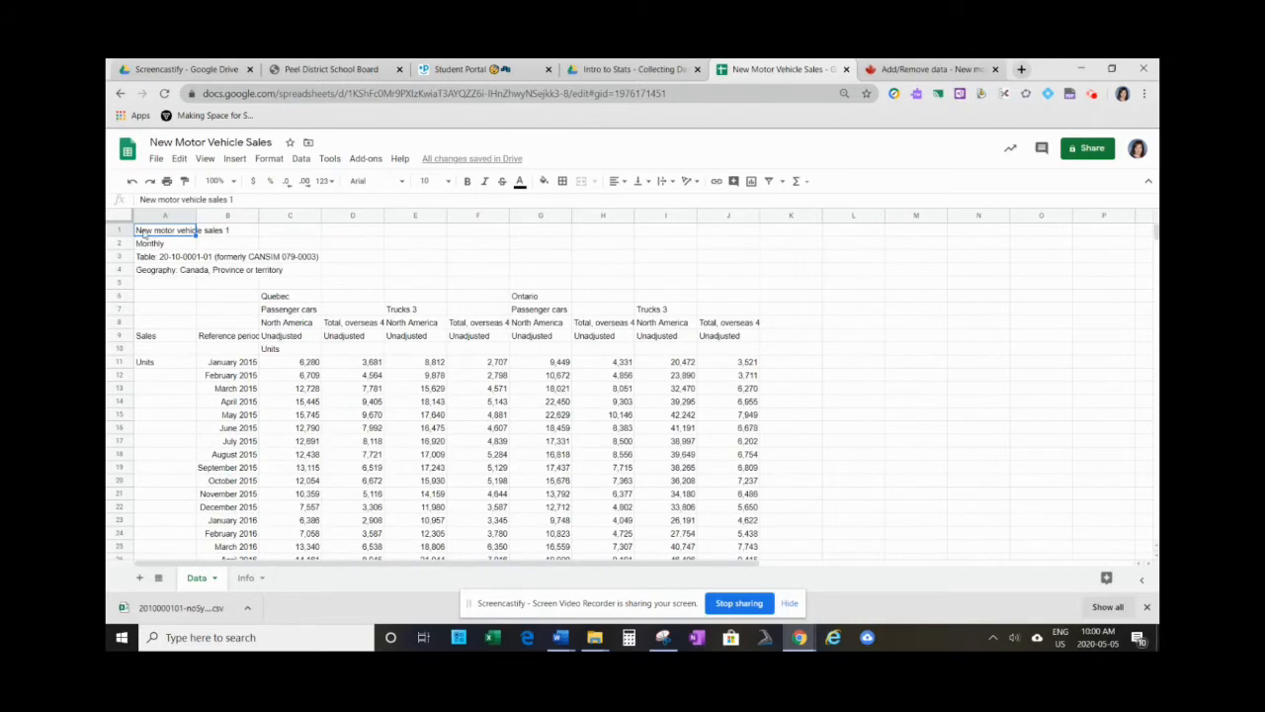
pyautogui.moveTo(144, 230); pyautogui.dragTo(174, 273)
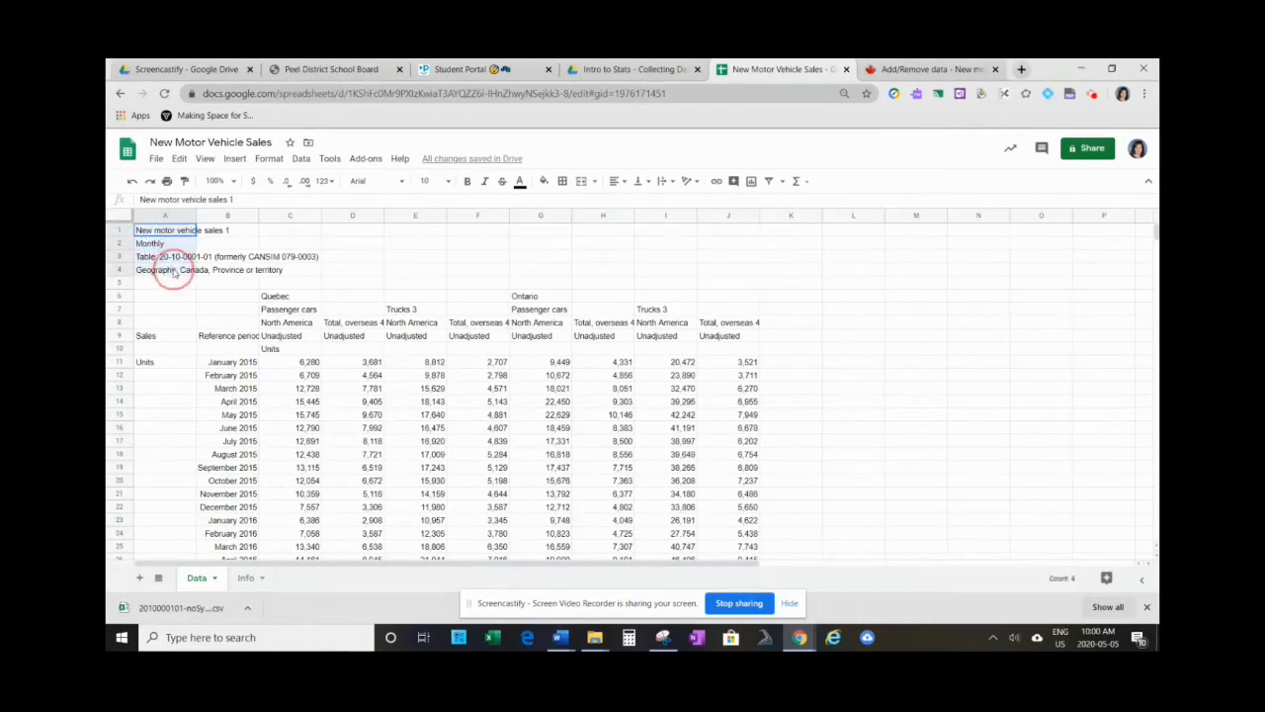
pyautogui.click(179, 159)
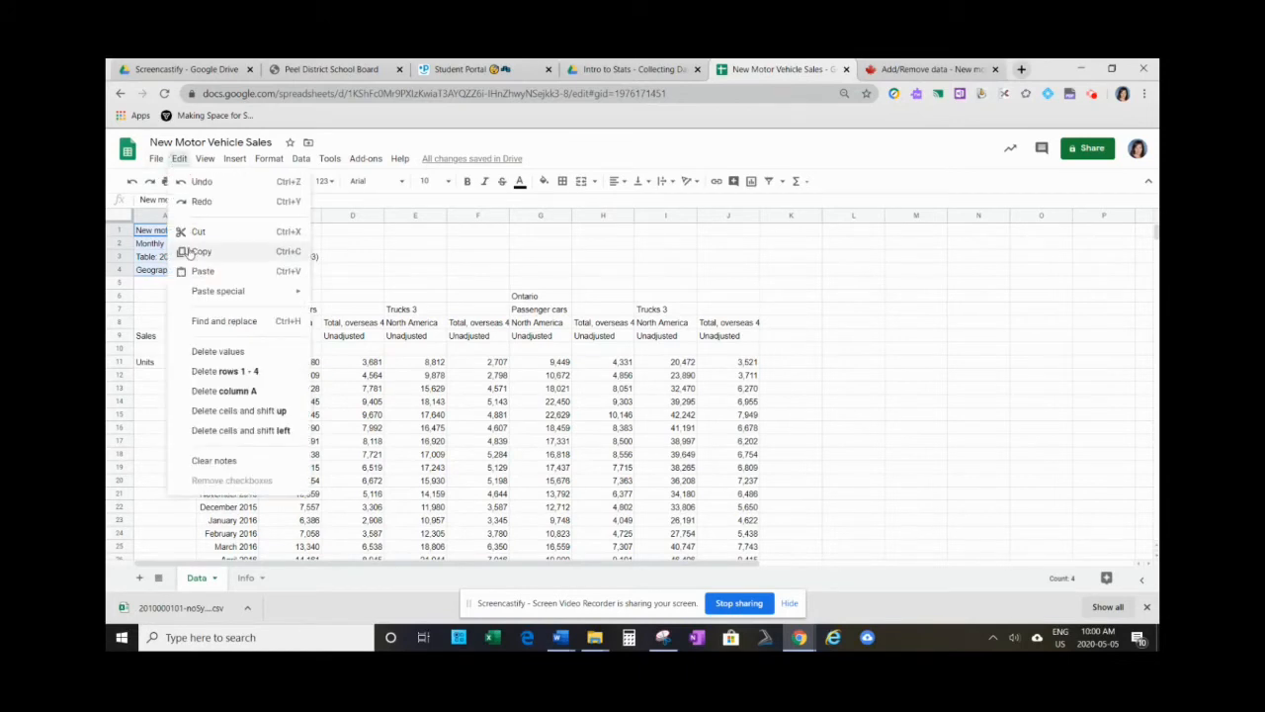
pyautogui.click(283, 234)
pyautogui.click(251, 578)
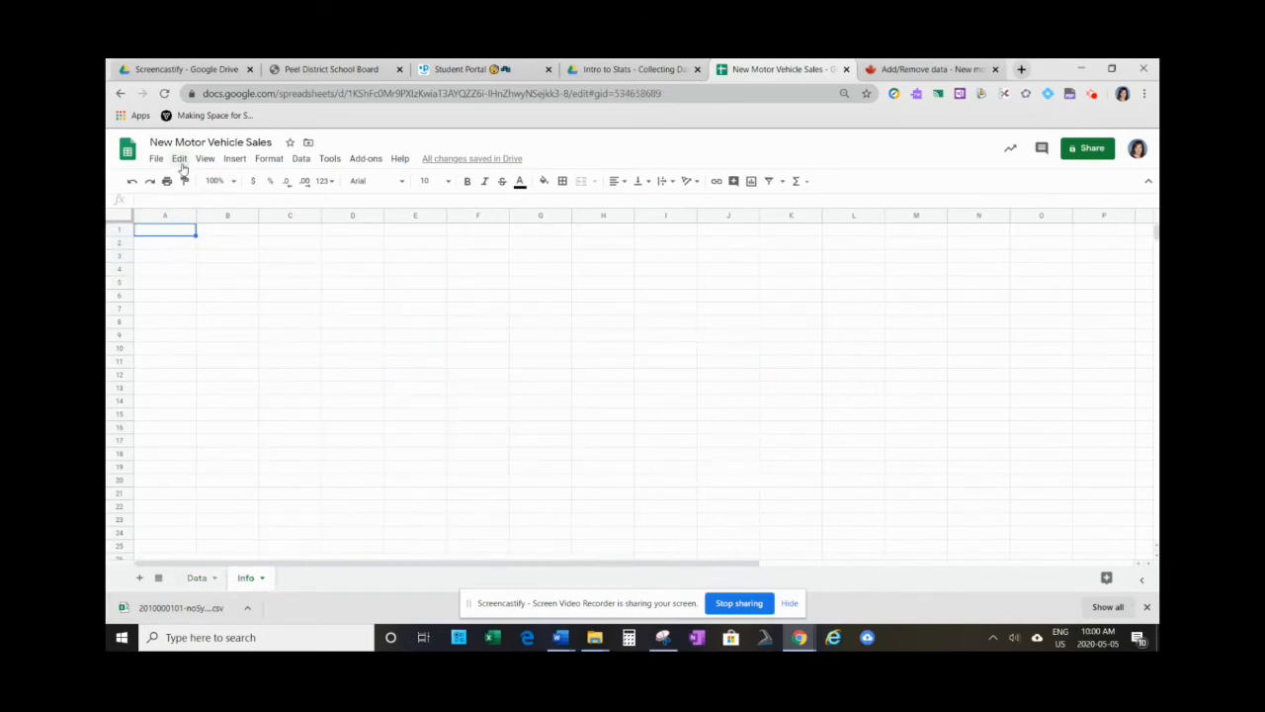
pyautogui.click(181, 163)
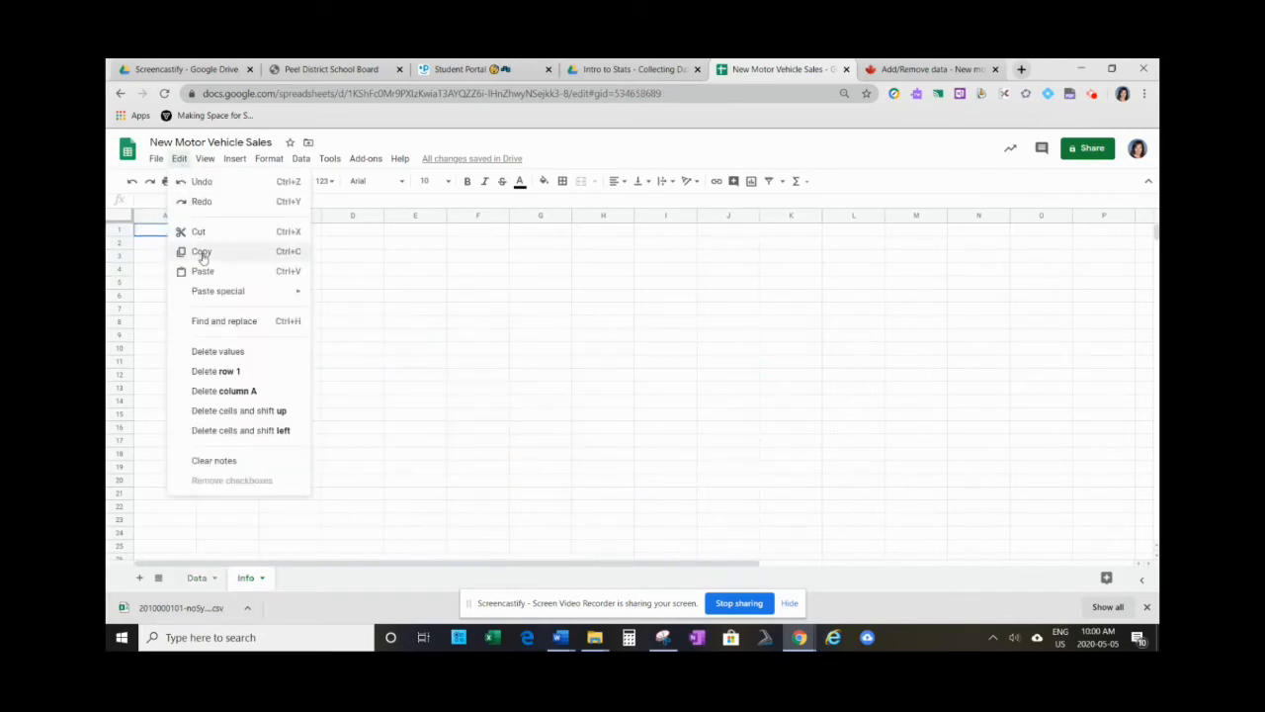
pyautogui.click(292, 256)
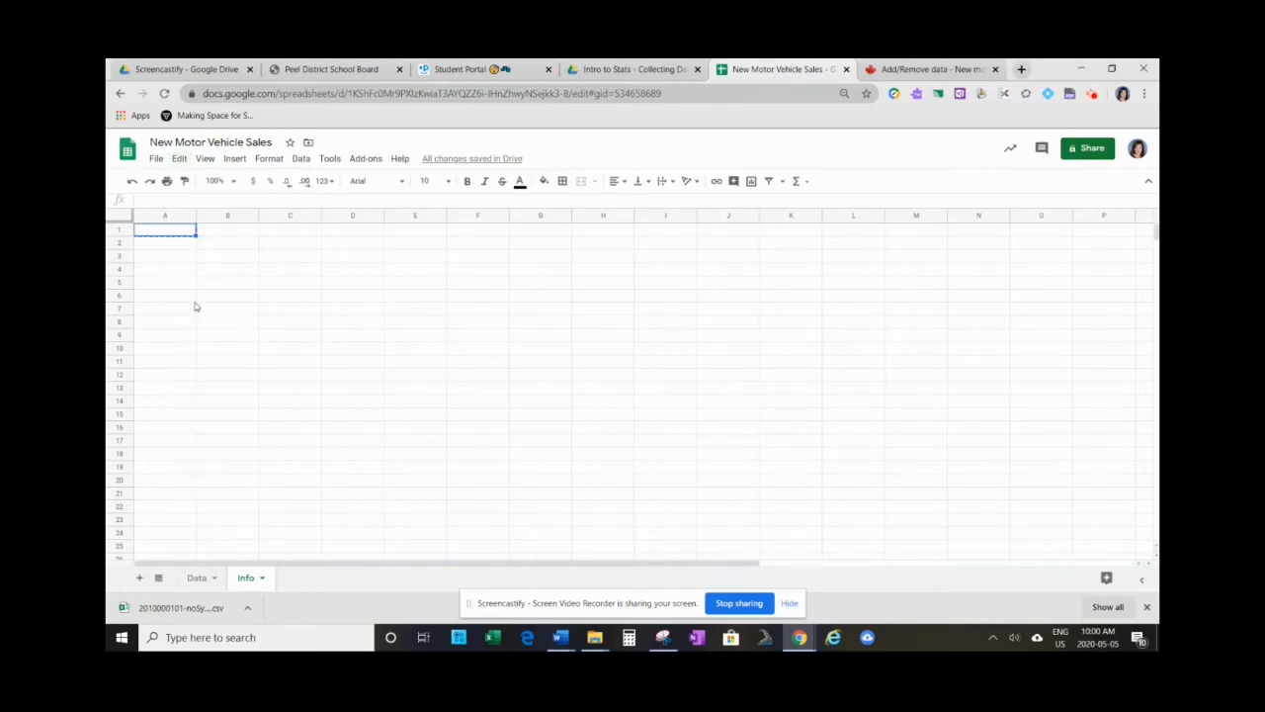
pyautogui.hotkey('ctrl', 'v')
pyautogui.click(196, 579)
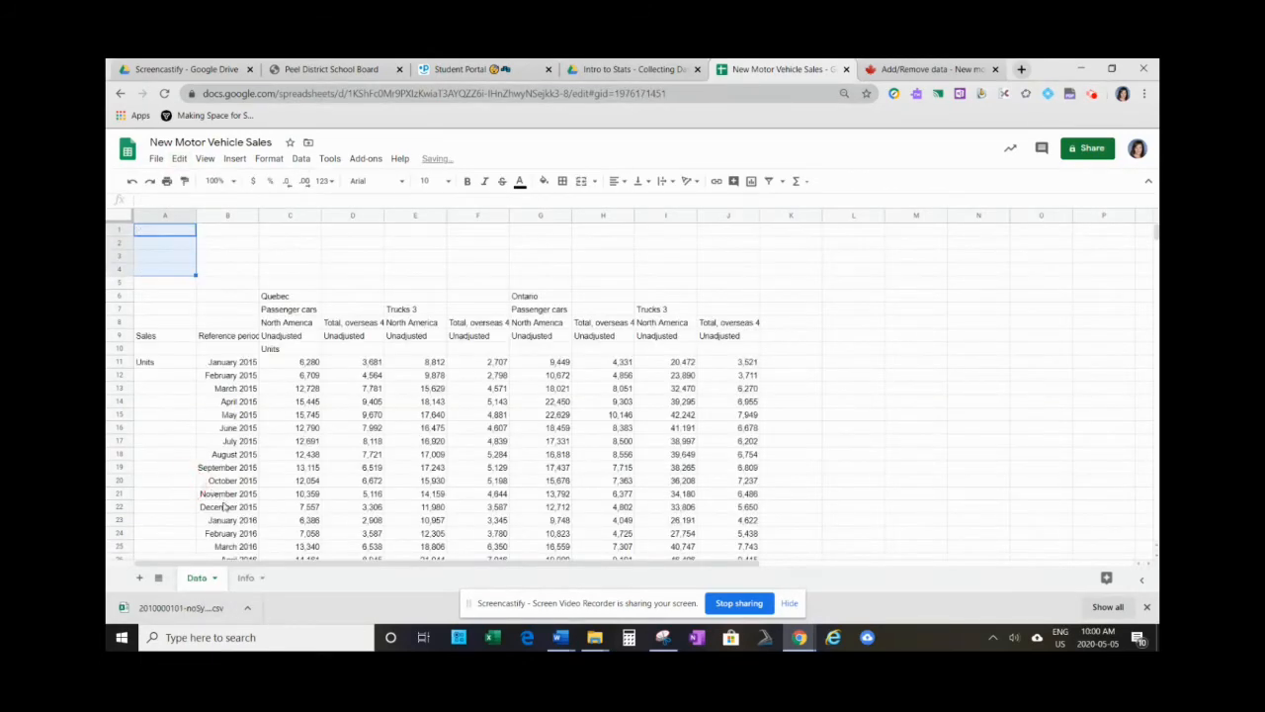
# - Move the symbol legend, footnotes and citation lines in A135:B145 of the Data sheet to cell A6 of the Info sheet
pyautogui.scroll(-15, 212, 507)
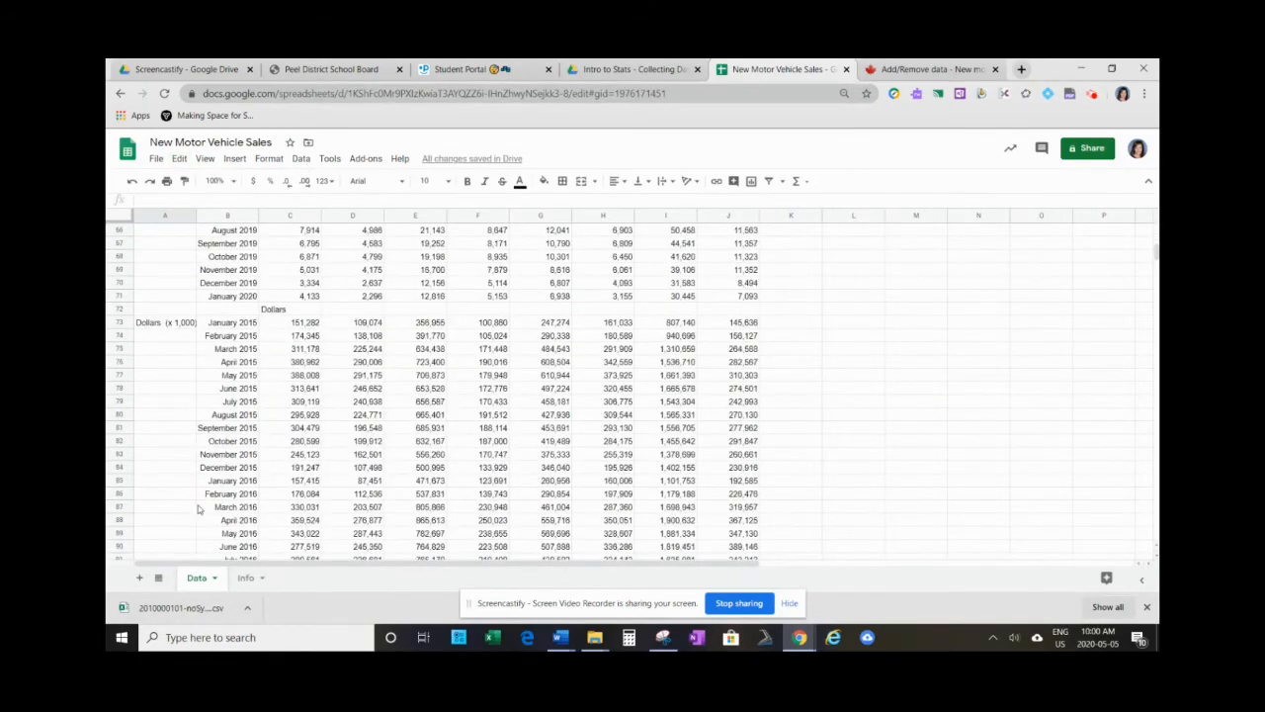
pyautogui.scroll(-15, 198, 509)
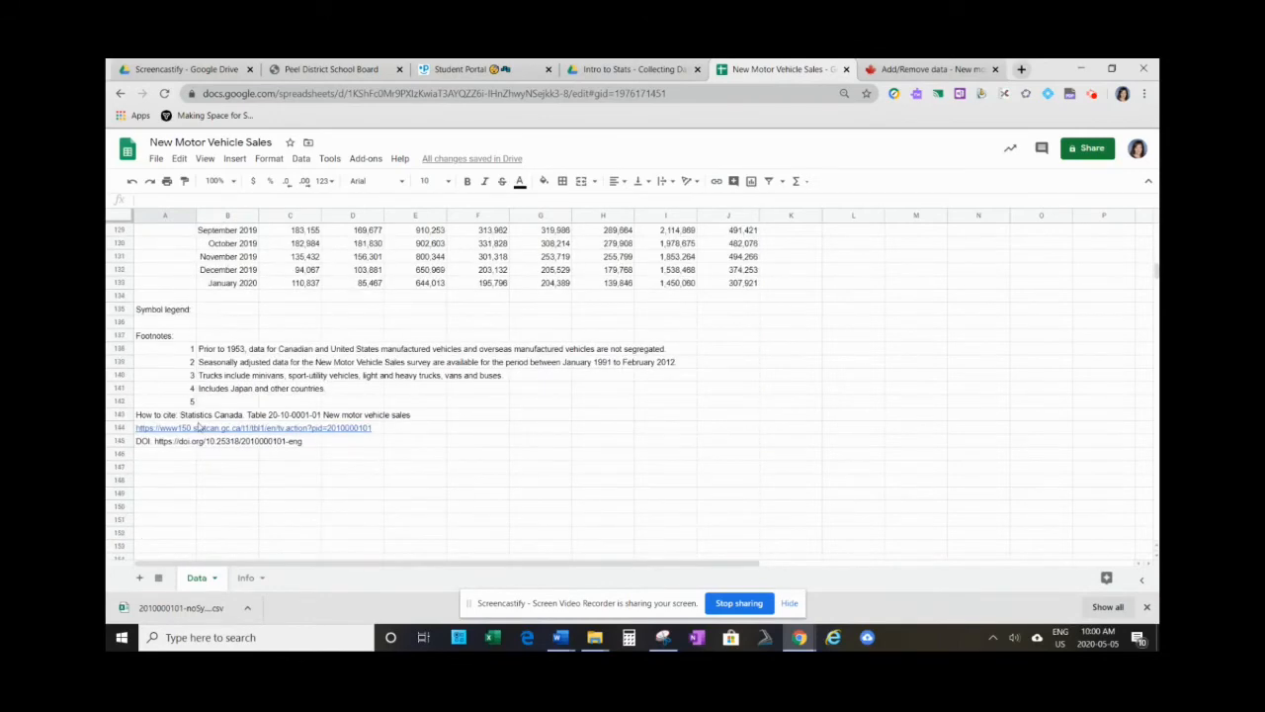
pyautogui.moveTo(143, 310); pyautogui.dragTo(207, 440)
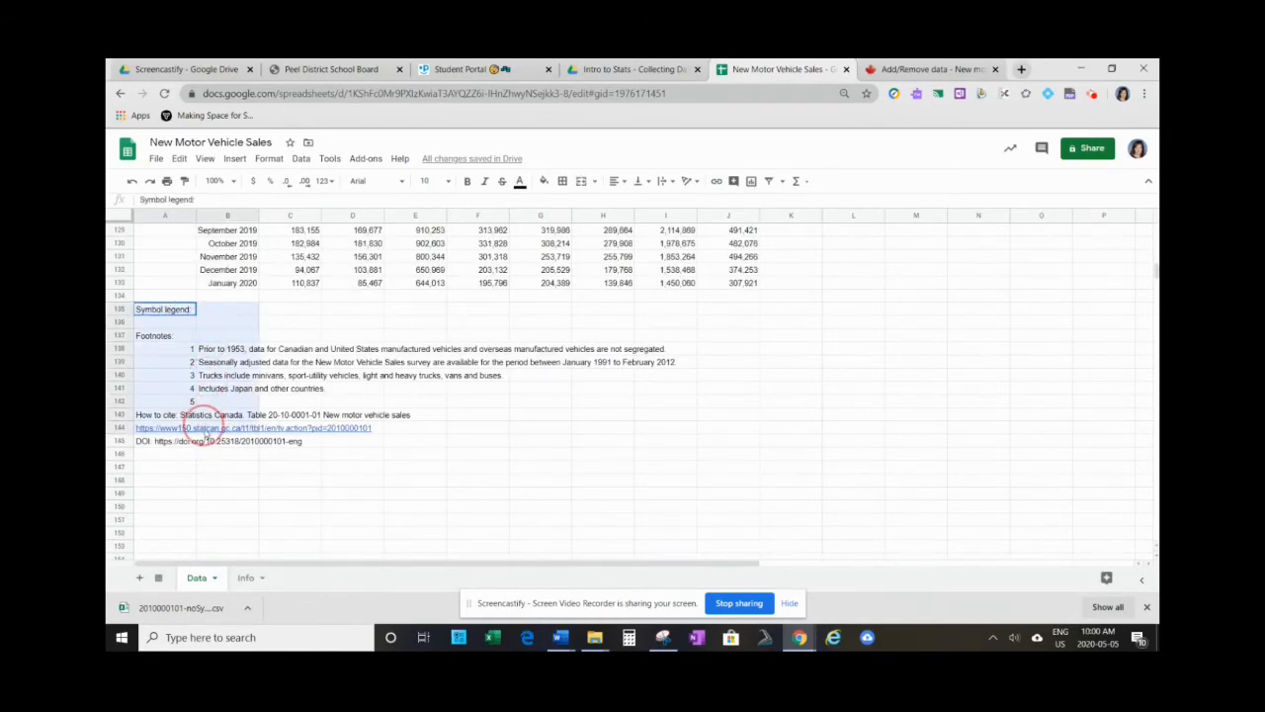
pyautogui.hotkey('ctrl', 'c')
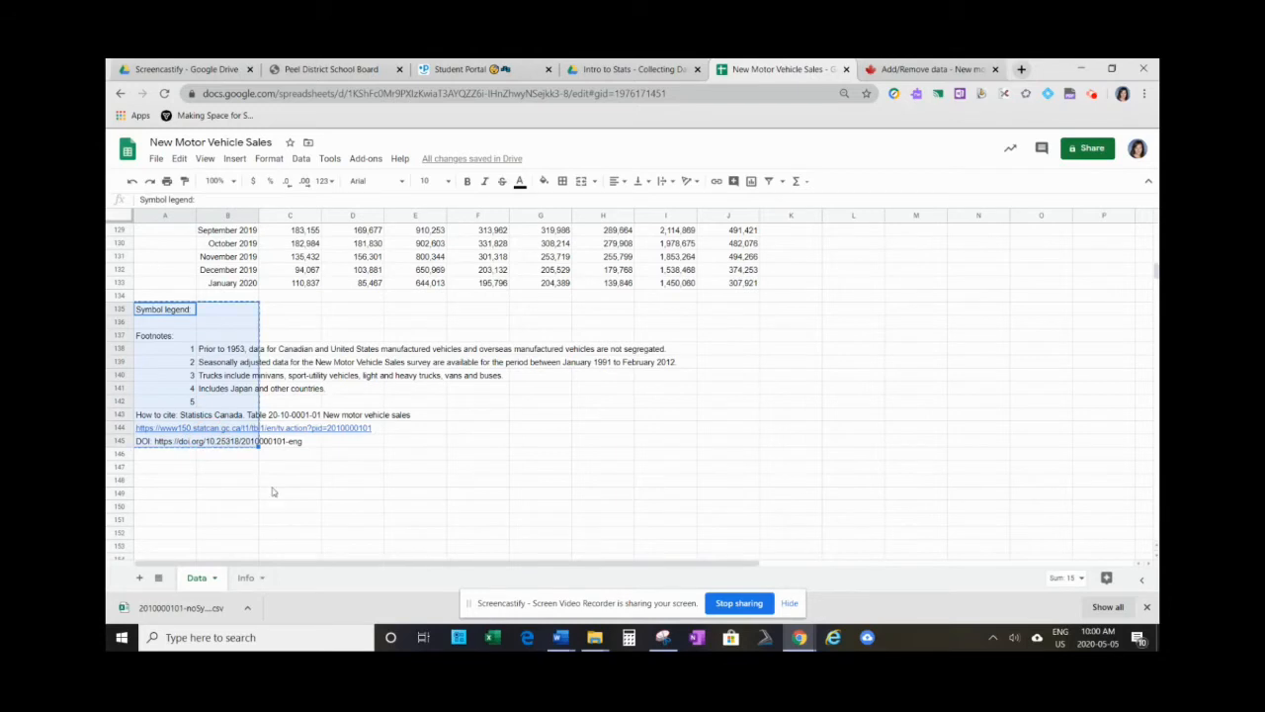
pyautogui.click(246, 578)
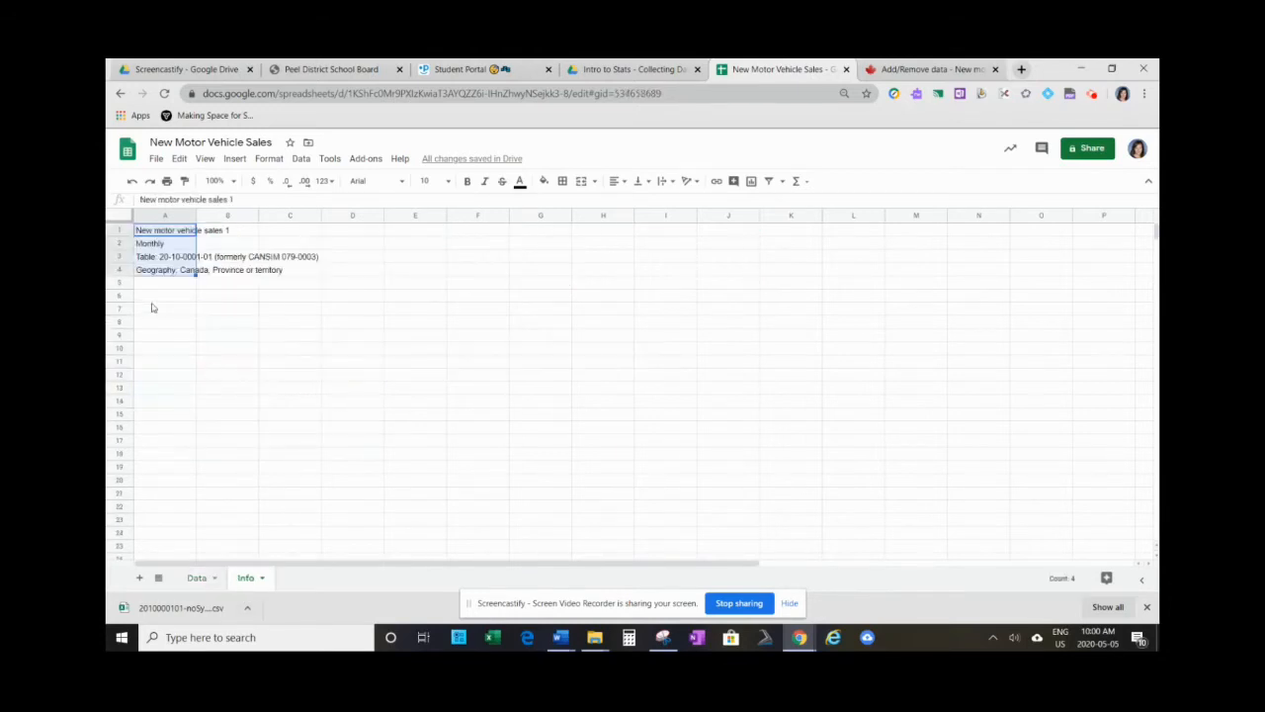
pyautogui.click(146, 299)
pyautogui.hotkey('ctrl', 'v')
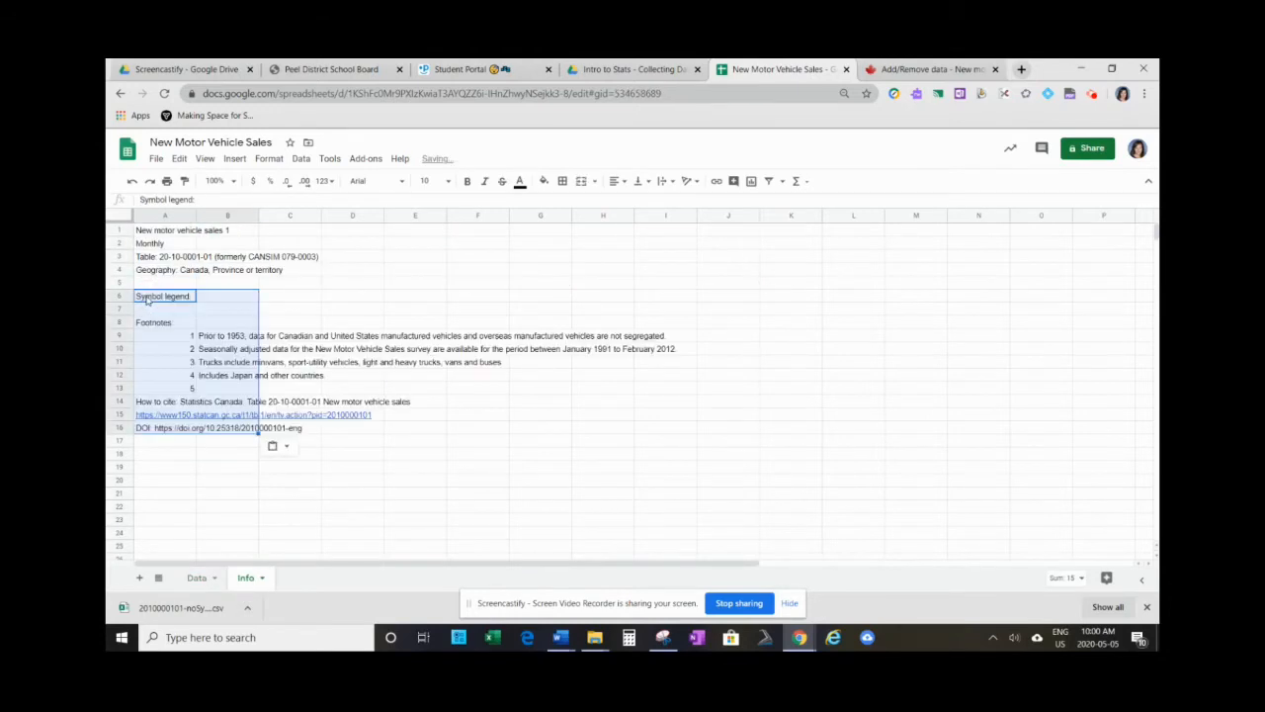
# - Delete the empty rows 1 to 5 above the column headings on the Data sheet
pyautogui.click(198, 579)
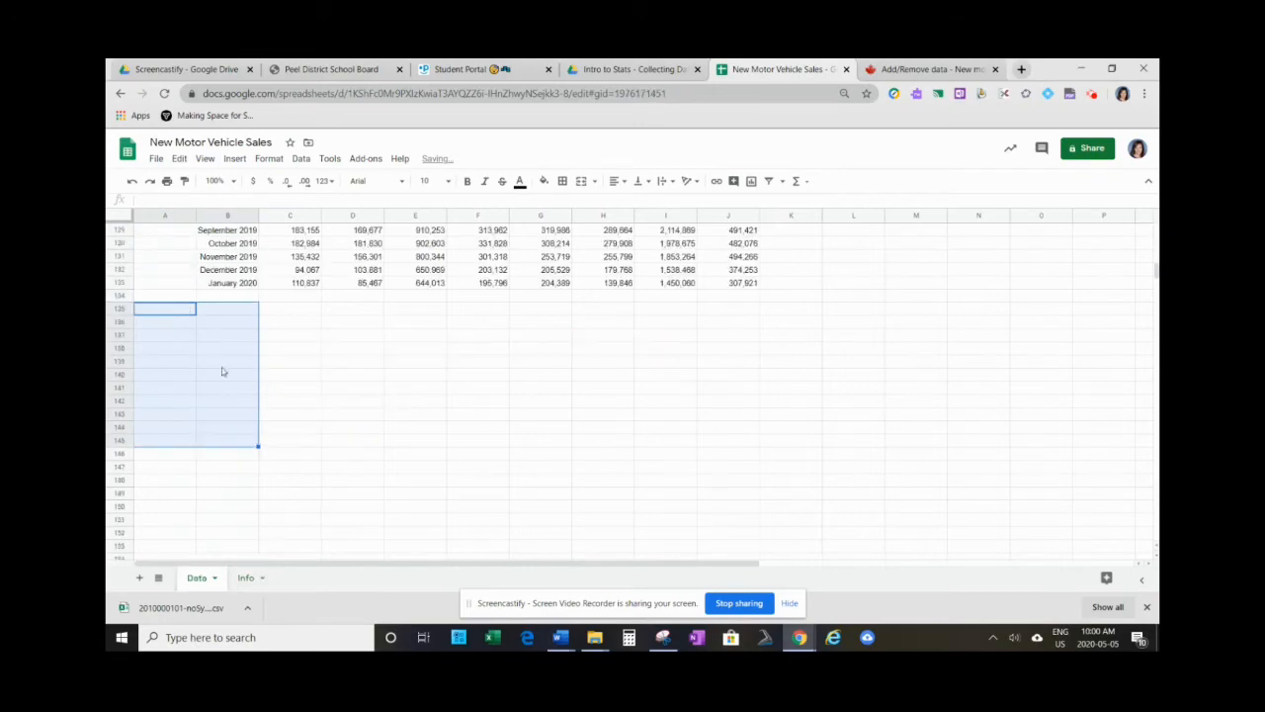
pyautogui.scroll(15, 224, 369)
pyautogui.scroll(10, 267, 334)
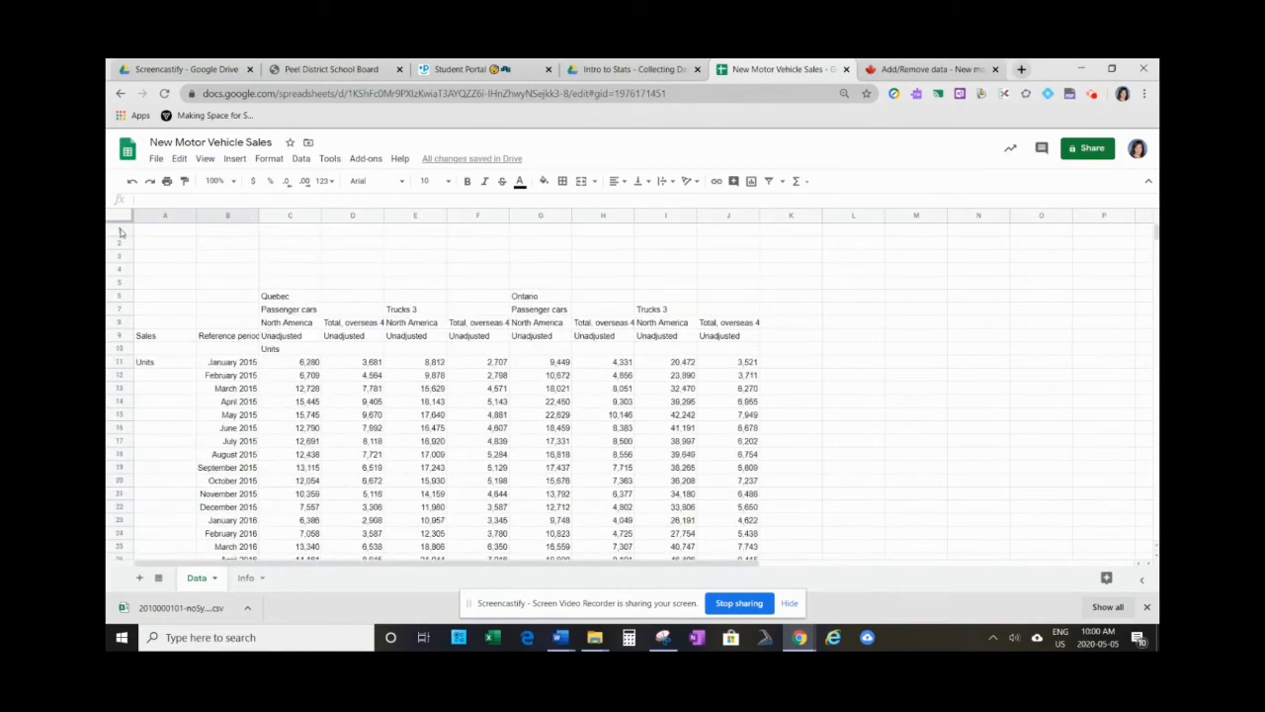
pyautogui.moveTo(121, 232); pyautogui.dragTo(120, 282)
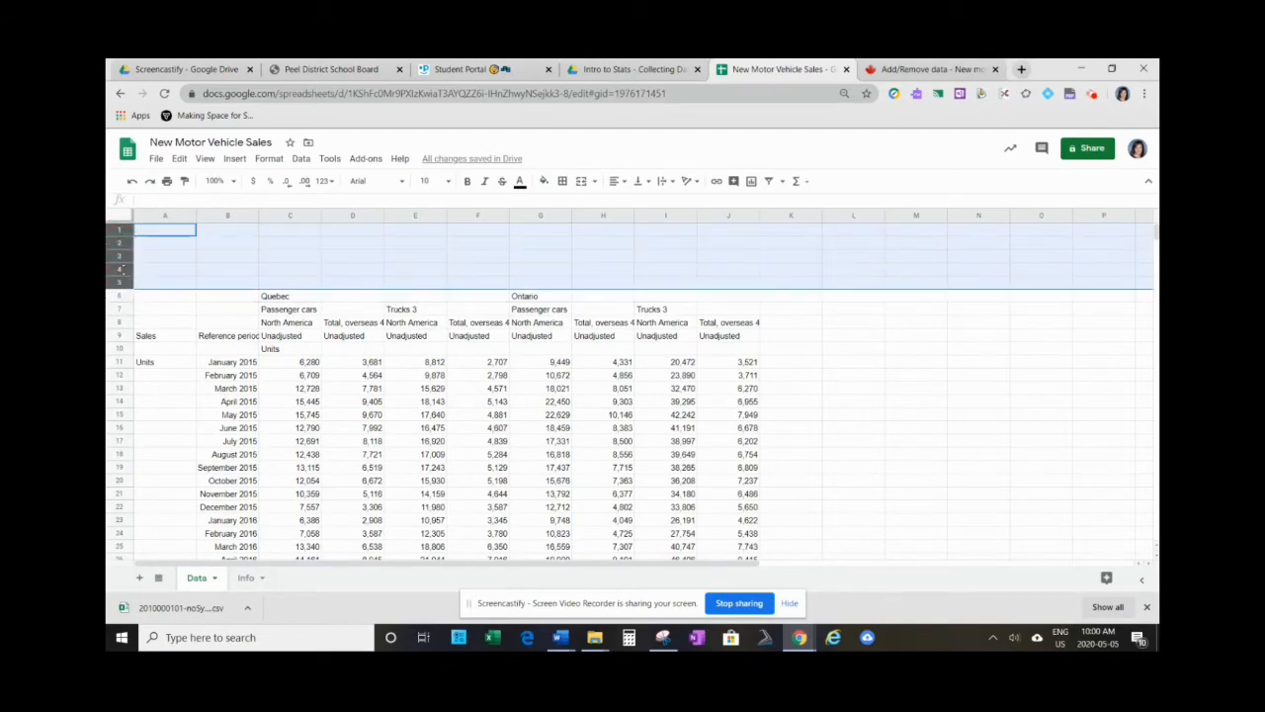
pyautogui.rightClick(119, 251)
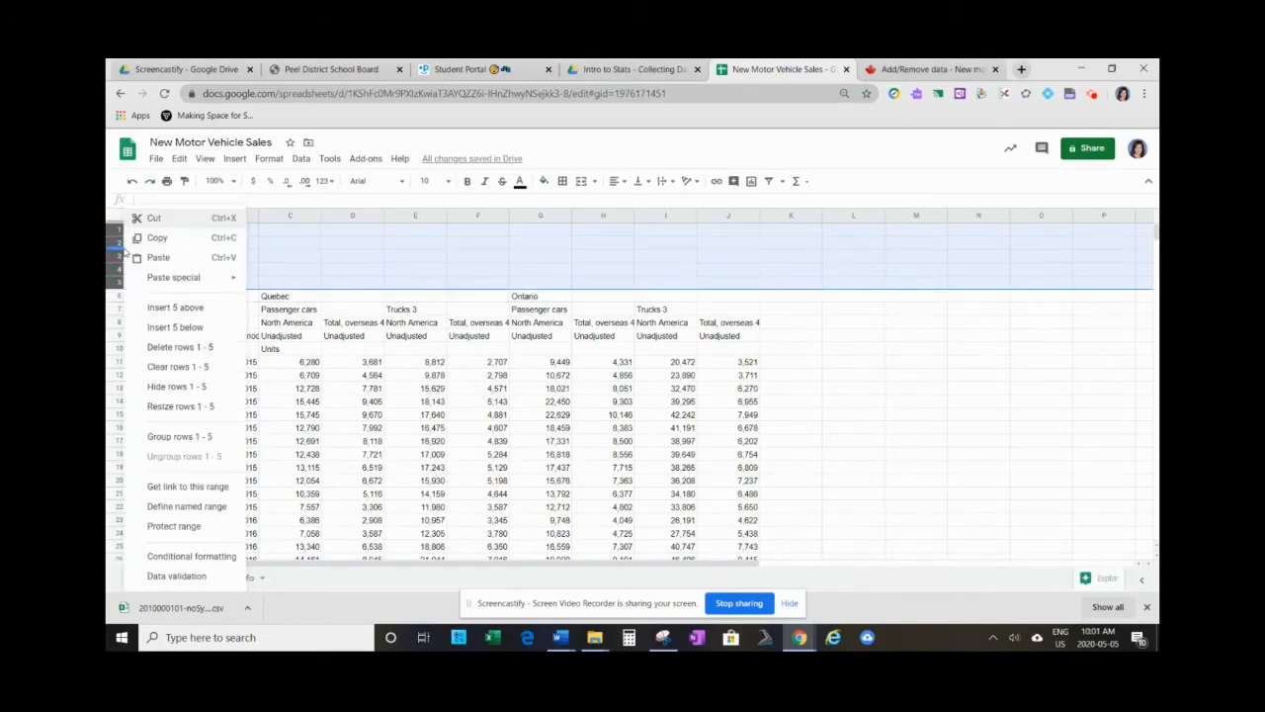
pyautogui.click(176, 349)
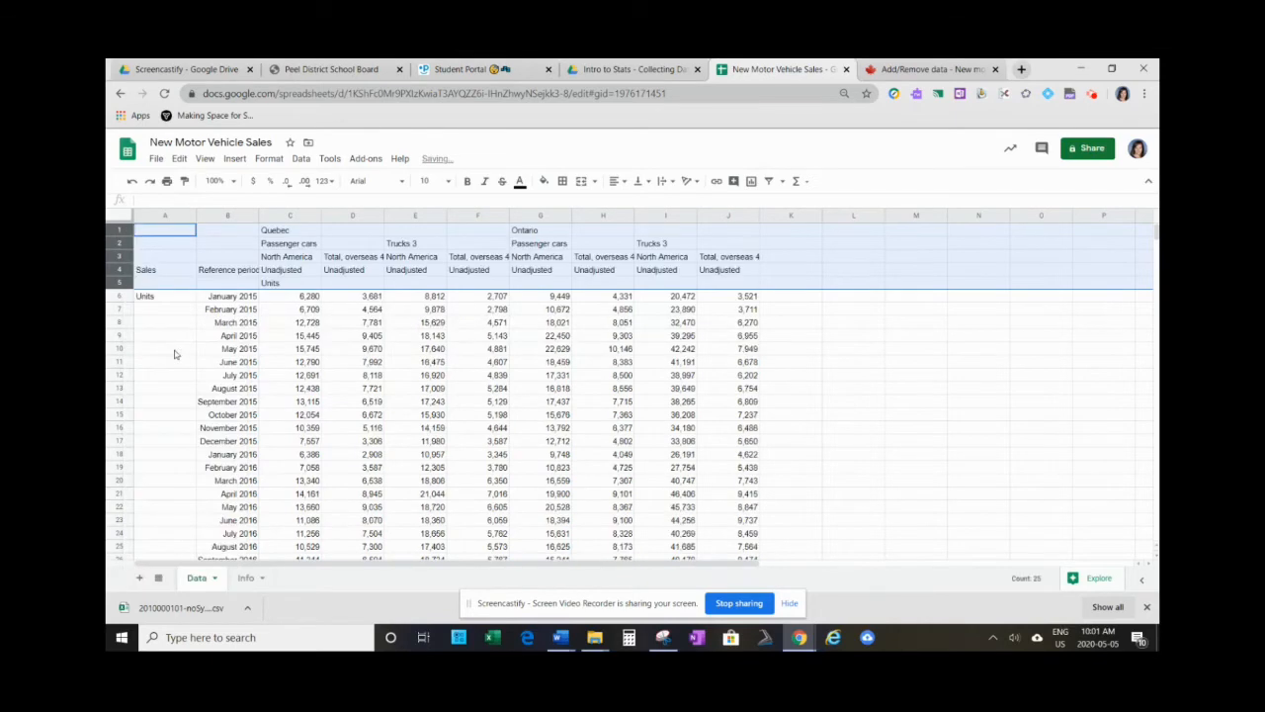
pyautogui.click(192, 318)
# - Delete column A, which holds the Sales and Units labels, from the Data sheet
pyautogui.click(161, 217)
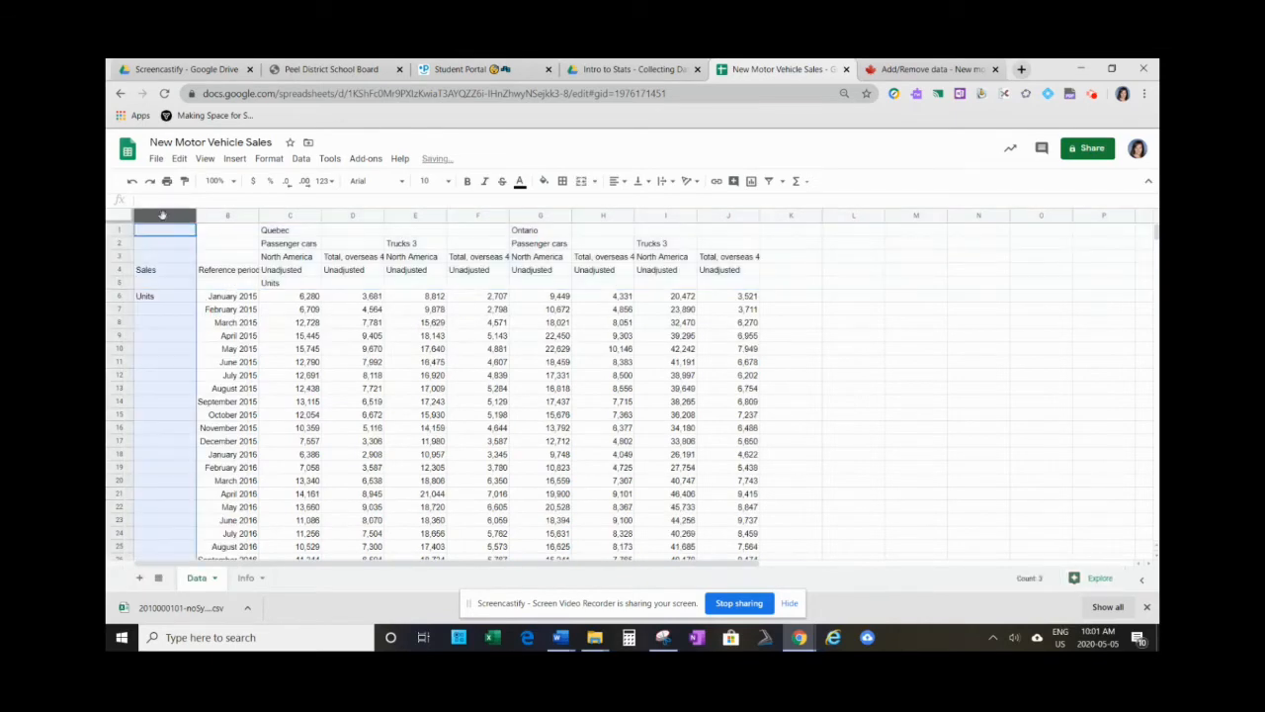
pyautogui.rightClick(161, 217)
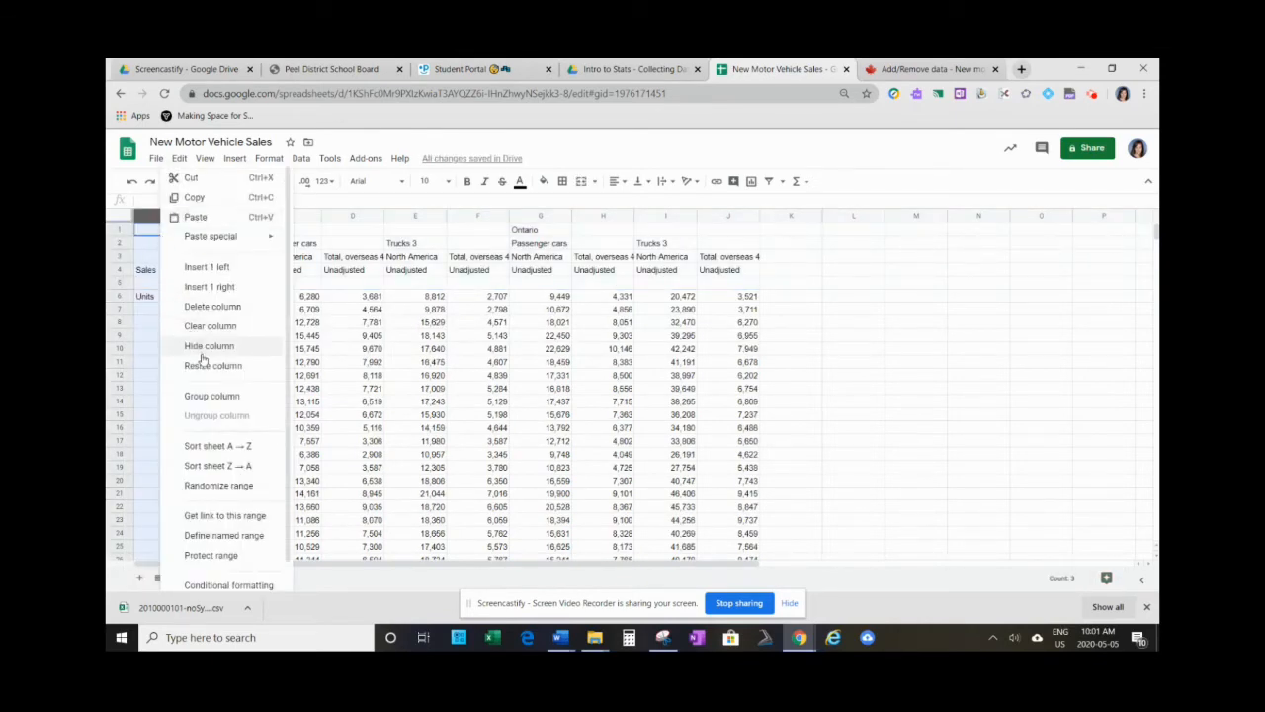
pyautogui.click(201, 306)
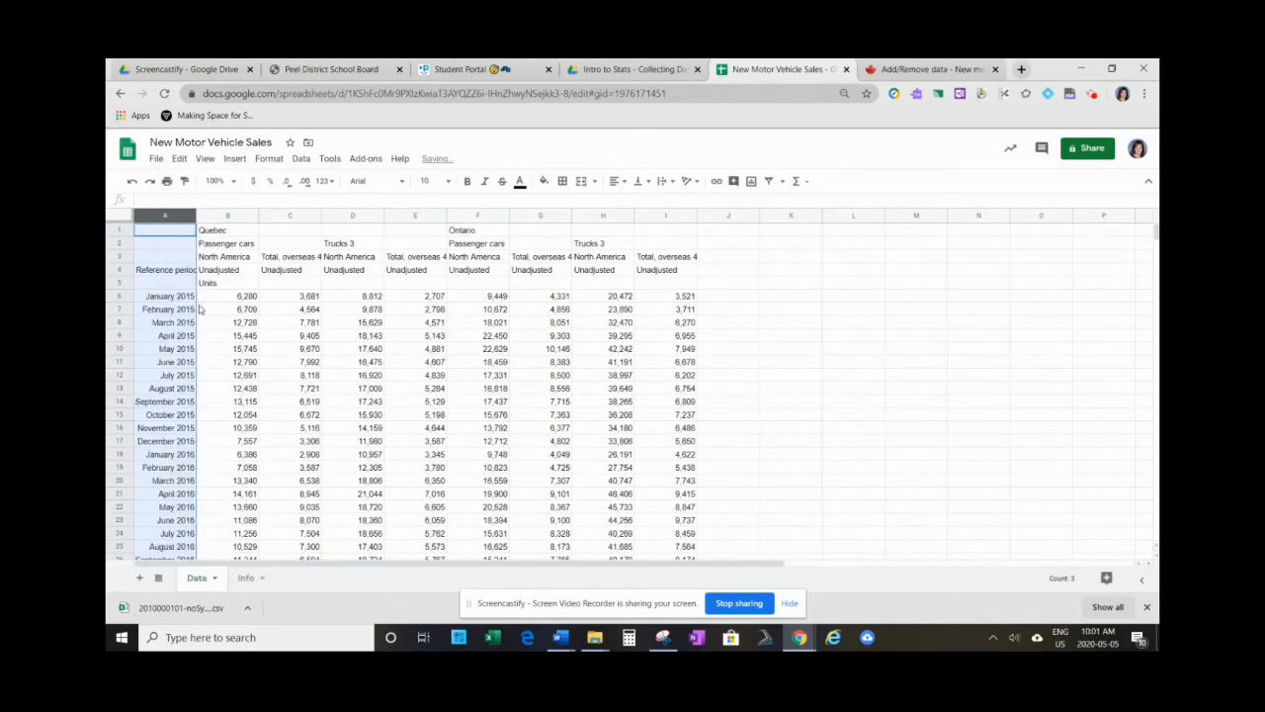
pyautogui.click(227, 272)
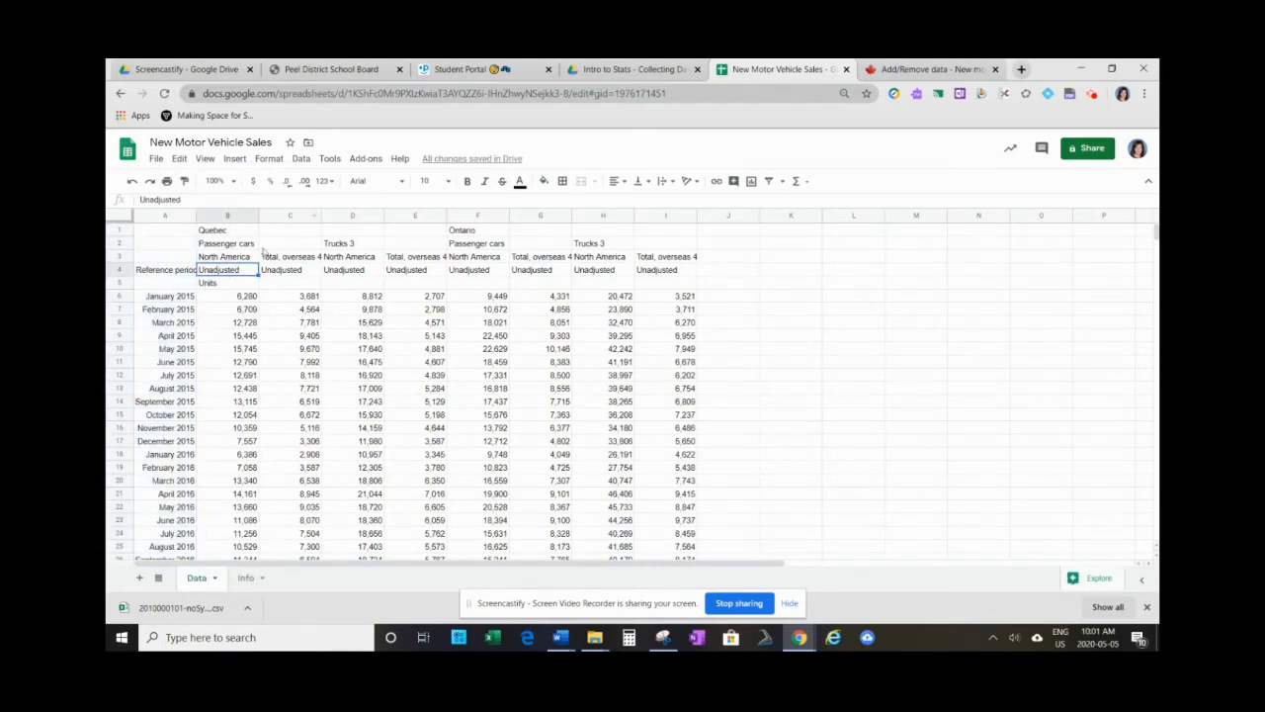
# - Review the stacked headings in B1:B4 and replace the Units label in B5 with Quebec Domestic Cars Sales
pyautogui.click(215, 232)
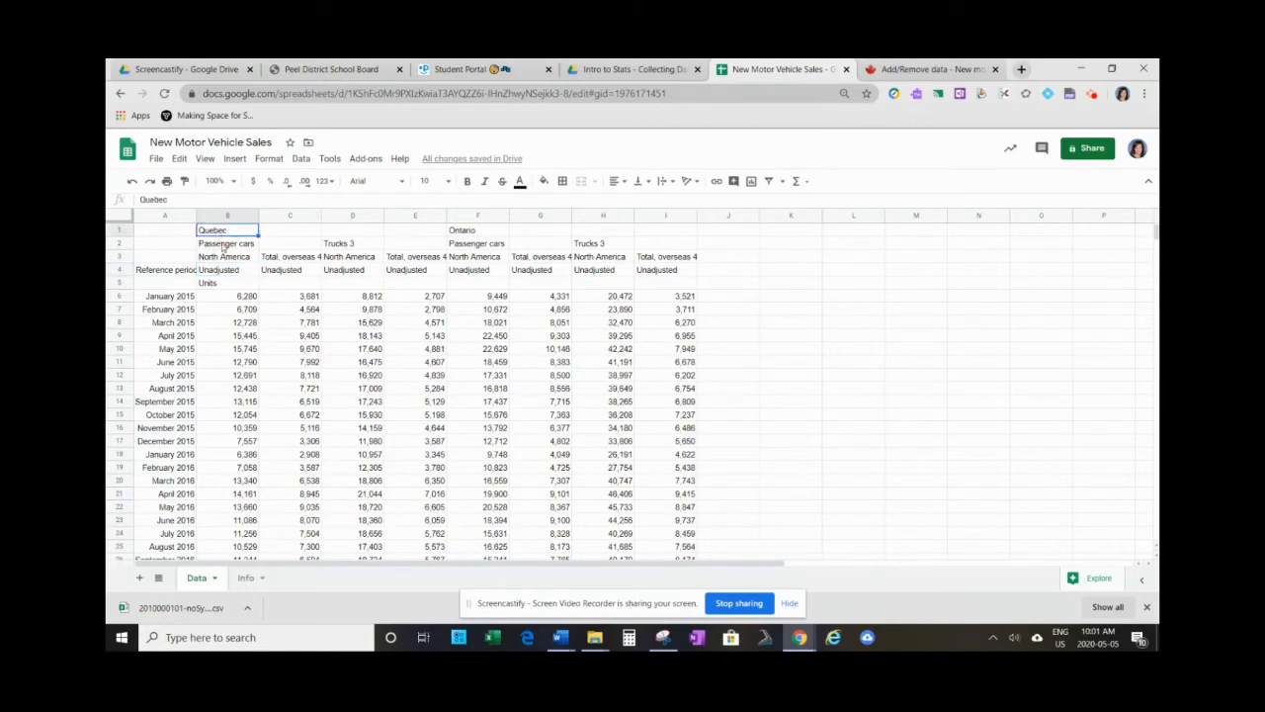
pyautogui.click(222, 244)
pyautogui.click(224, 257)
pyautogui.click(228, 269)
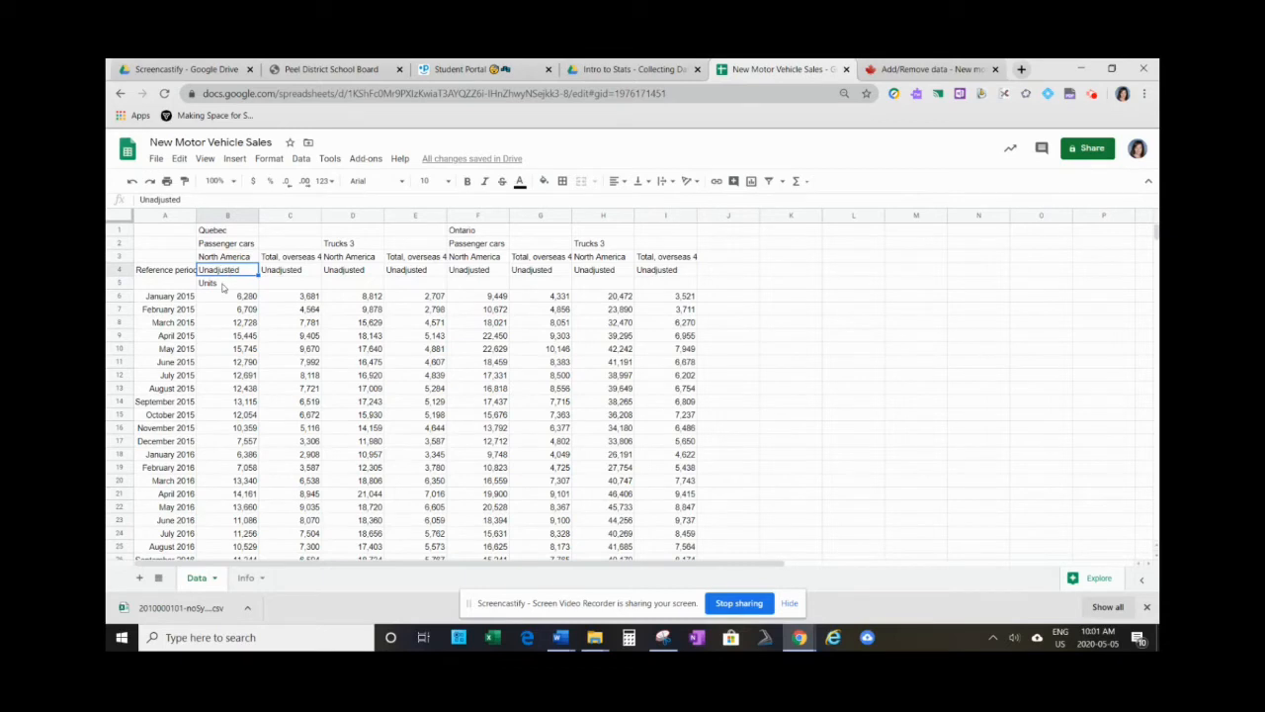
pyautogui.click(223, 285)
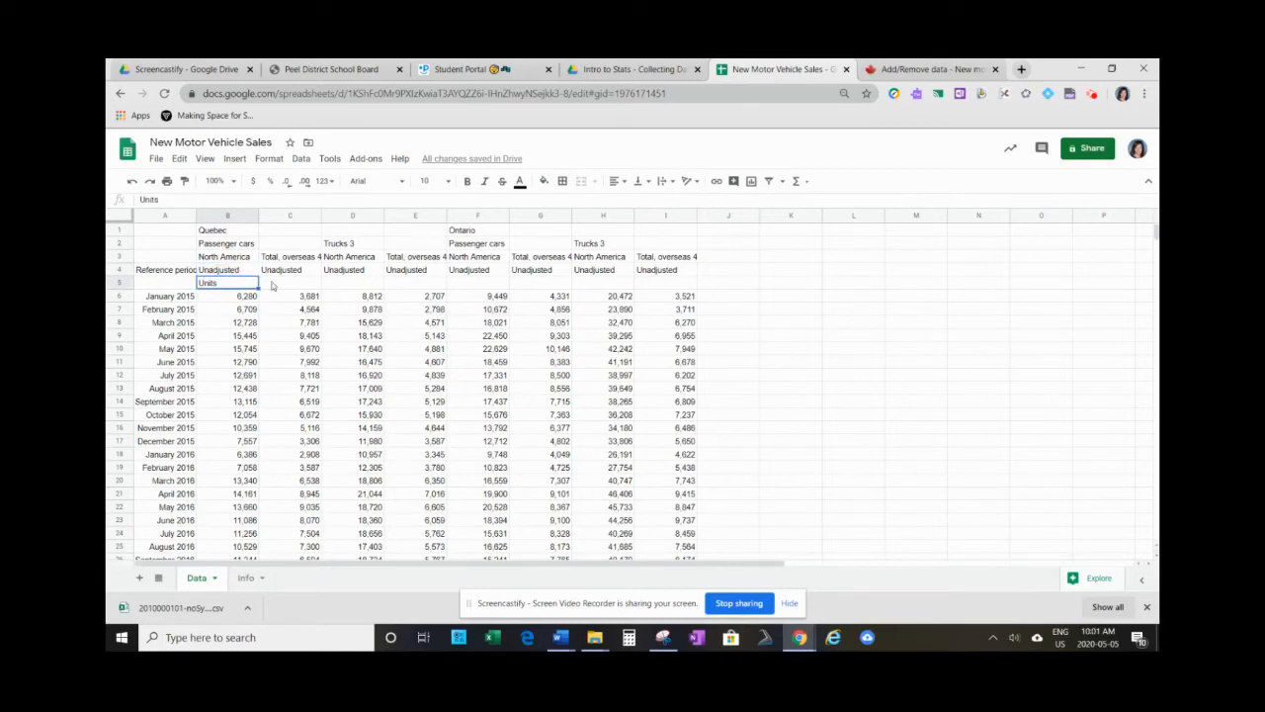
pyautogui.write('Quebec Cars')
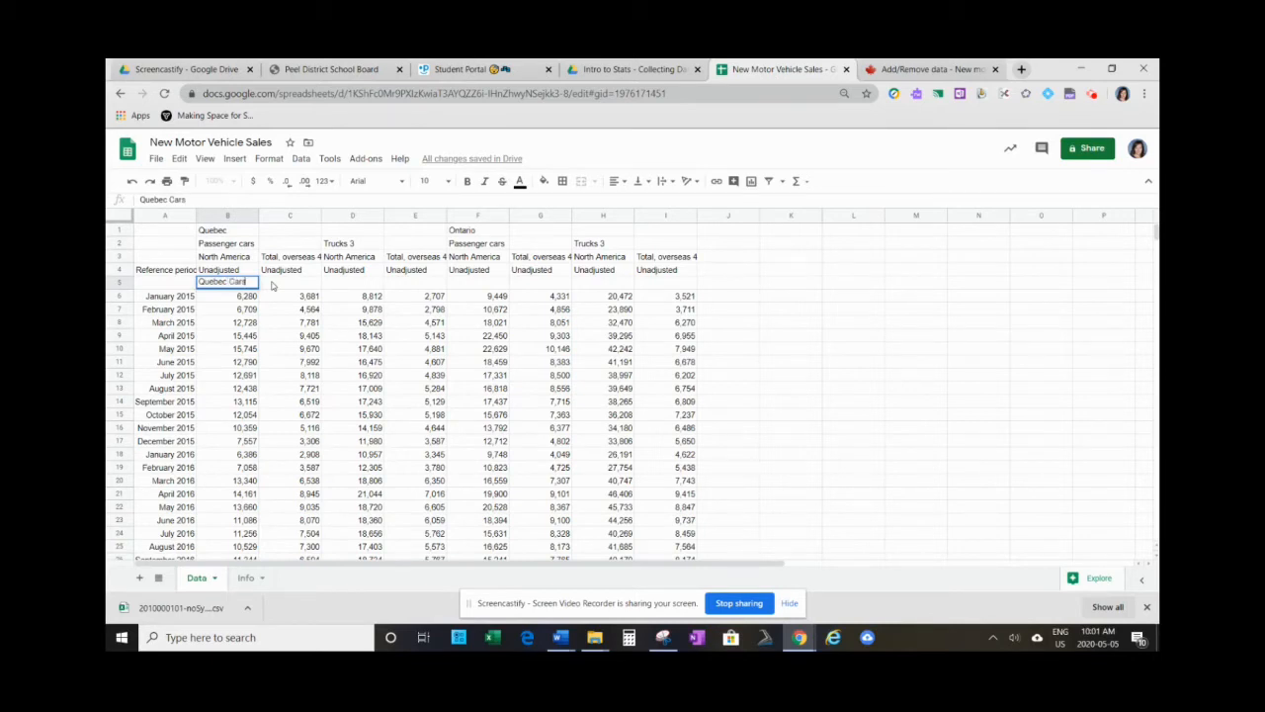
pyautogui.write('Sales')
pyautogui.click(229, 281)
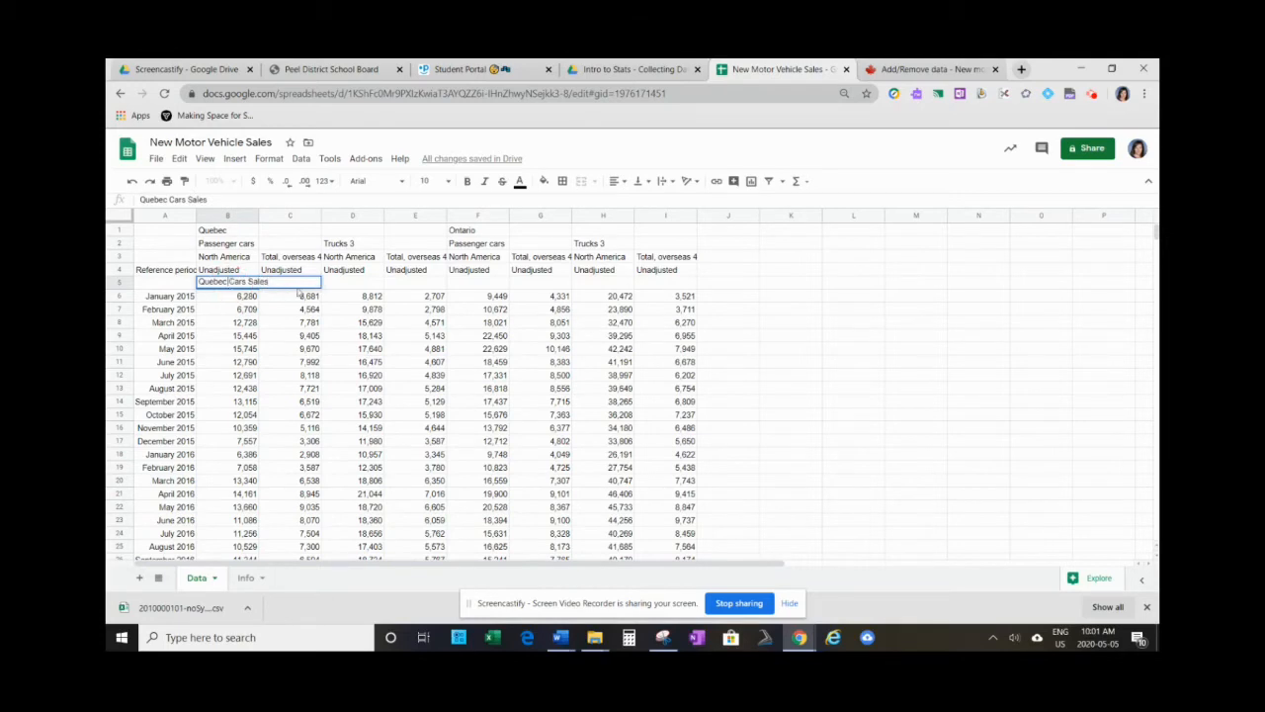
pyautogui.write('O')
pyautogui.write('omestic')
pyautogui.click(296, 309)
# - Adjust column B's width slightly and wrap the heading text in B5 within its cell
pyautogui.click(236, 286)
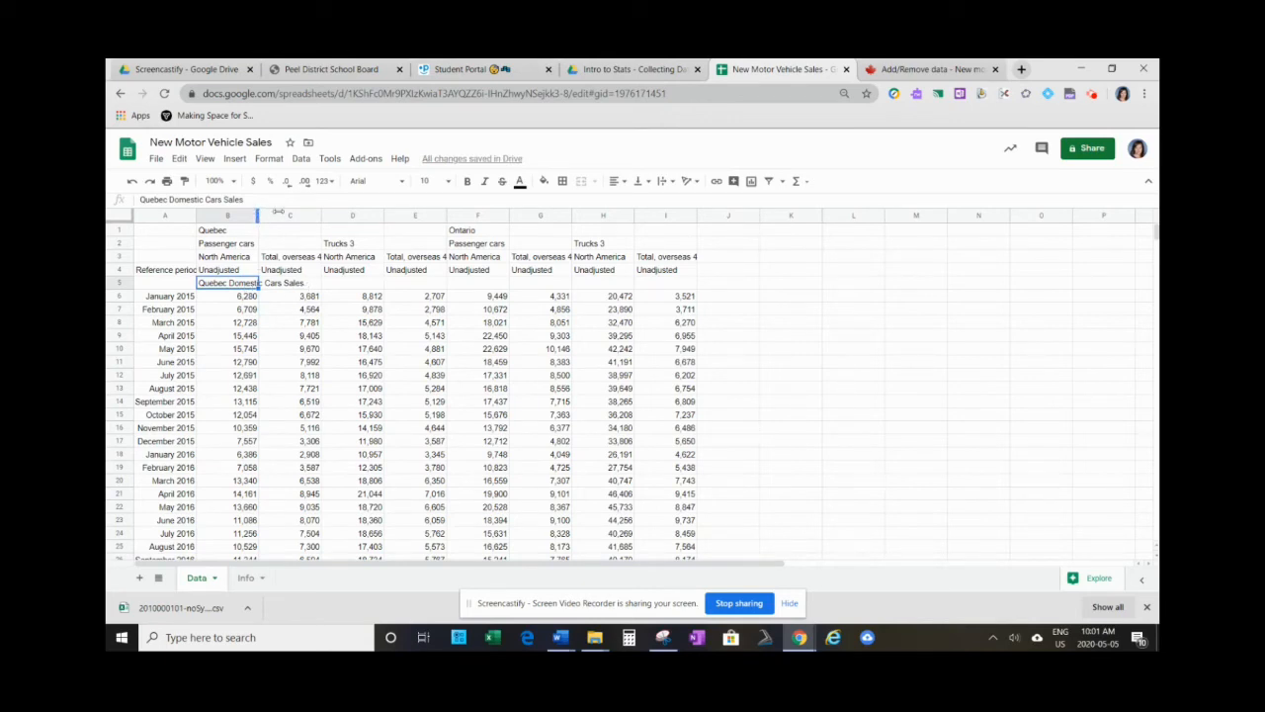
pyautogui.moveTo(278, 212); pyautogui.dragTo(261, 215)
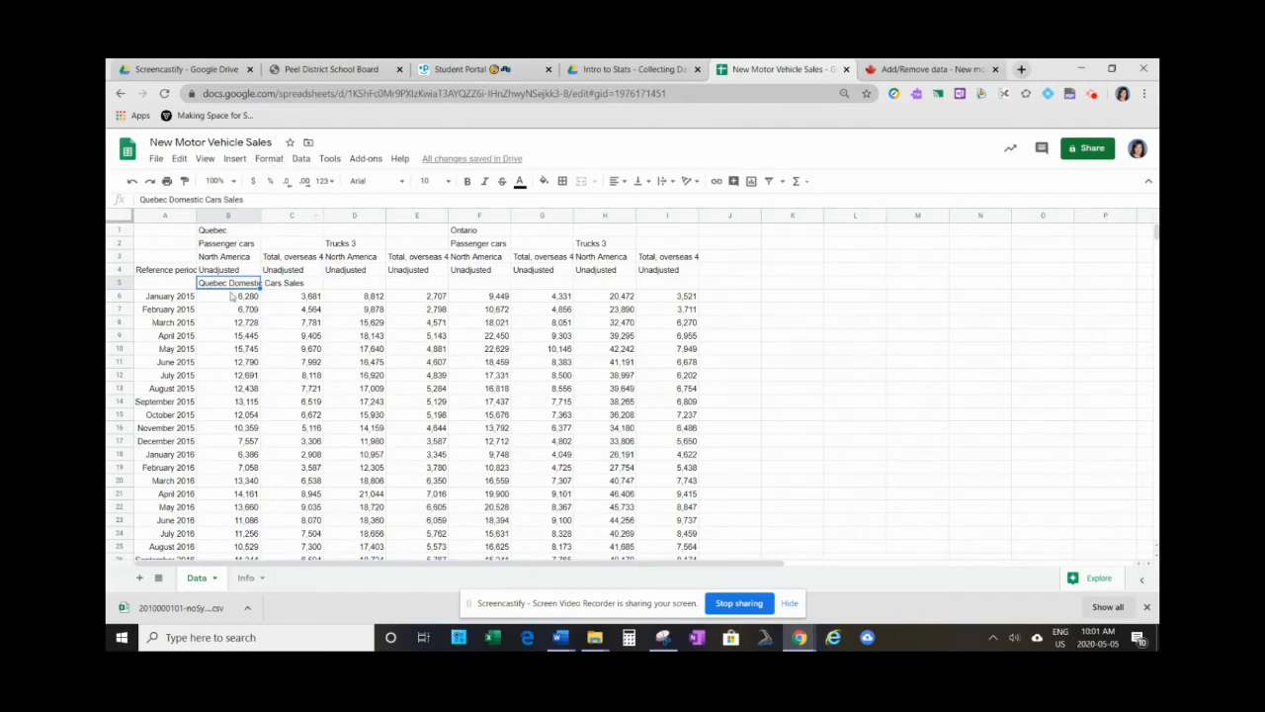
pyautogui.click(270, 160)
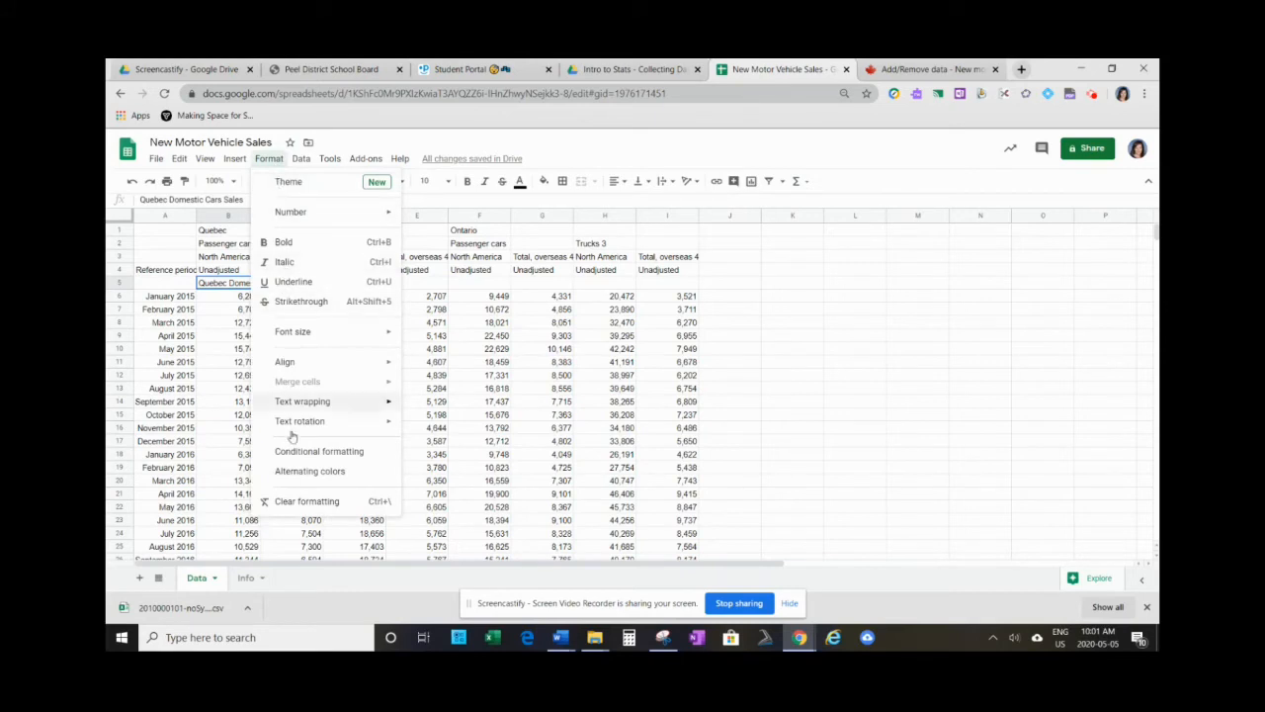
pyautogui.moveTo(300, 408)
pyautogui.click(435, 425)
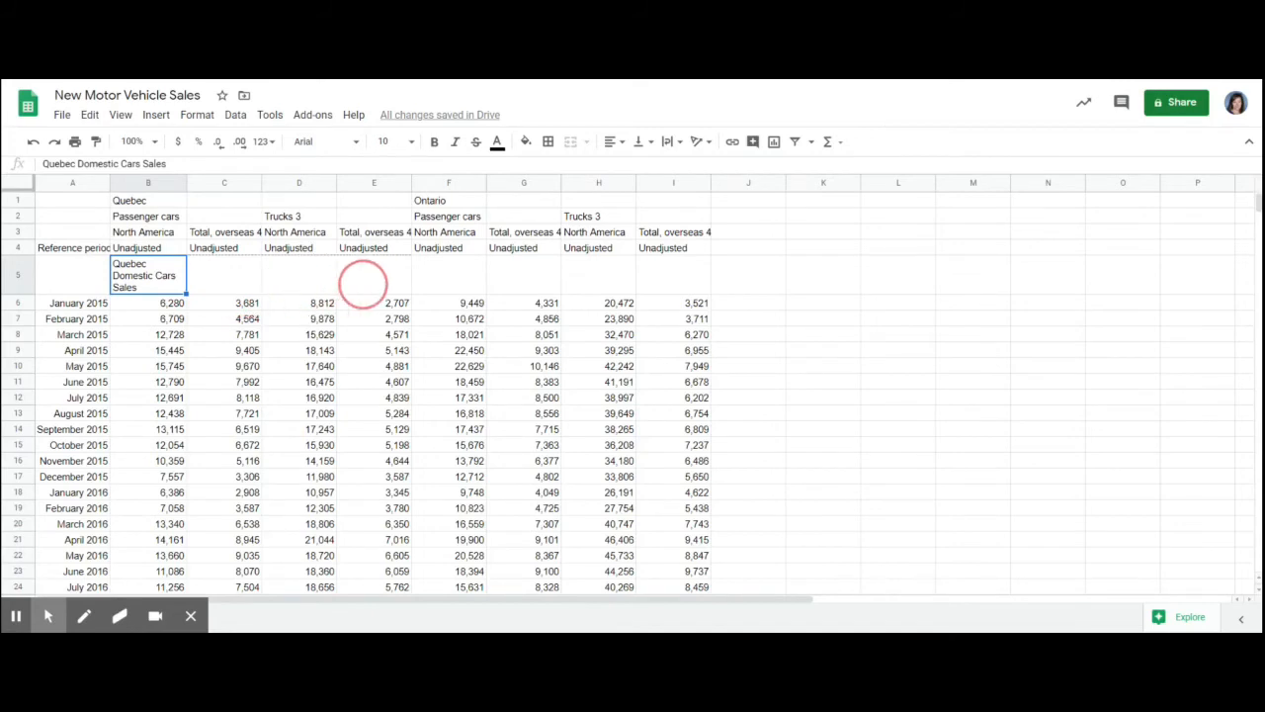
# - Fill the B5 heading across C5:E5 and change C5 to Quebec non-Domestic Cars Sales
pyautogui.moveTo(186, 294); pyautogui.dragTo(363, 285)
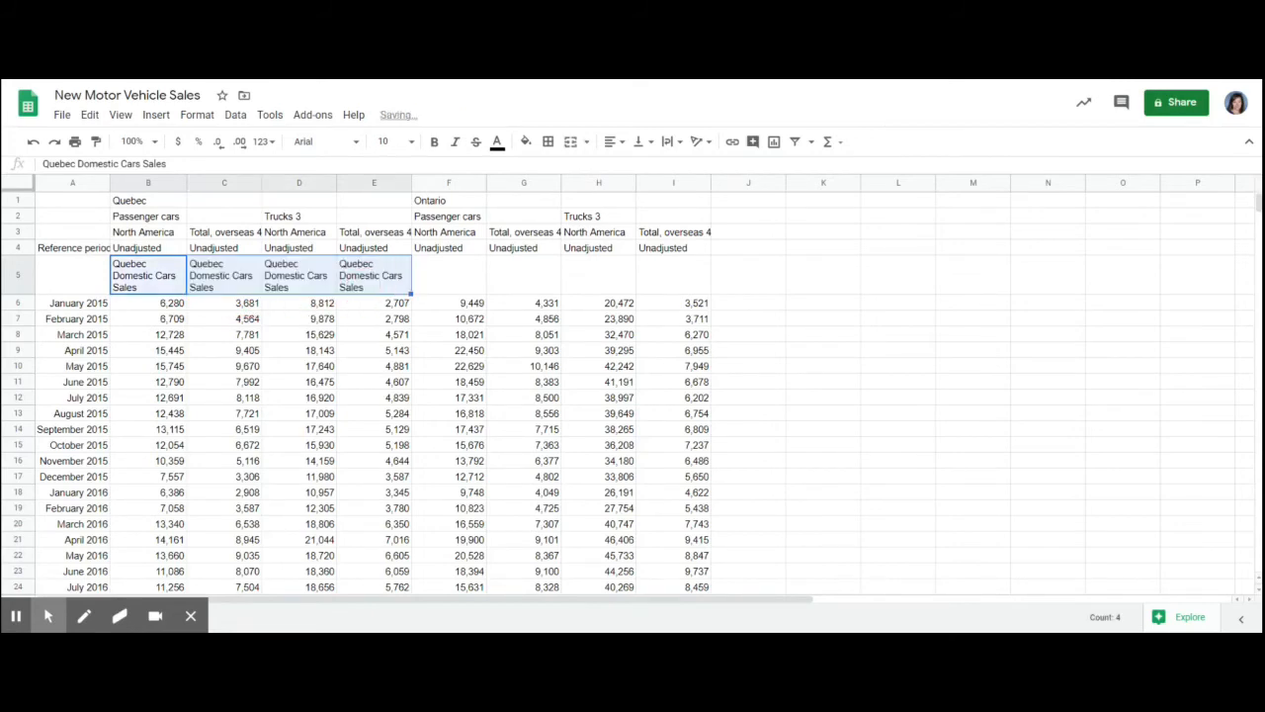
pyautogui.click(215, 283)
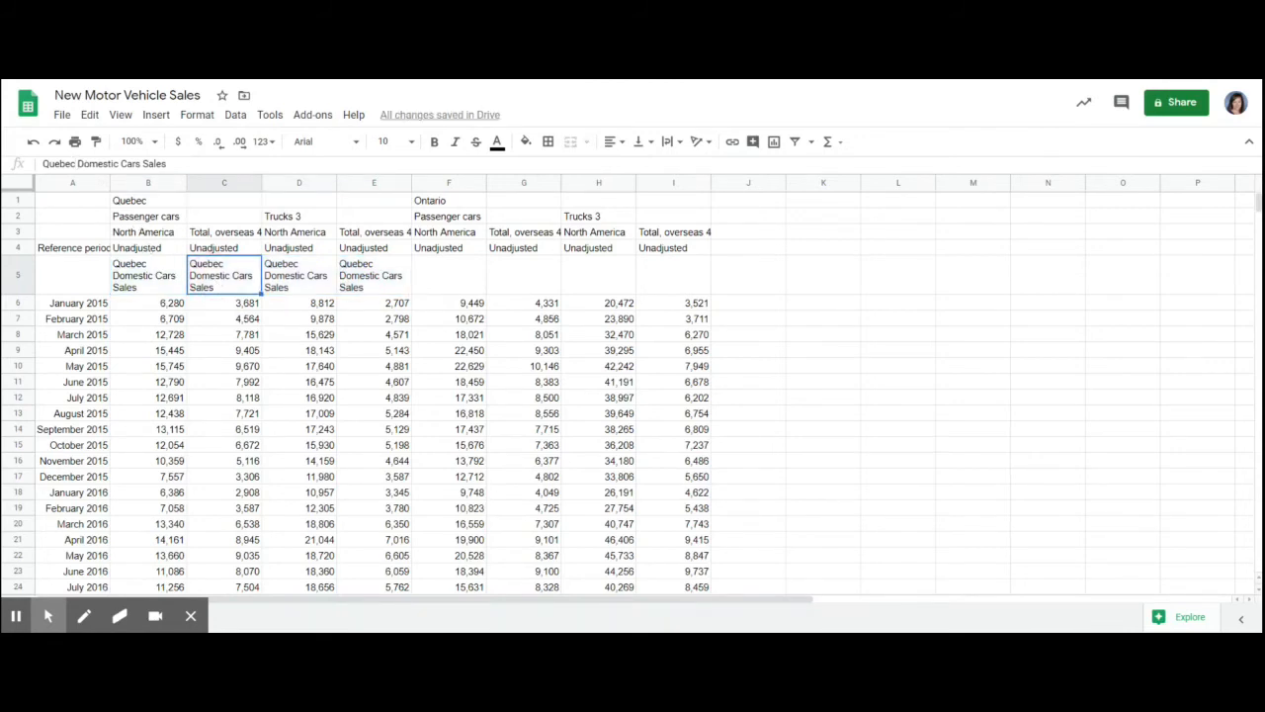
pyautogui.click(75, 163)
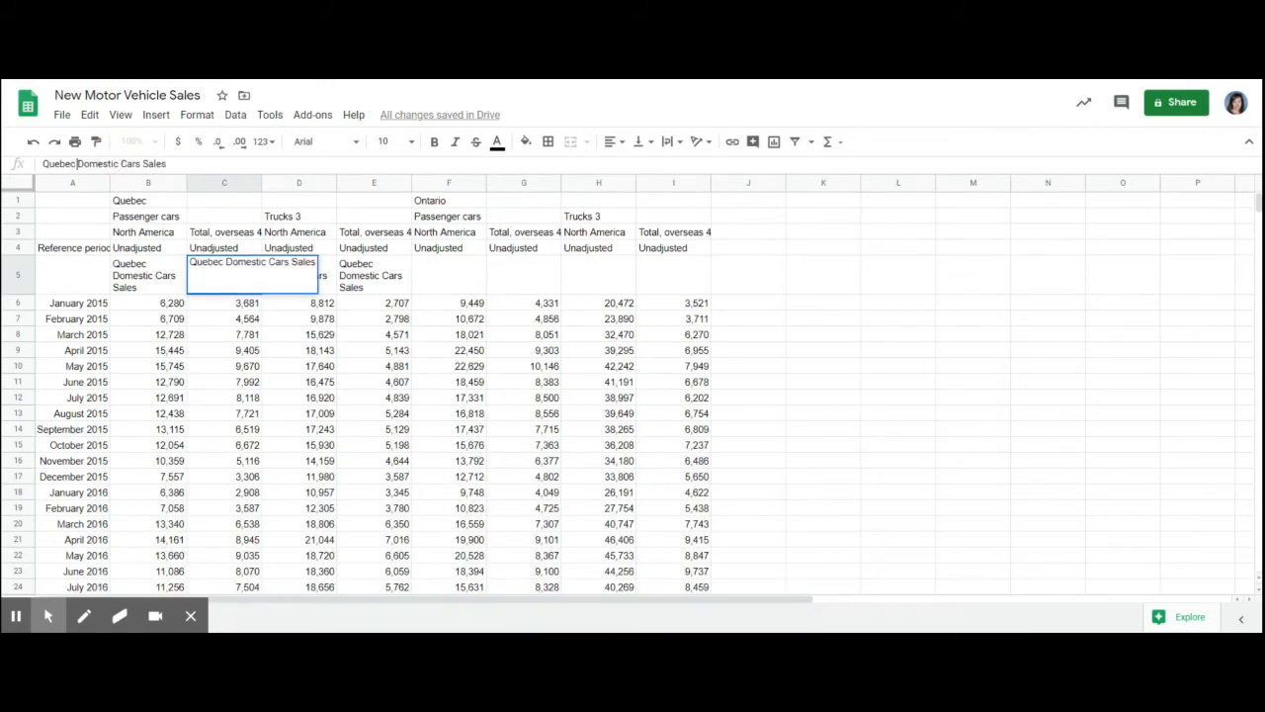
pyautogui.write('non-')
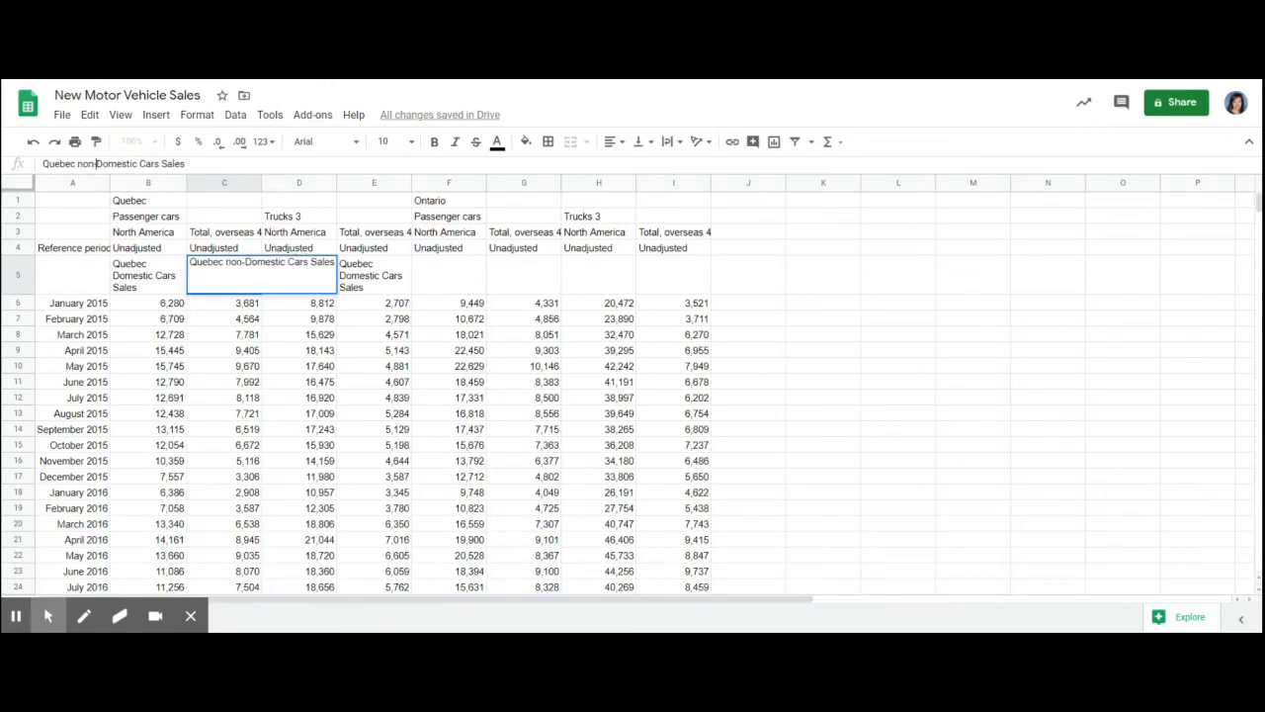
pyautogui.press('Return')
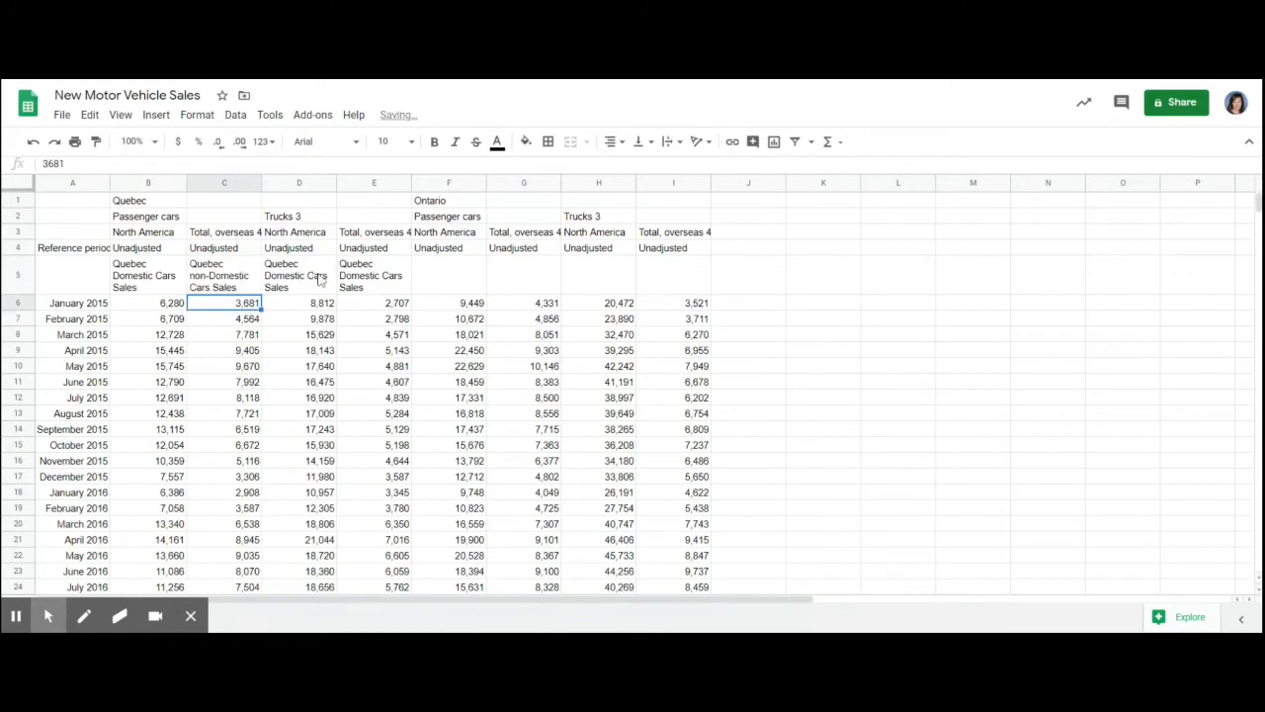
# - Change the heading in D5 to Quebec Domestic Truck Sales
pyautogui.click(301, 286)
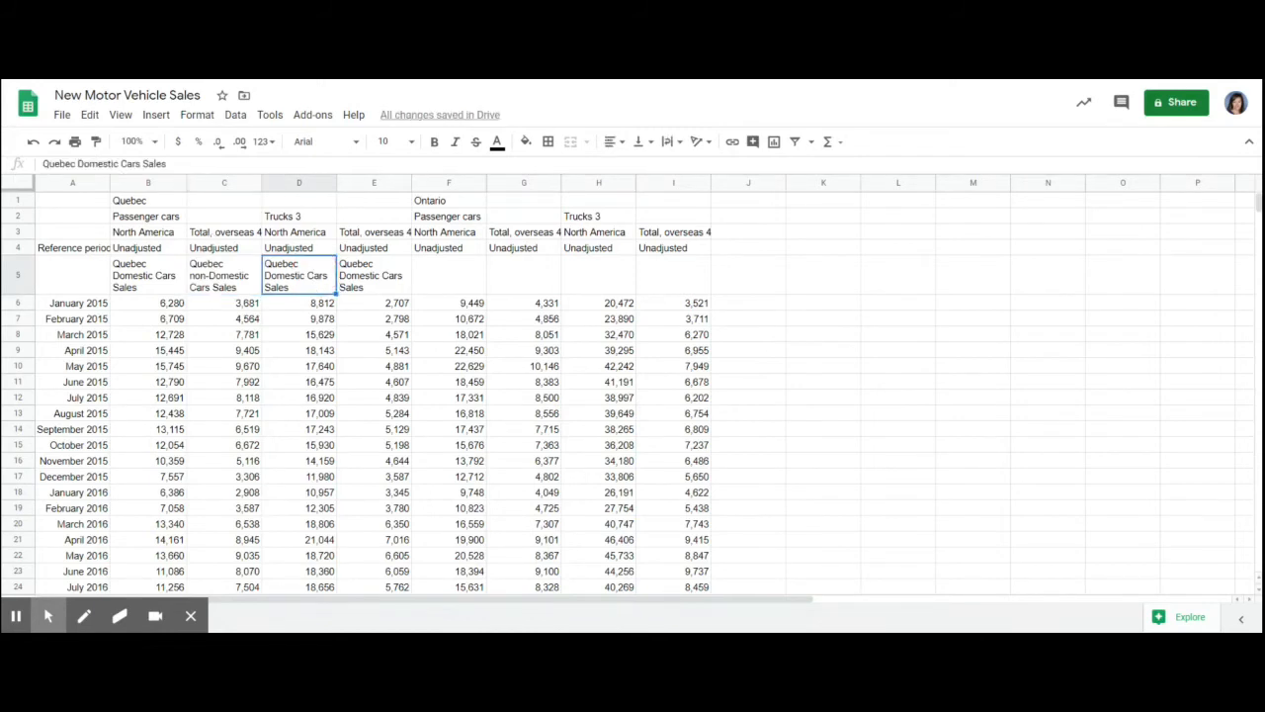
pyautogui.click(141, 163)
pyautogui.press('BackSpace')
pyautogui.press('BackSpace')
pyautogui.press('BackSpace')
pyautogui.press('BackSpace')
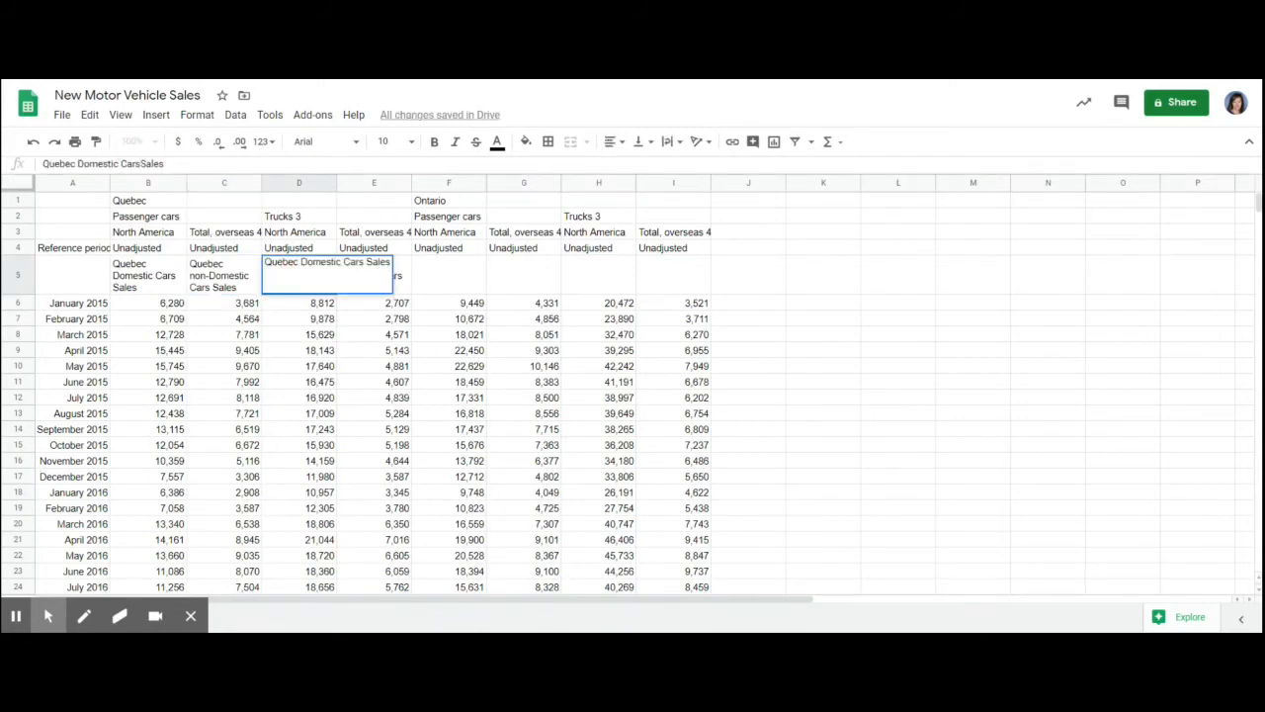
pyautogui.press('BackSpace')
pyautogui.write('Truc')
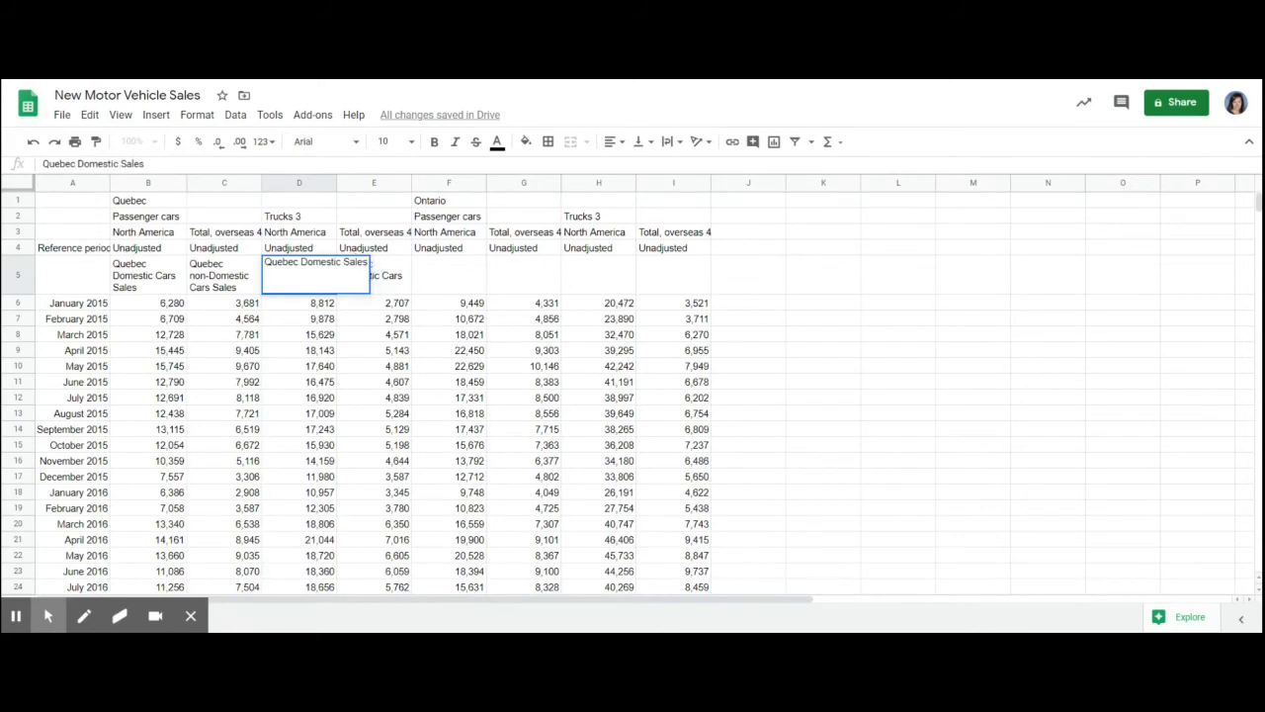
pyautogui.write('k')
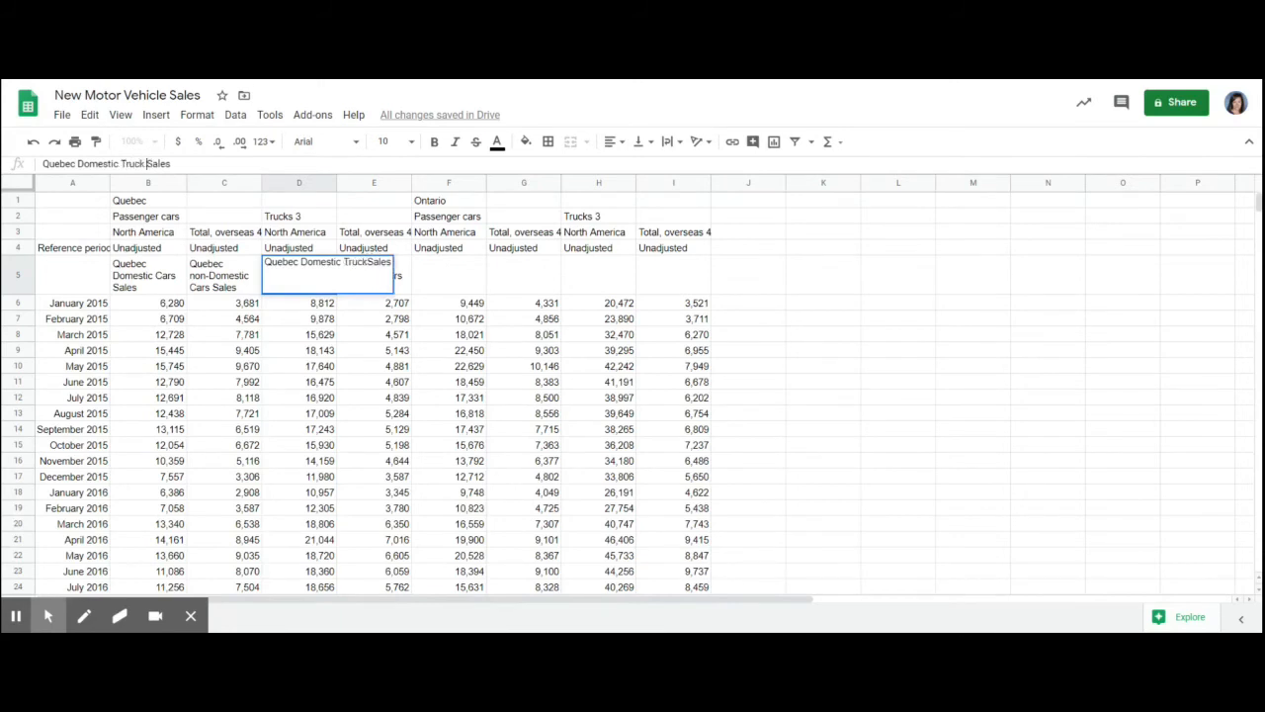
pyautogui.click(398, 286)
# - Change the heading in E5 to Quebec non-Domestic Truck Sales
pyautogui.click(401, 288)
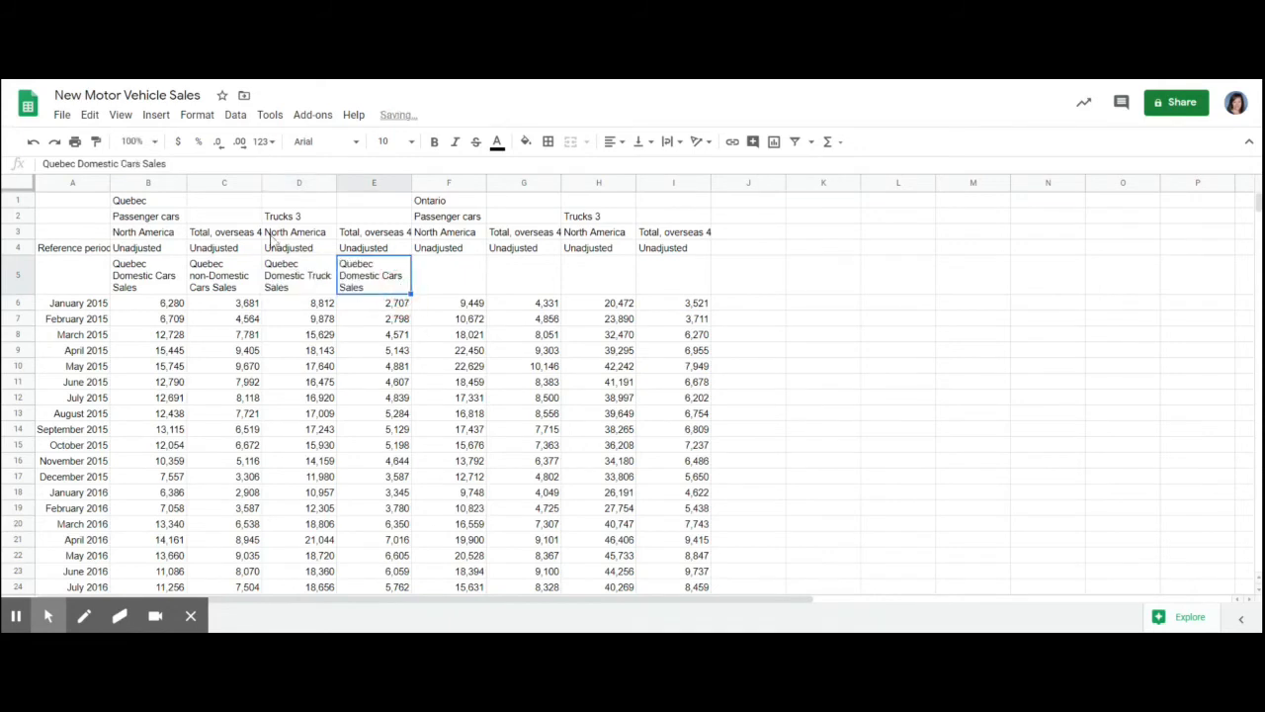
pyautogui.click(77, 164)
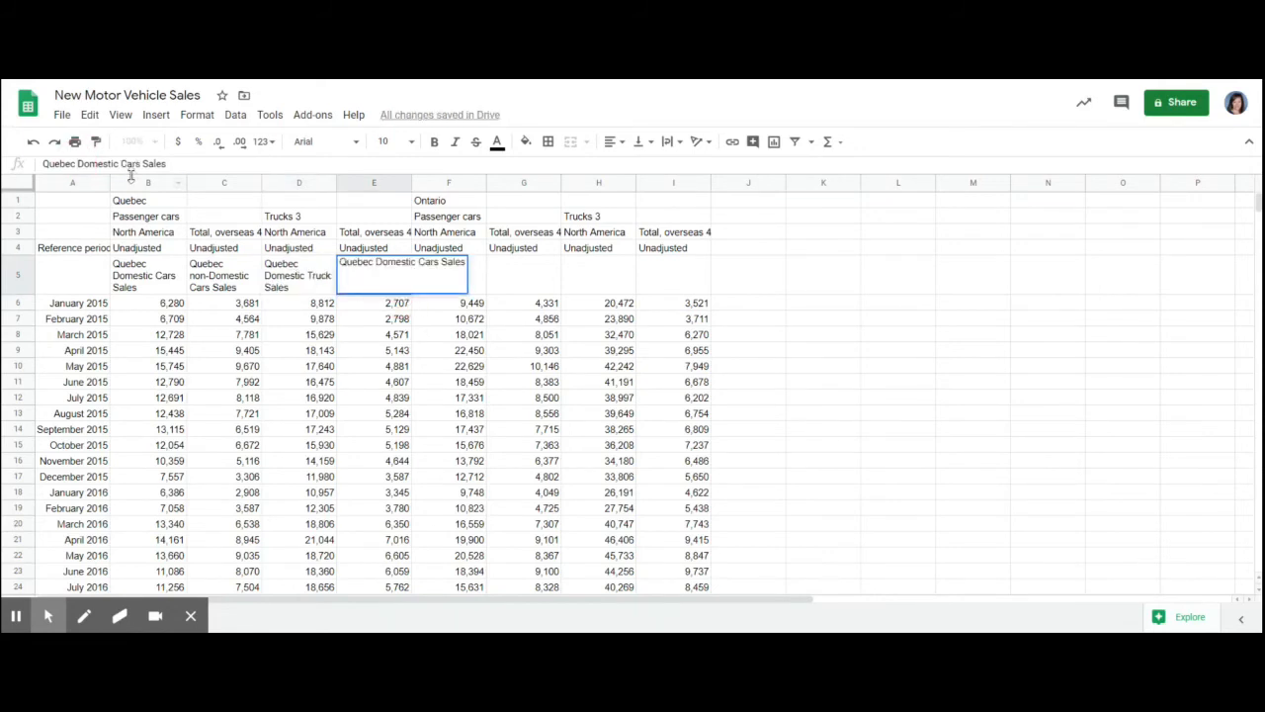
pyautogui.write('non-Domestic C')
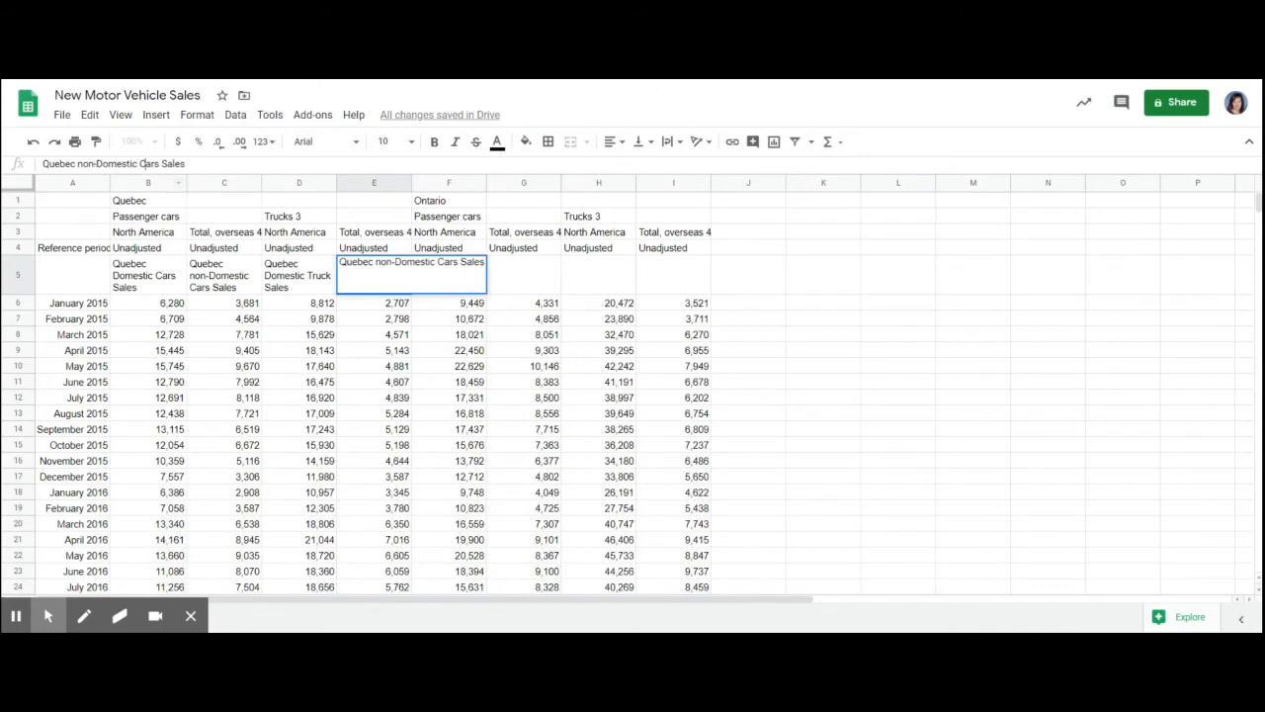
pyautogui.write('TRucks')
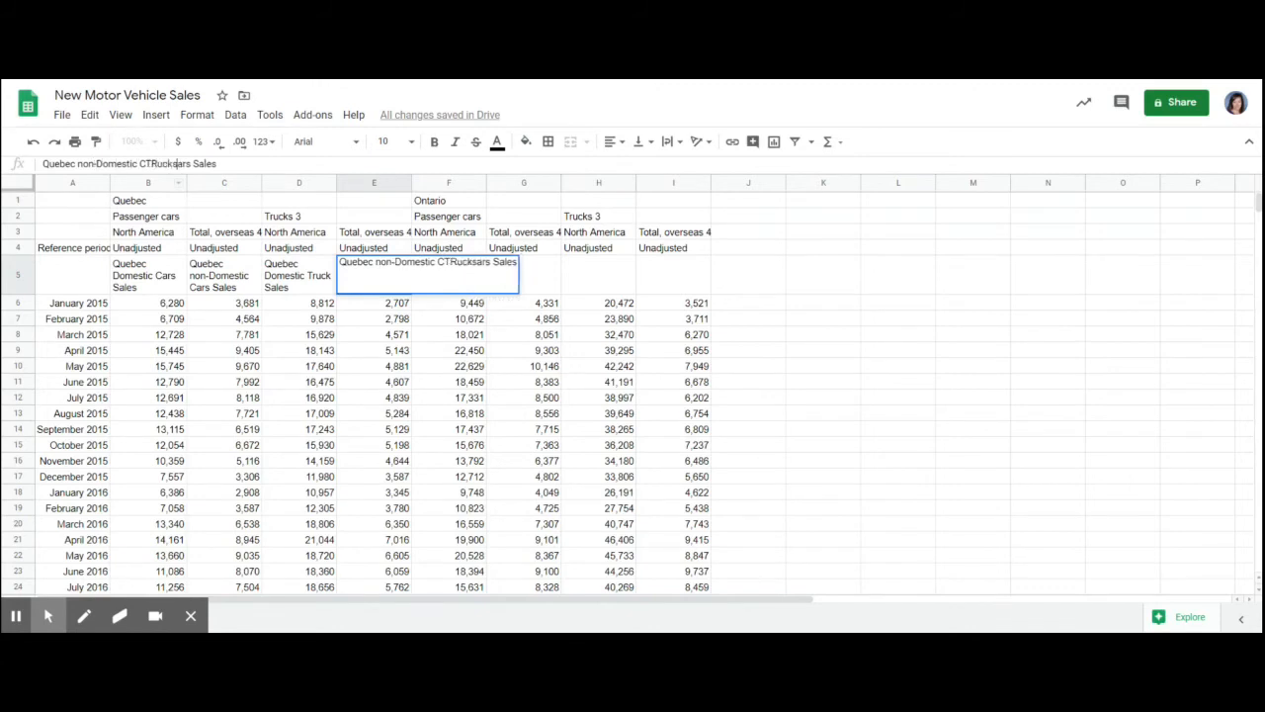
pyautogui.press('Delete')
pyautogui.press('Delete')
pyautogui.press('Delete')
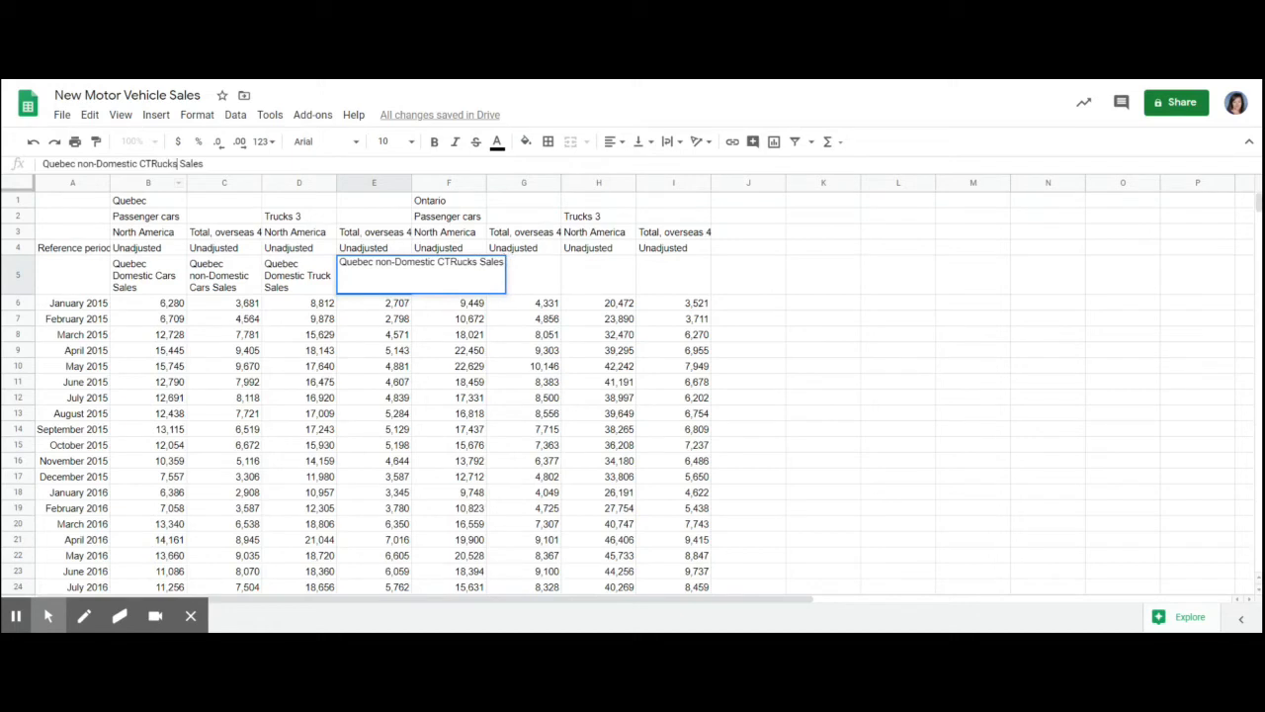
pyautogui.write('r')
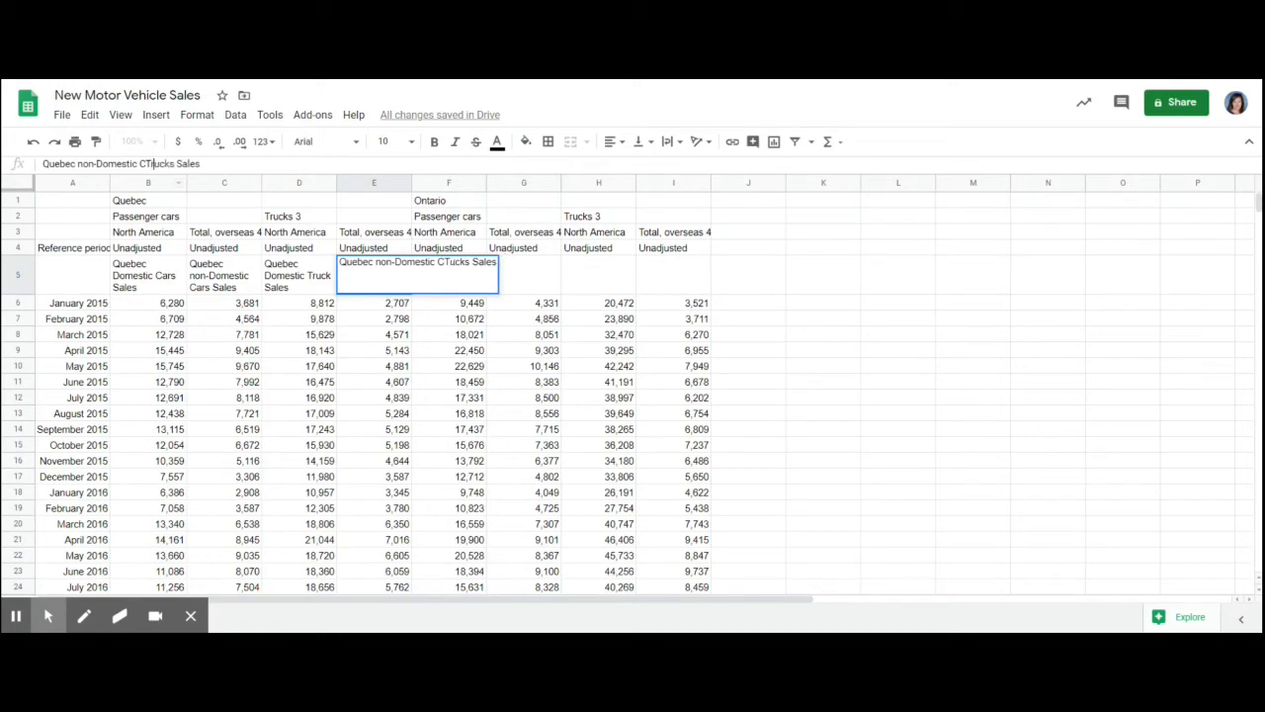
pyautogui.press('BackSpace')
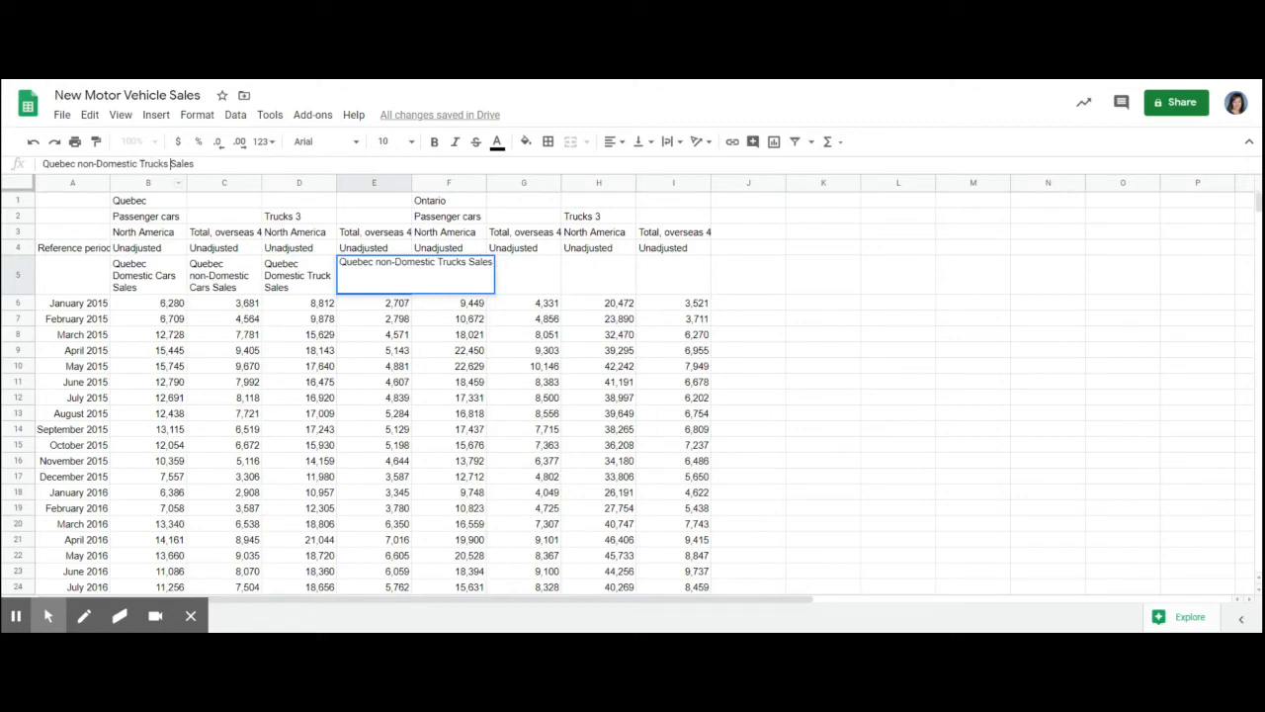
pyautogui.press('BackSpace')
# - Correct the car headings to singular: Quebec Domestic Car Sales in B5 and Quebec non-Domestic Car Sales in C5
pyautogui.click(158, 284)
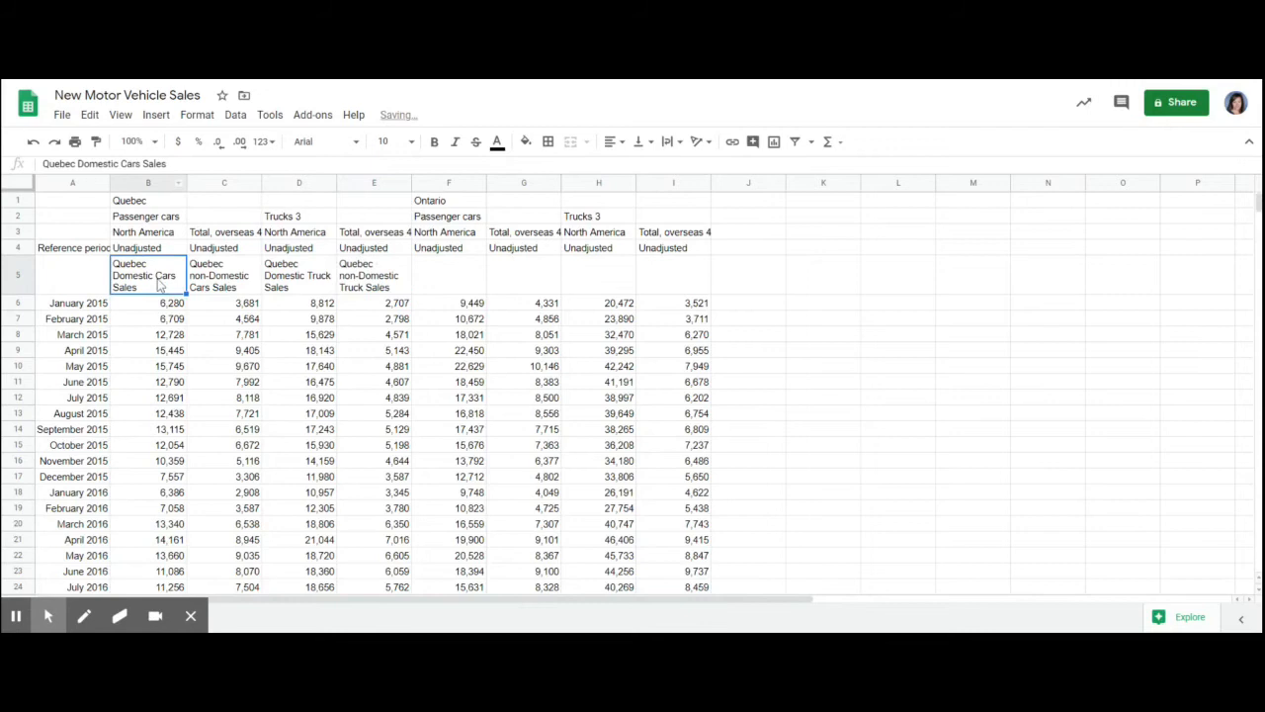
pyautogui.click(142, 163)
pyautogui.press('BackSpace')
pyautogui.click(234, 275)
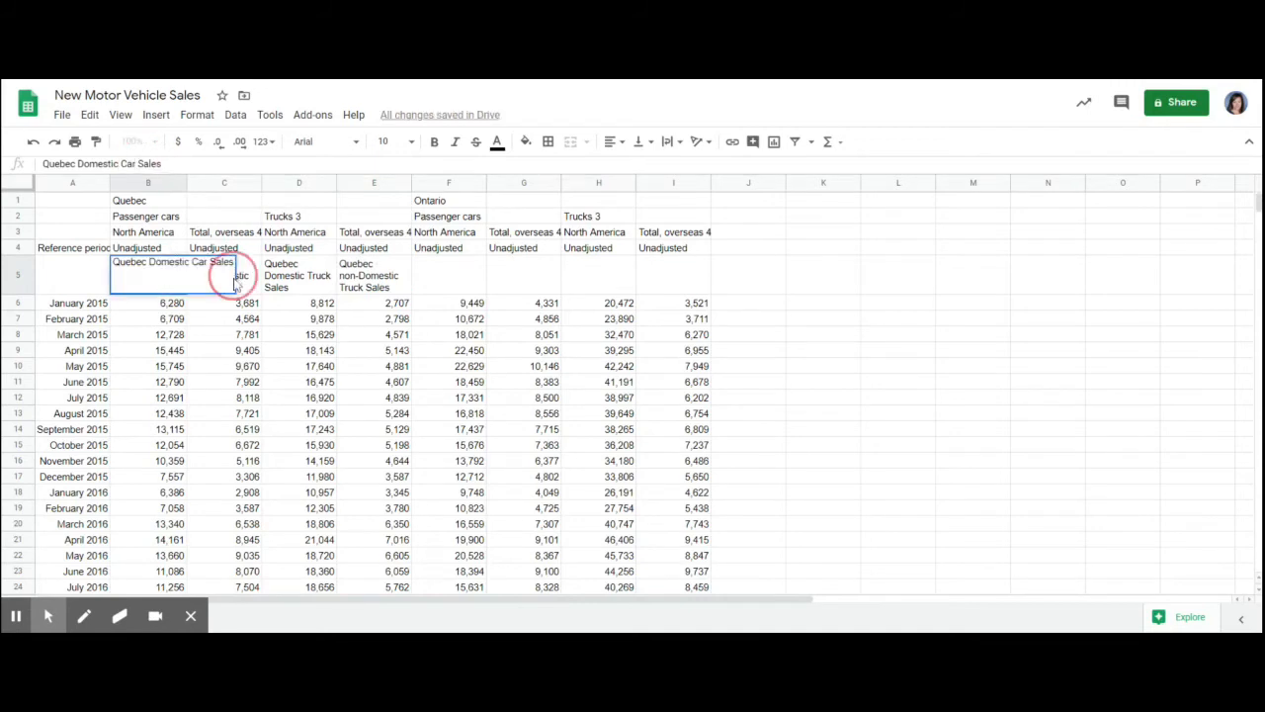
pyautogui.click(248, 284)
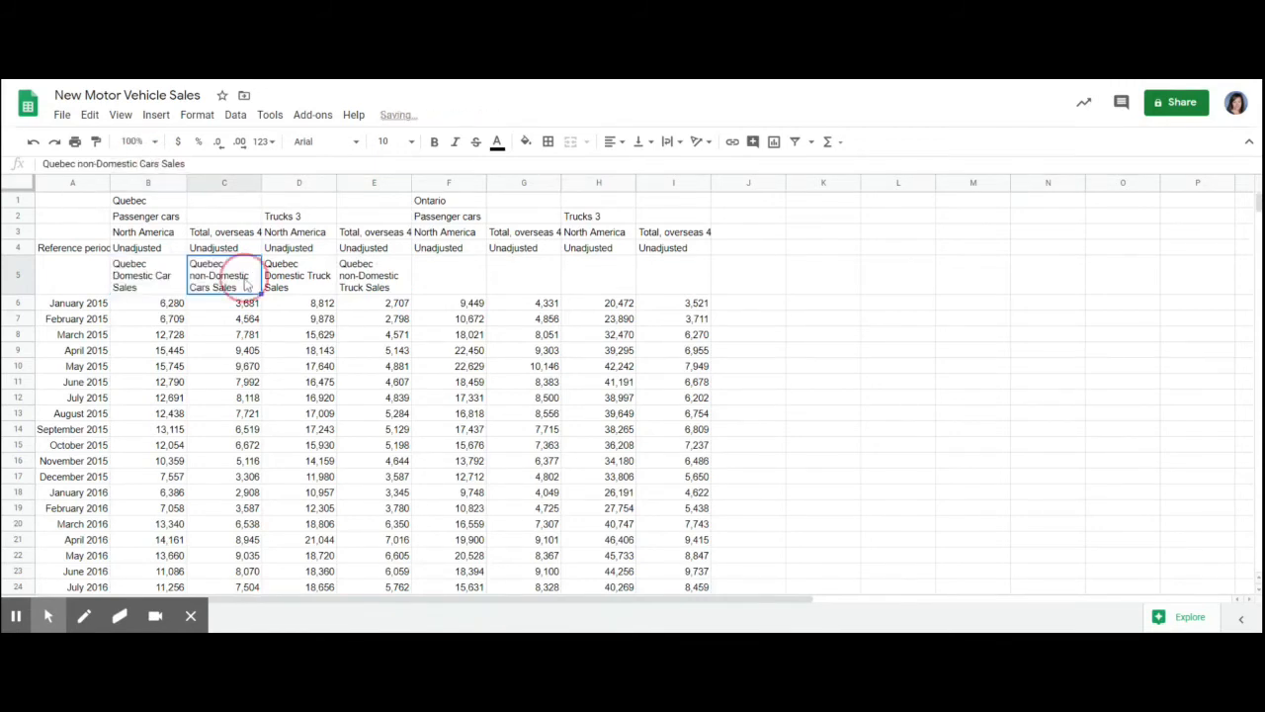
pyautogui.click(157, 163)
pyautogui.press('BackSpace')
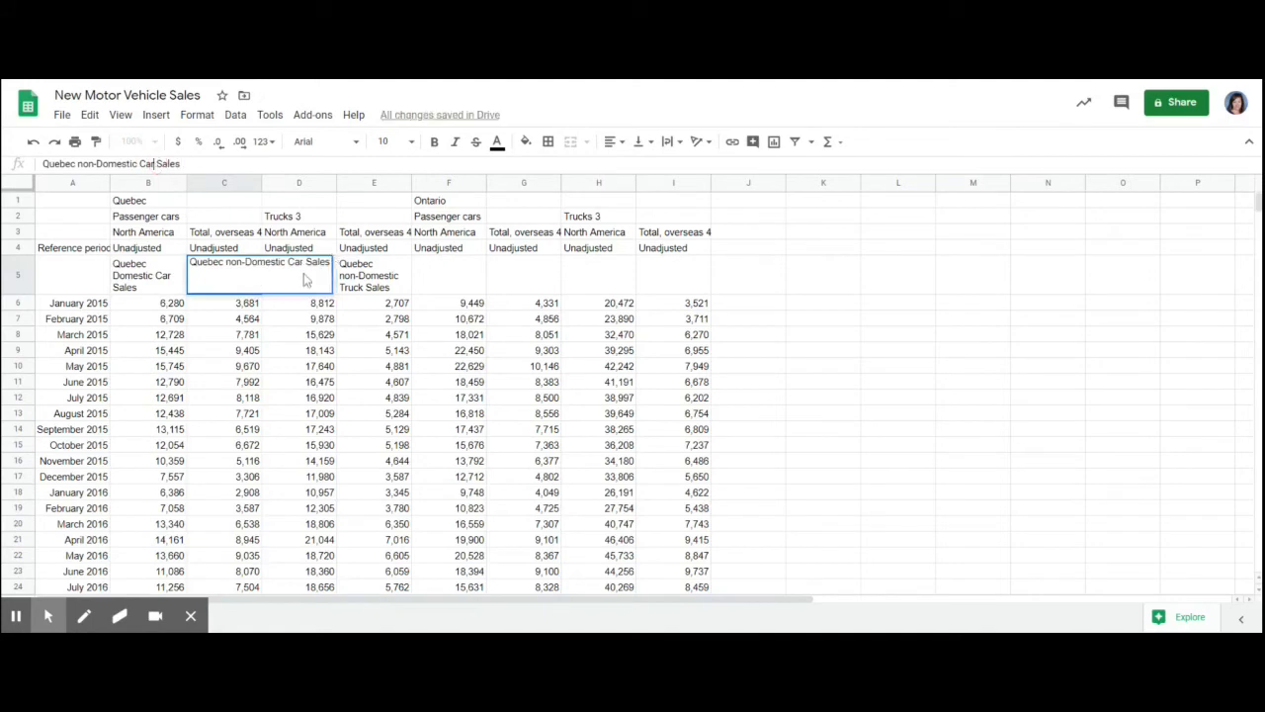
pyautogui.click(358, 289)
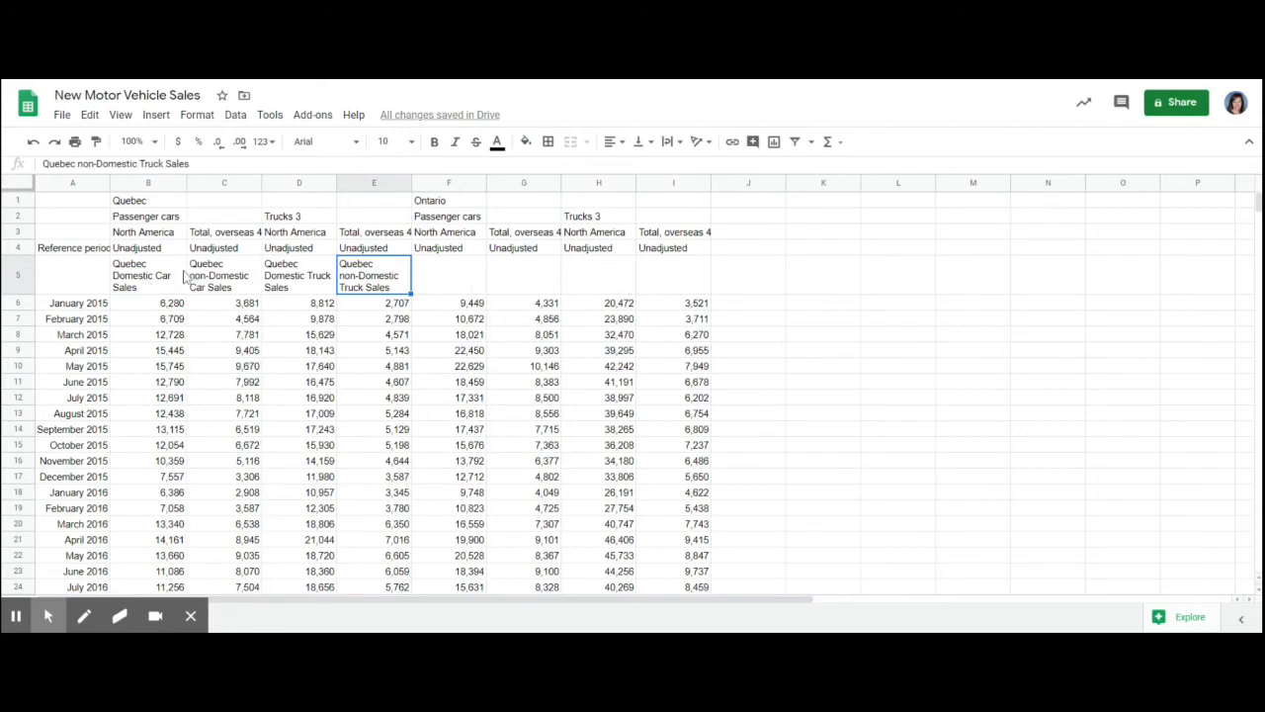
# - Copy the four Quebec headings in B5:E5 to the Ontario columns, F5:I5
pyautogui.click(143, 279)
pyautogui.moveTo(244, 279); pyautogui.dragTo(356, 280)
pyautogui.hotkey('ctrl', 'c')
pyautogui.click(445, 286)
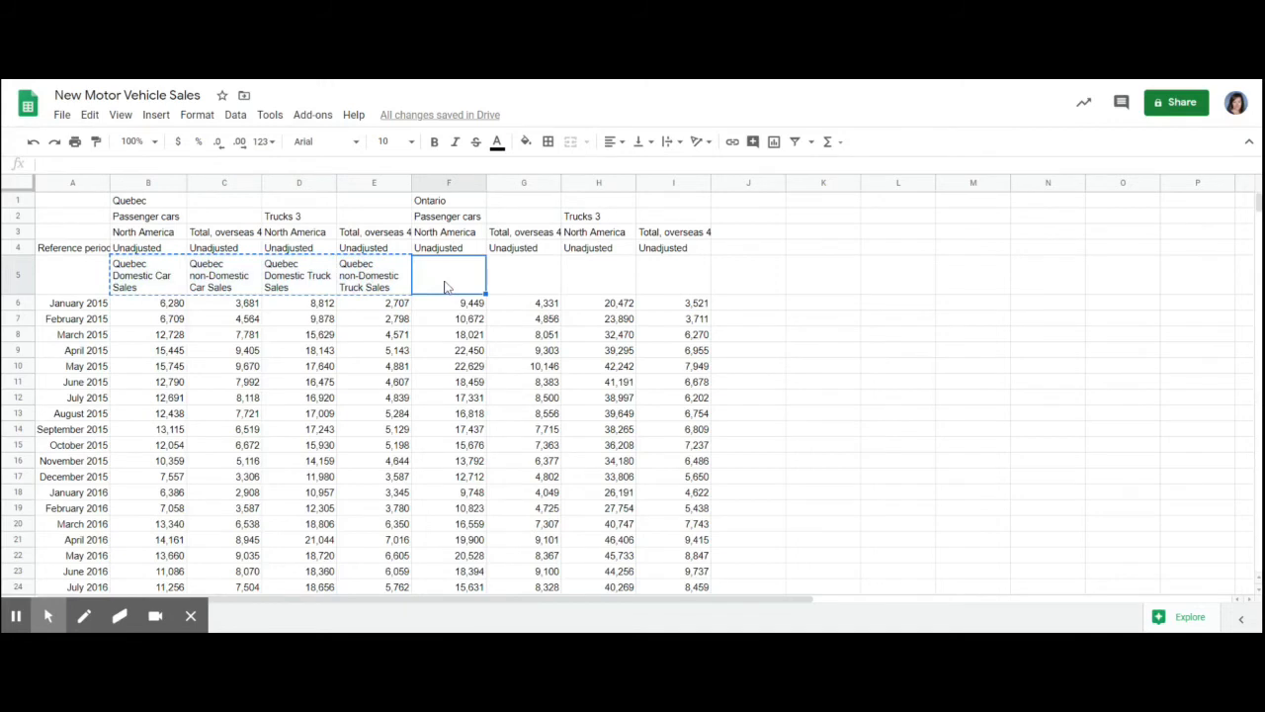
pyautogui.hotkey('ctrl', 'v')
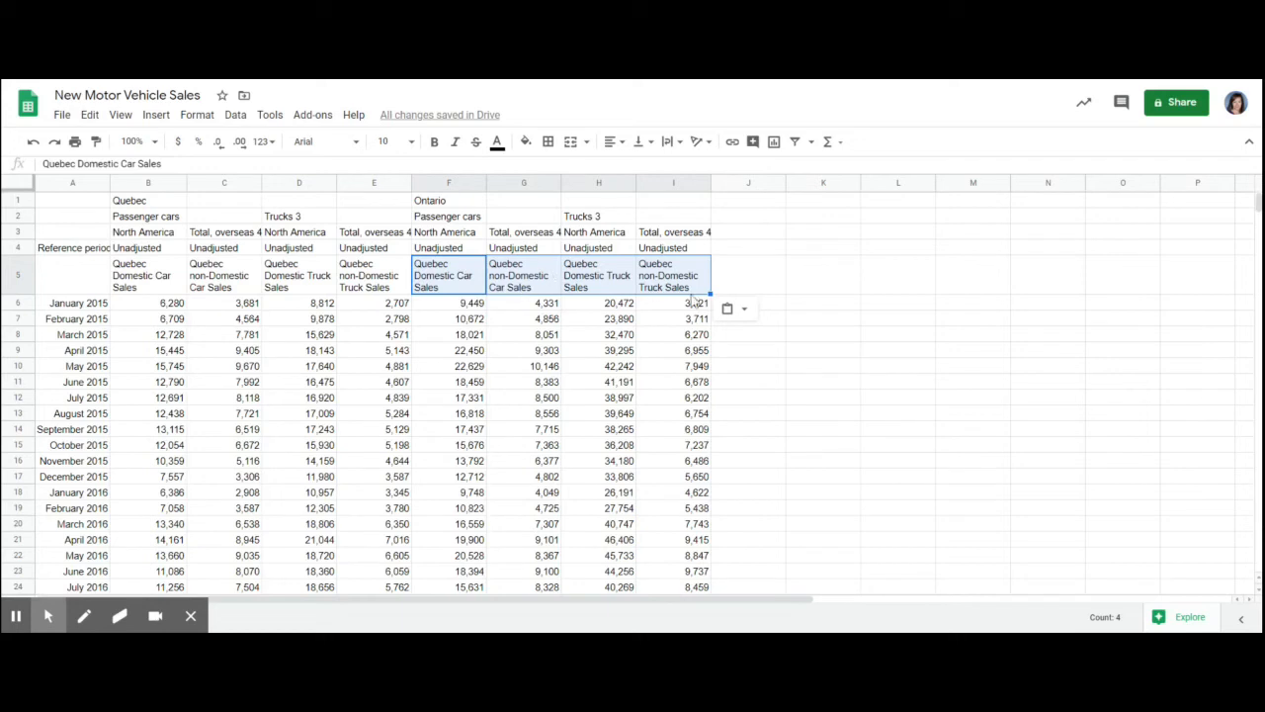
# - Use Find and replace on F5:I5 to replace every Quebec with Ontario
pyautogui.click(90, 114)
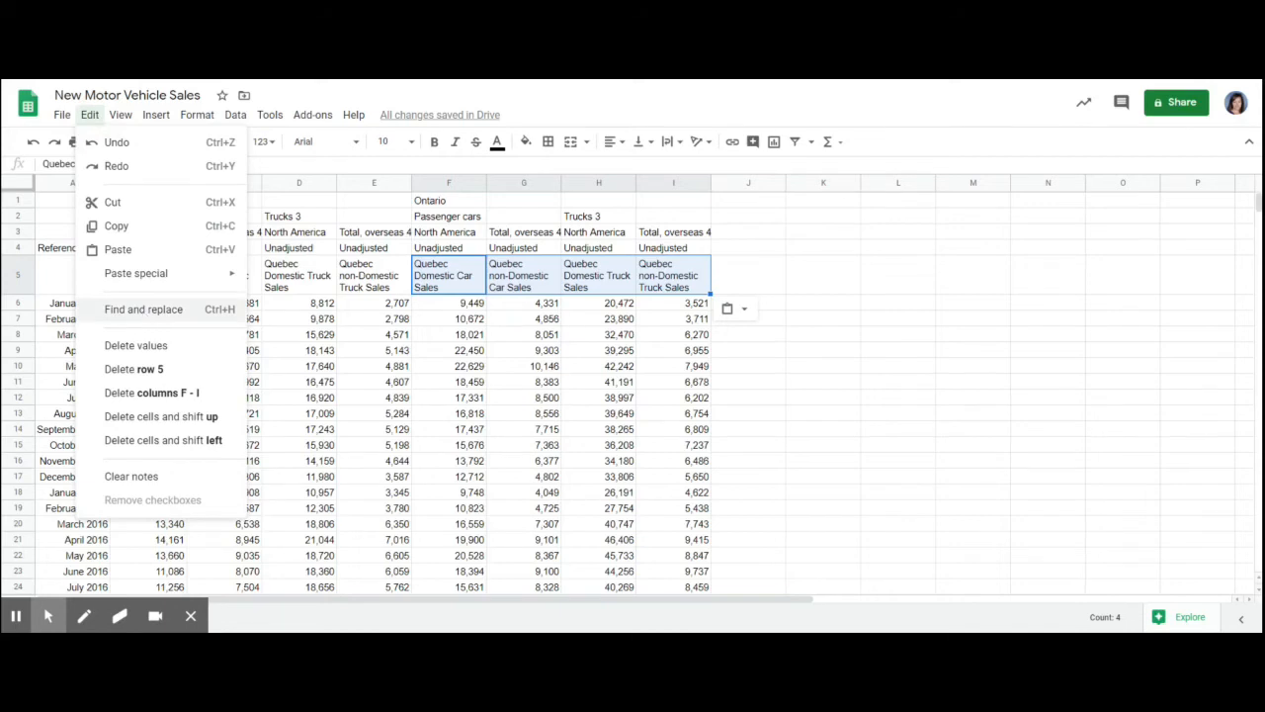
pyautogui.click(143, 309)
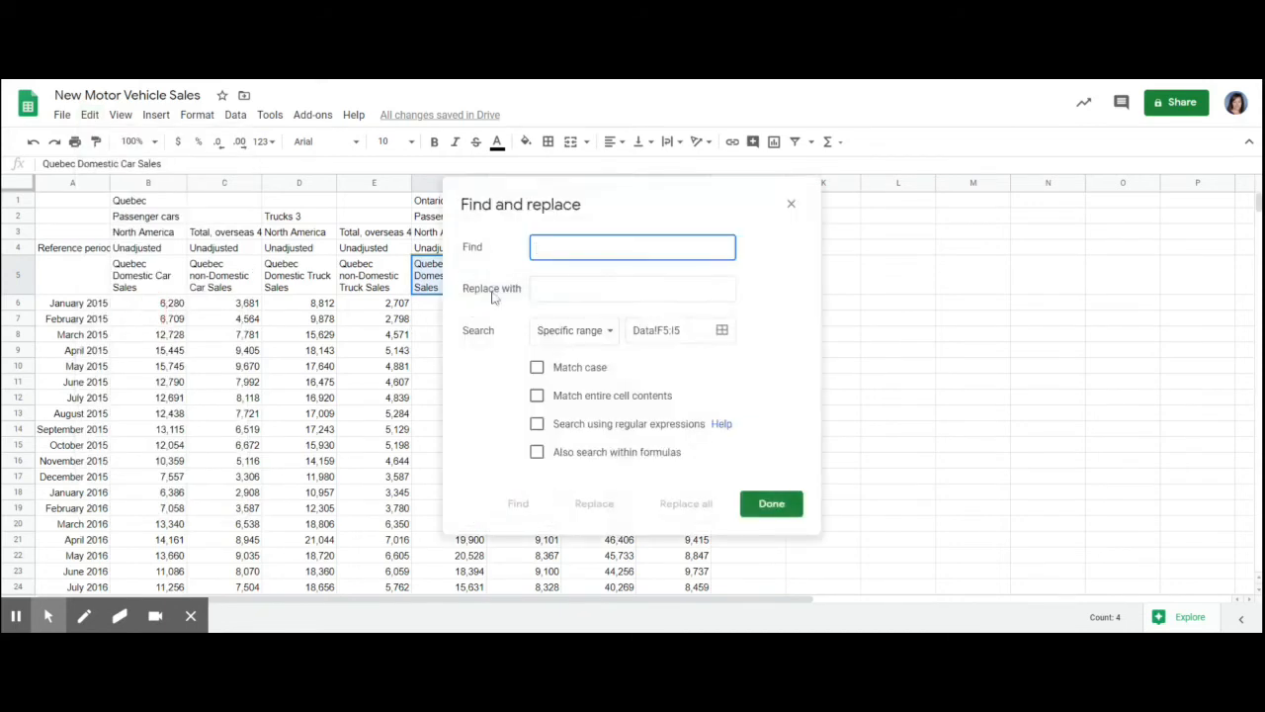
pyautogui.write('Quebec')
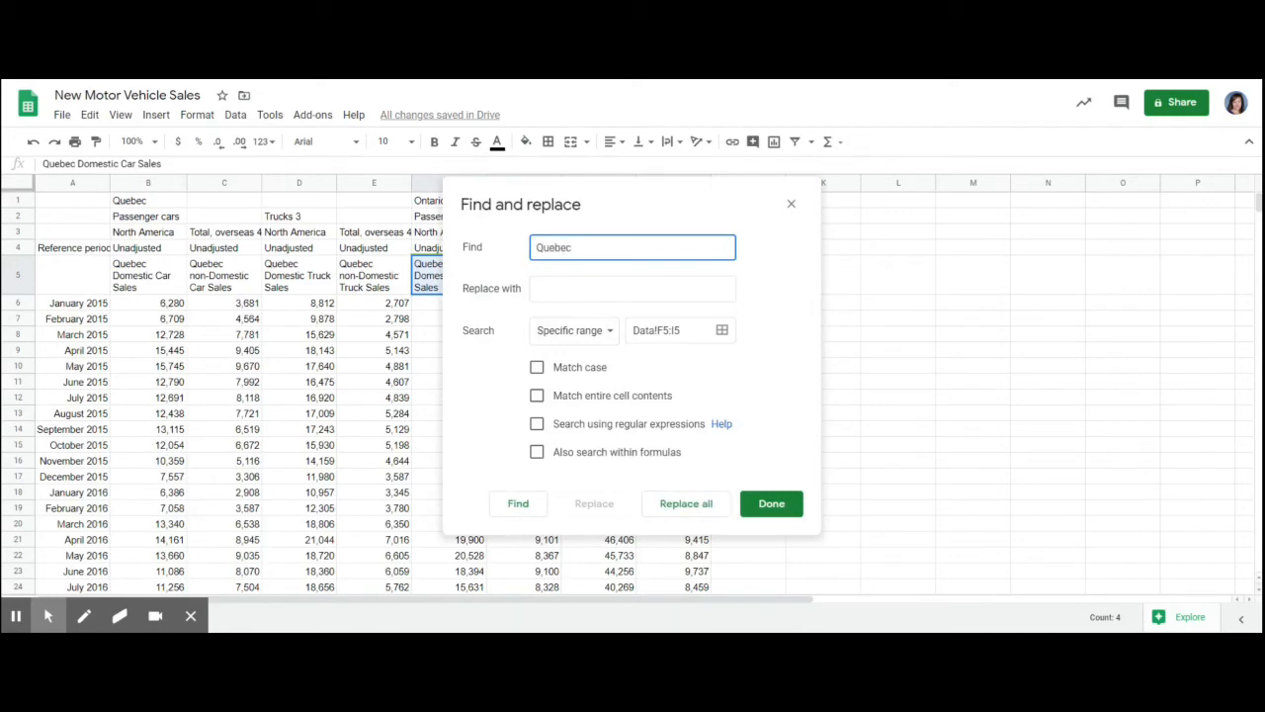
pyautogui.press('Tab')
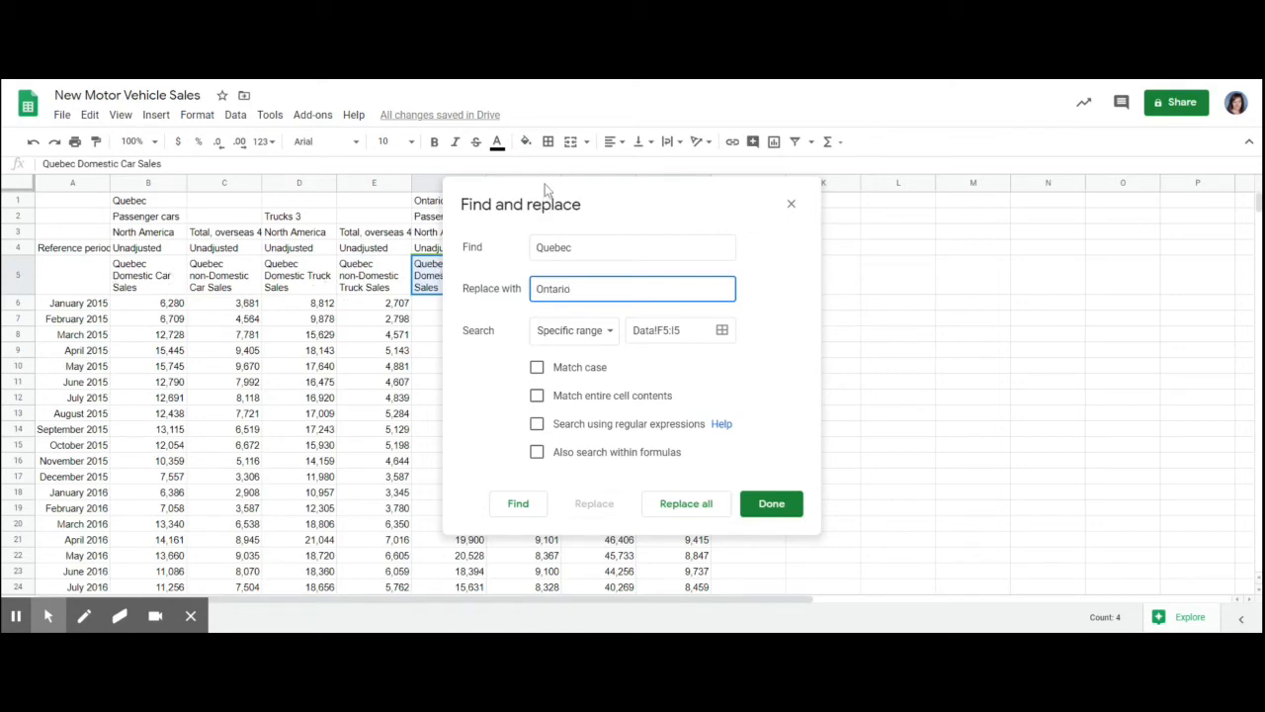
pyautogui.moveTo(534, 193); pyautogui.dragTo(898, 212)
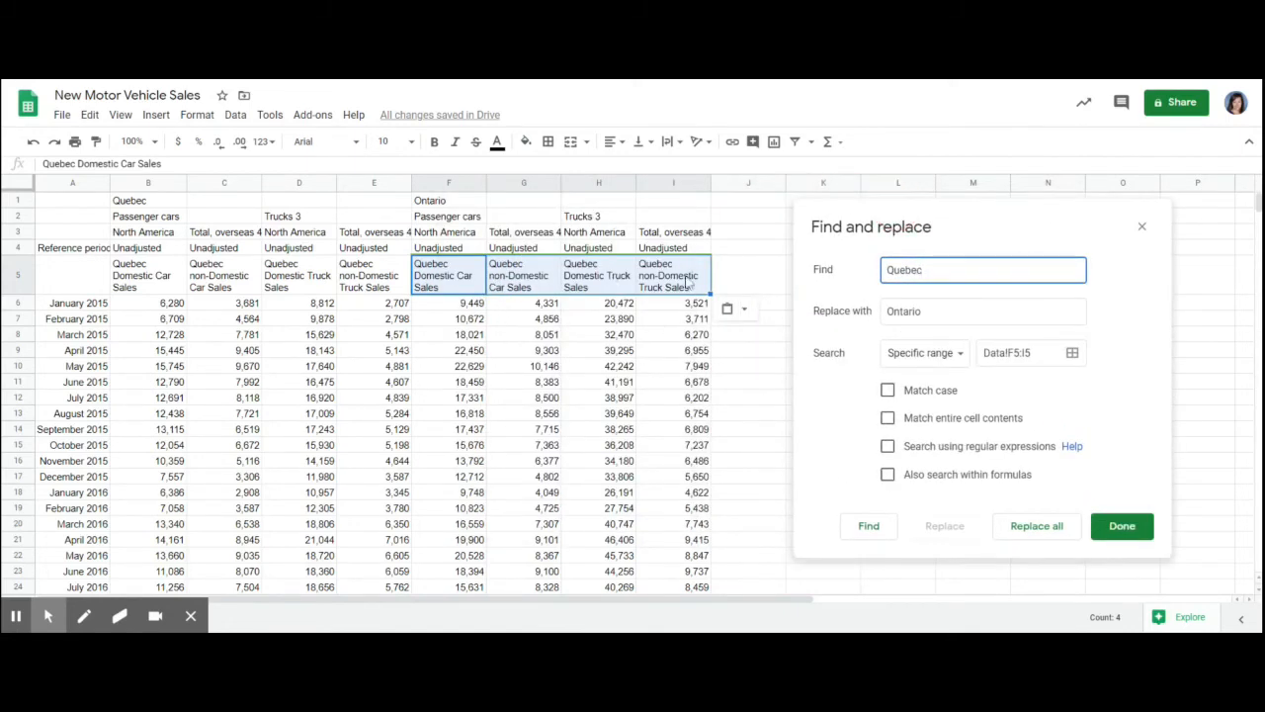
pyautogui.click(1038, 530)
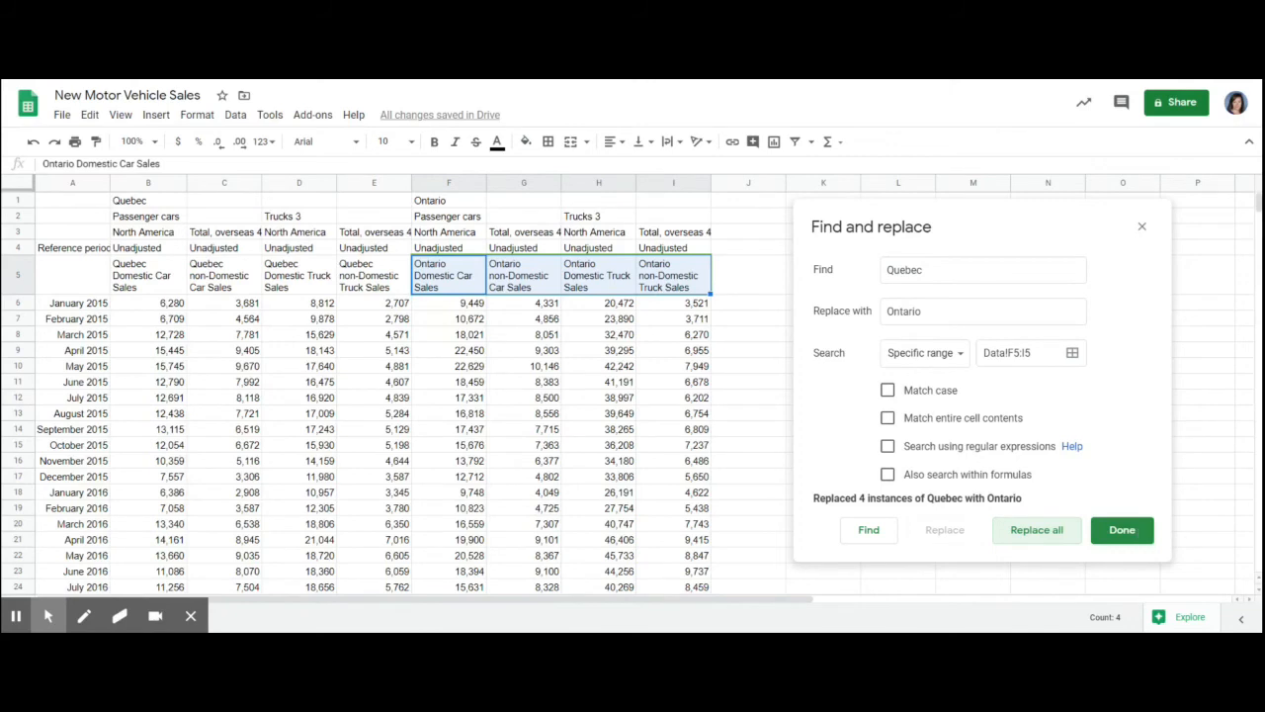
pyautogui.click(1141, 535)
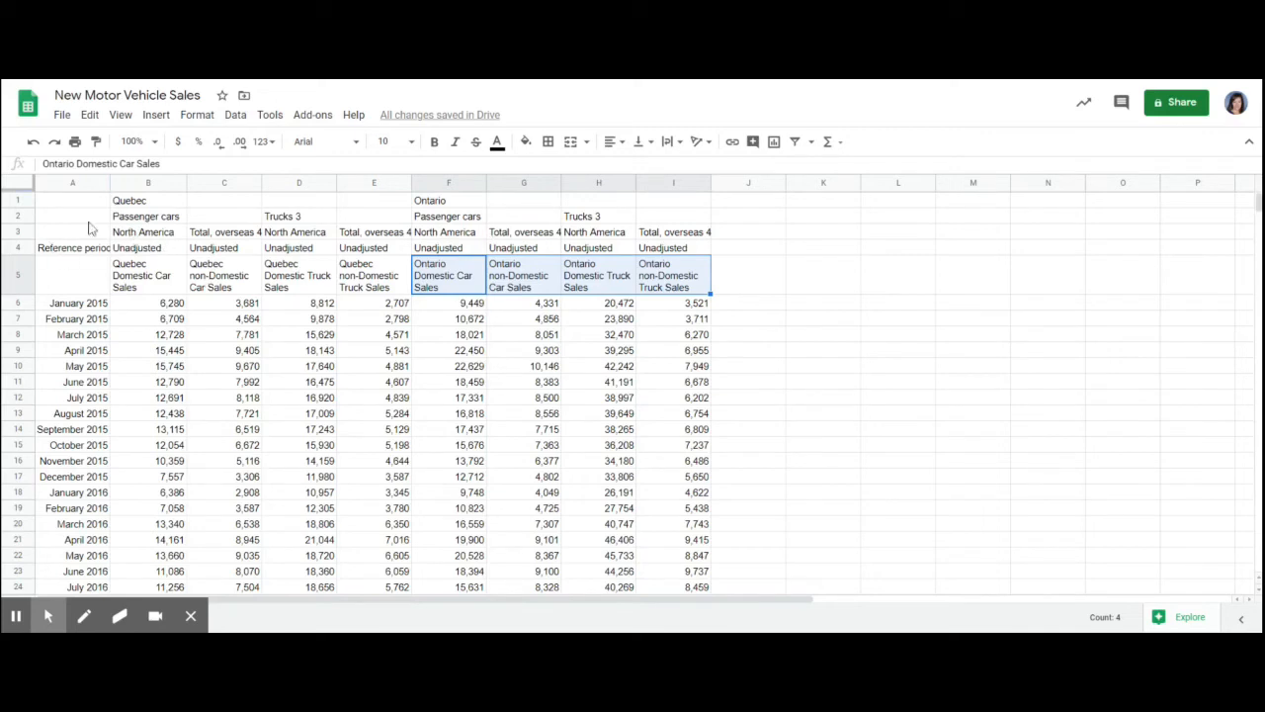
# - Copy the Reference period label from A4 into A5
pyautogui.click(60, 249)
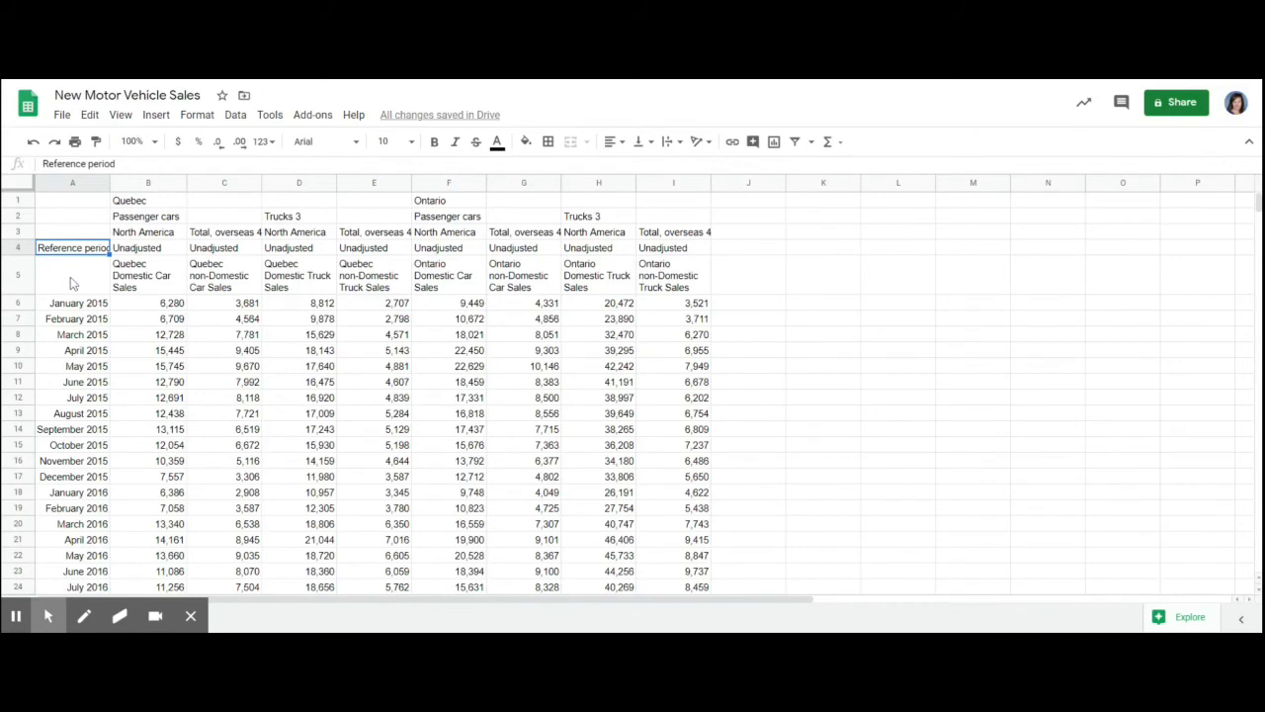
pyautogui.hotkey('ctrl', 'c')
pyautogui.click(71, 281)
pyautogui.hotkey('ctrl', 'v')
# - Delete rows 1 to 4 containing the original stacked headings
pyautogui.click(53, 251)
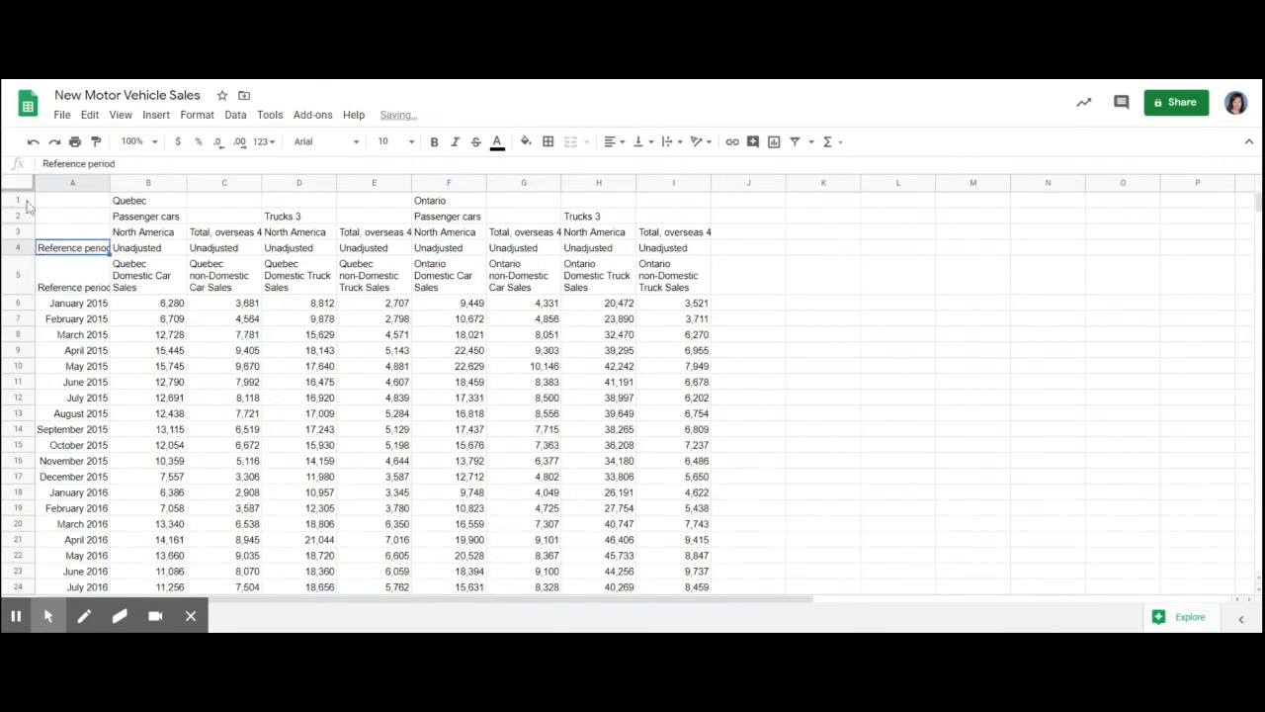
pyautogui.moveTo(28, 202); pyautogui.dragTo(27, 249)
pyautogui.rightClick(24, 249)
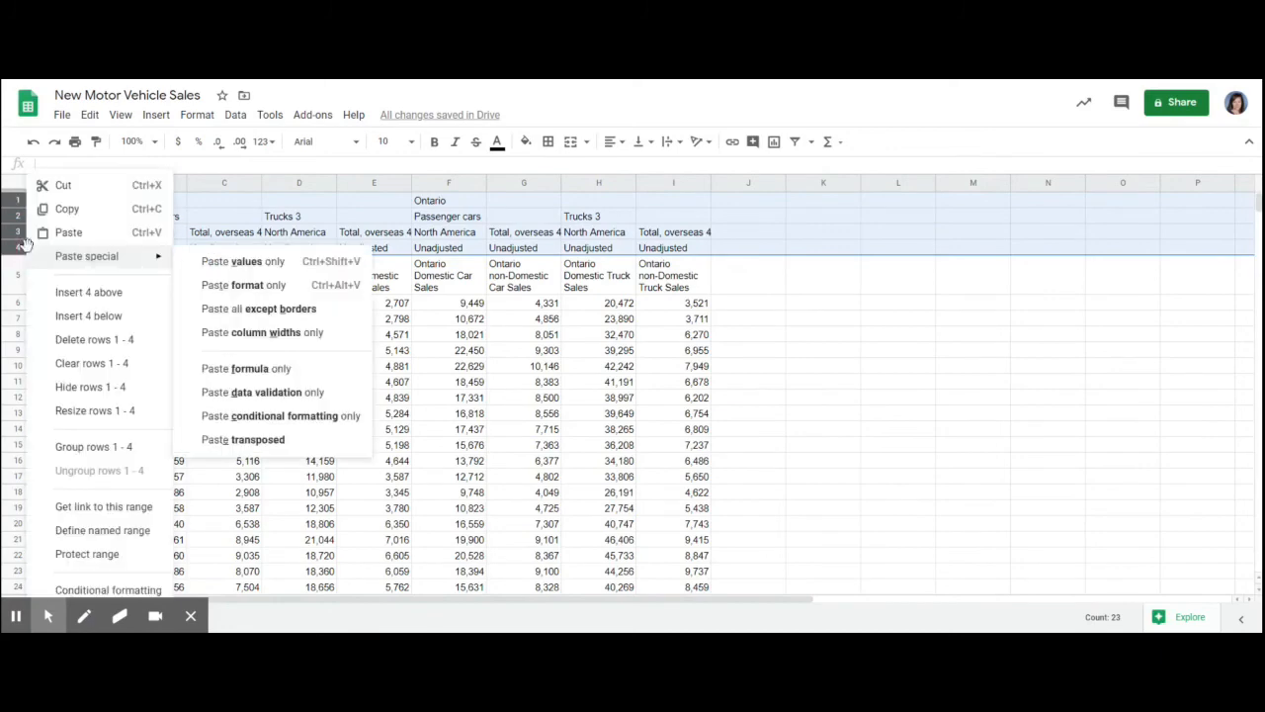
pyautogui.click(79, 341)
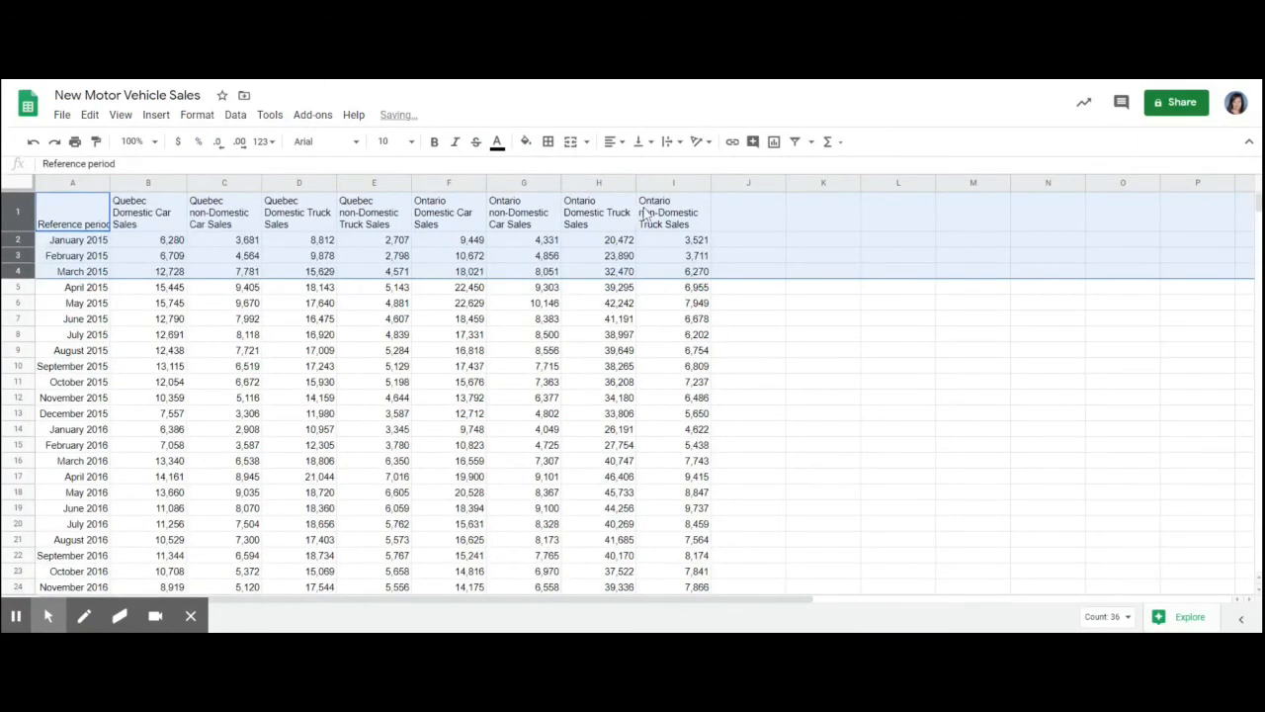
pyautogui.click(427, 400)
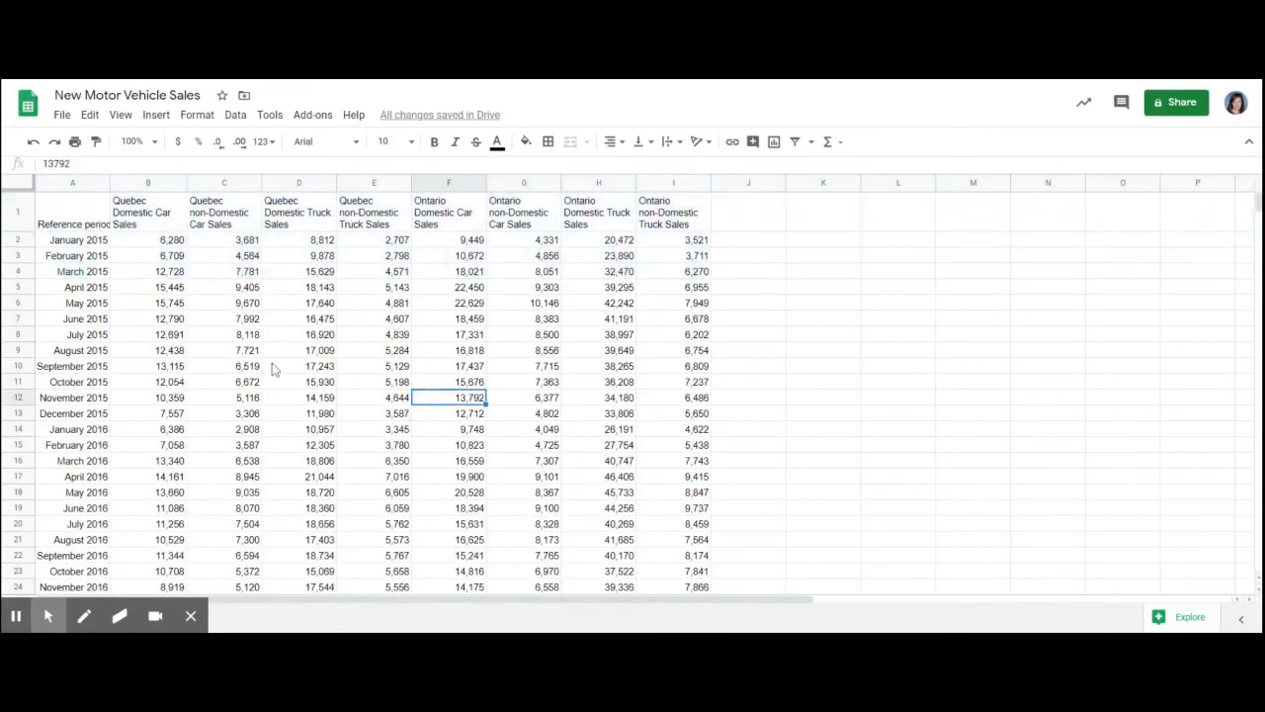
# - Copy the Dollars block in A63:I124 and paste it beside the unit sales data, starting at J1
pyautogui.scroll(-5, 408, 415)
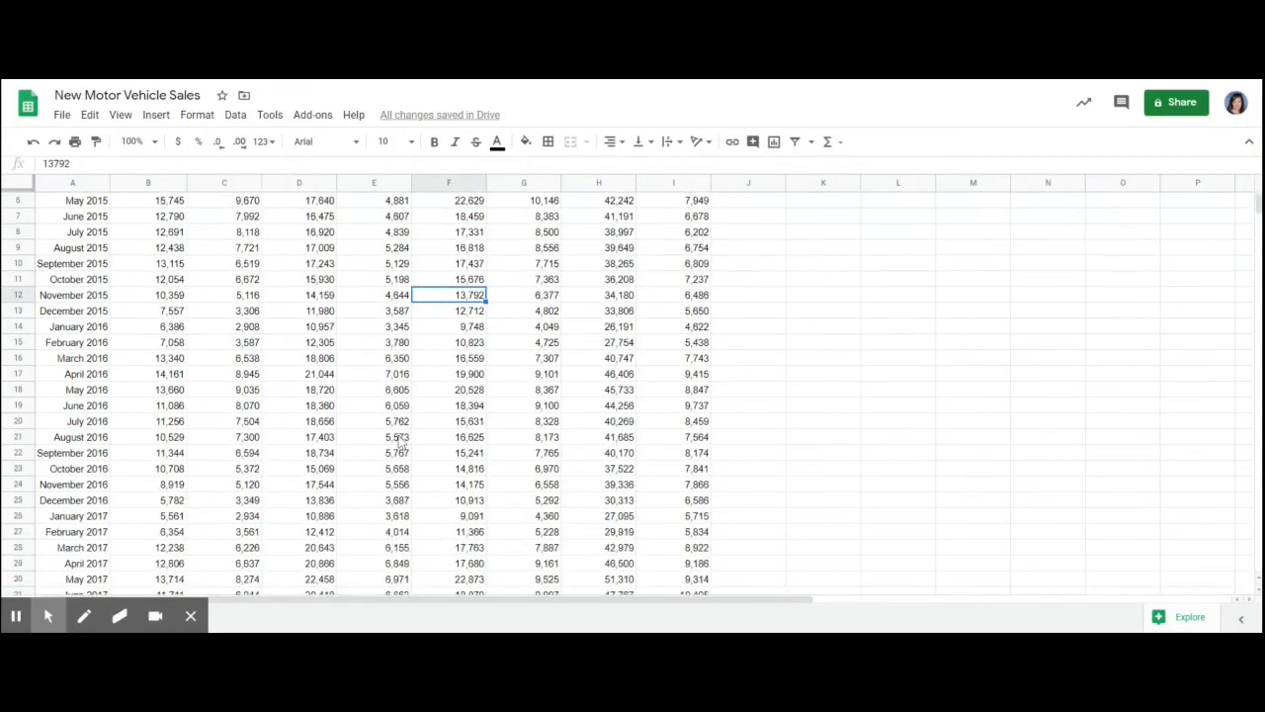
pyautogui.scroll(-12, 401, 442)
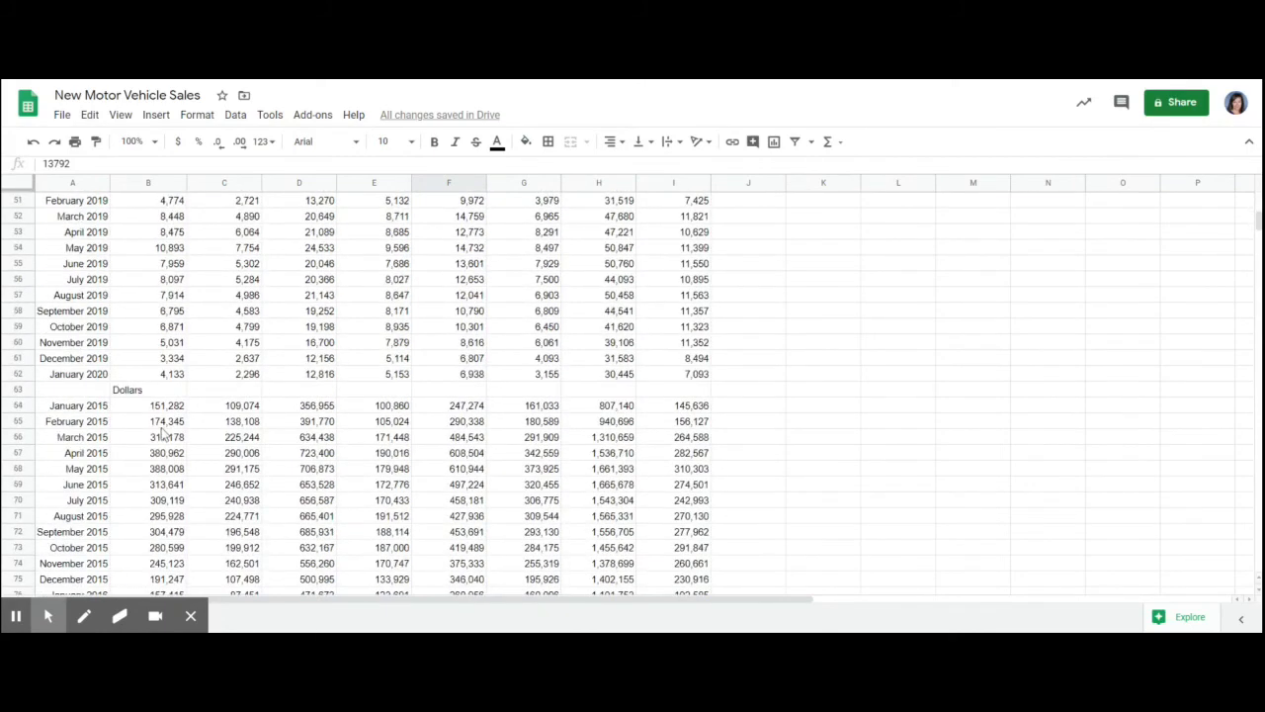
pyautogui.scroll(-1, 163, 435)
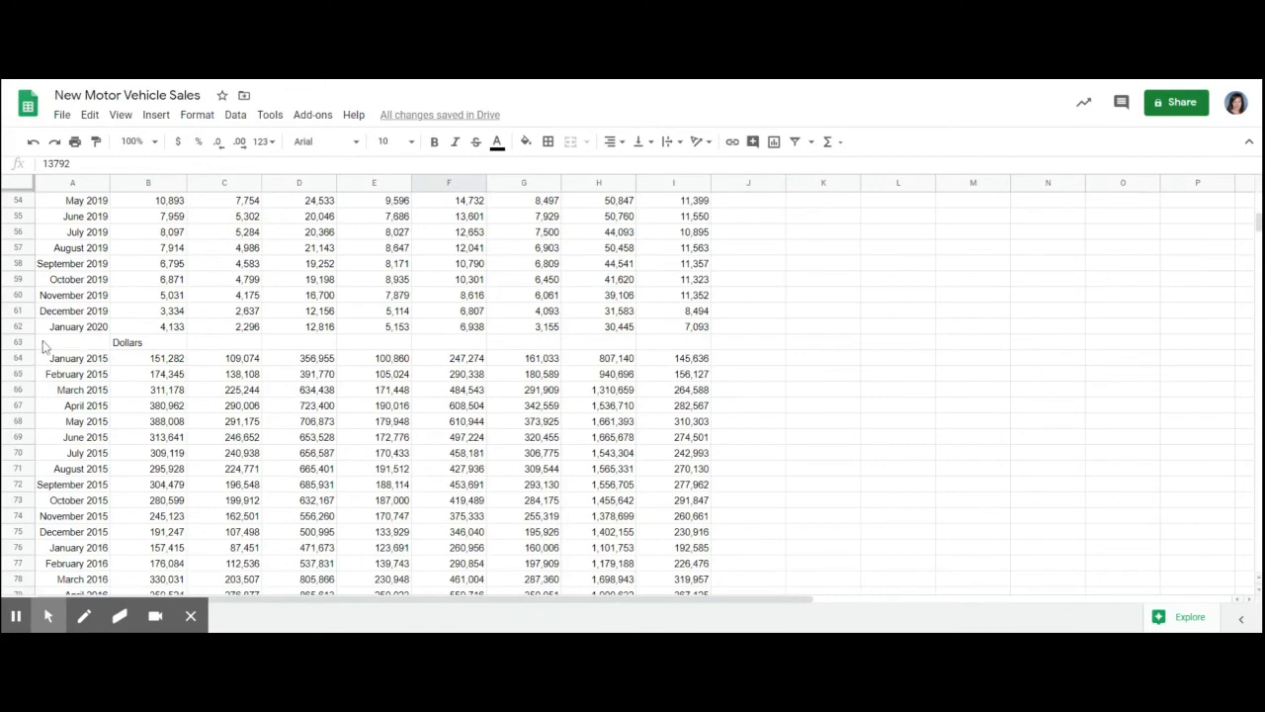
pyautogui.moveTo(49, 346); pyautogui.dragTo(697, 447)
pyautogui.hotkey('ctrl', 'c')
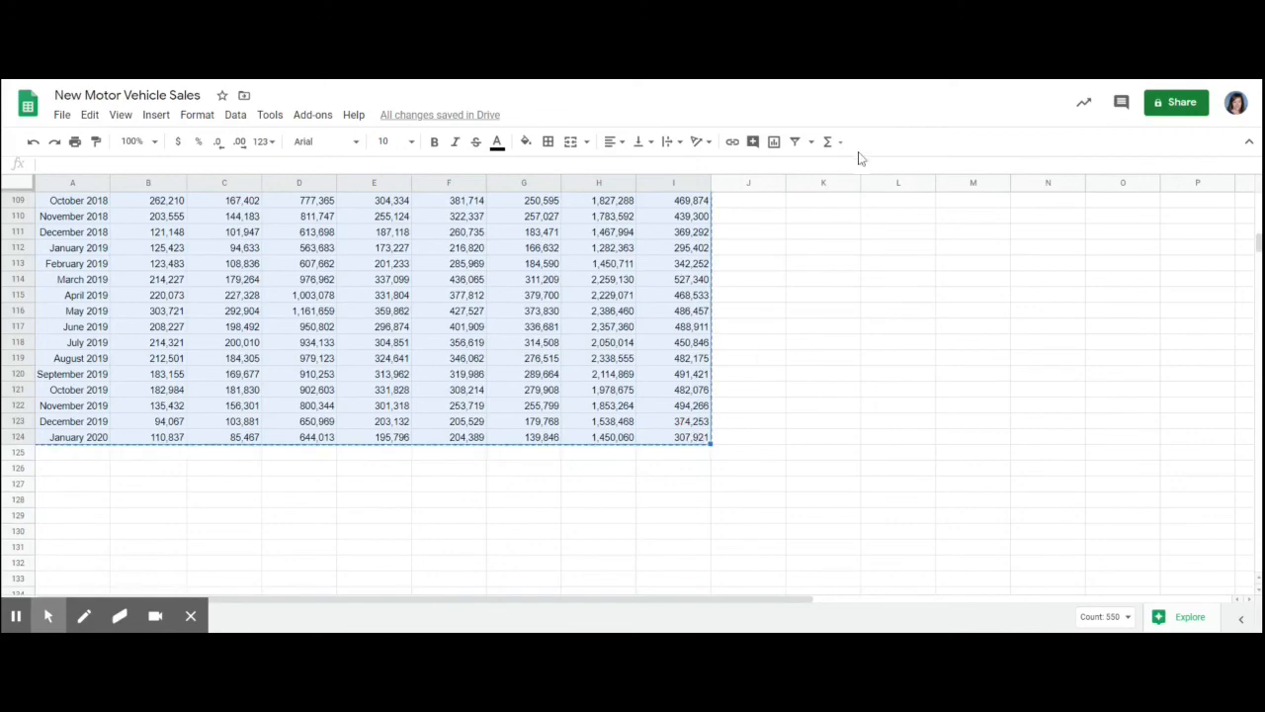
pyautogui.scroll(15, 726, 274)
pyautogui.scroll(8, 727, 279)
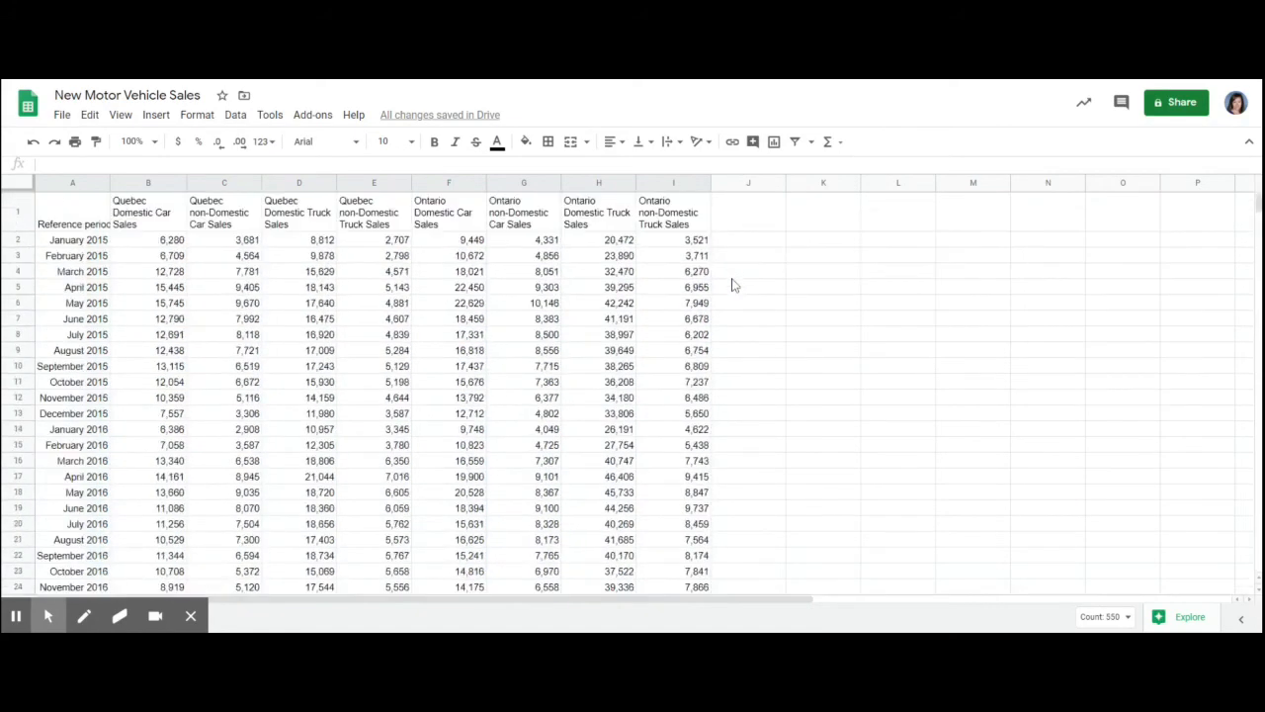
pyautogui.click(749, 184)
pyautogui.click(749, 218)
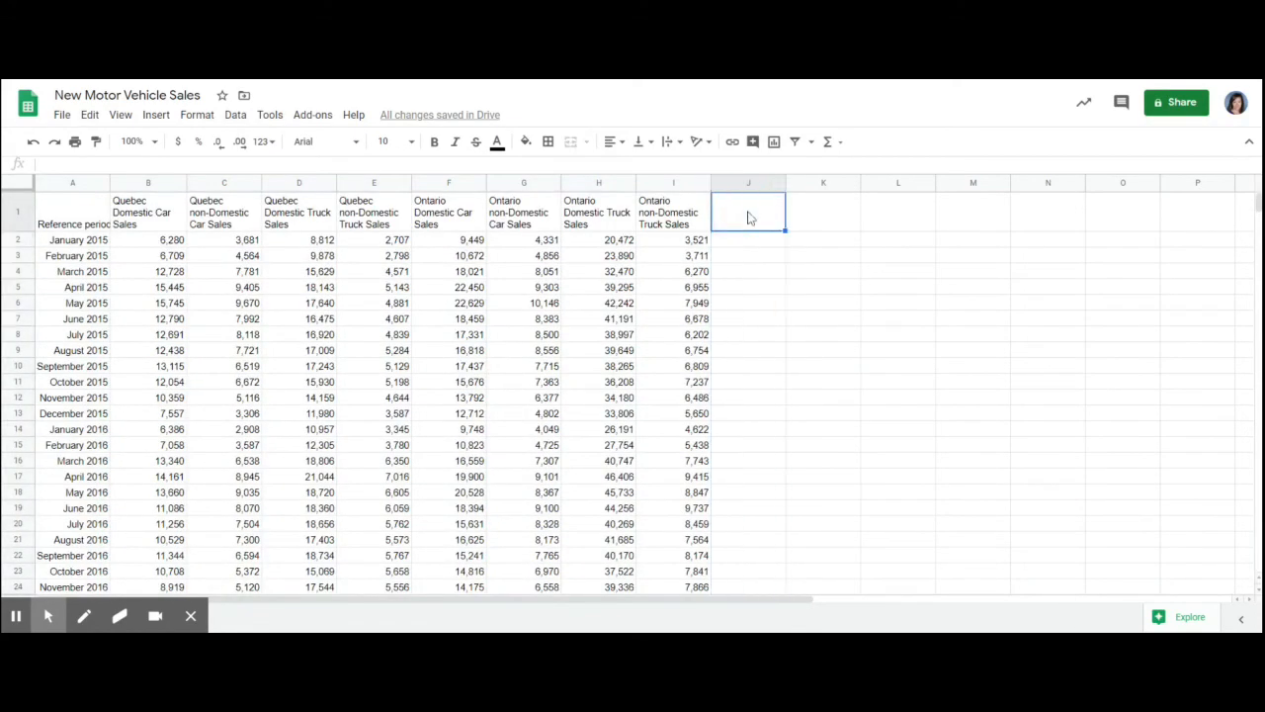
pyautogui.hotkey('ctrl', 'v')
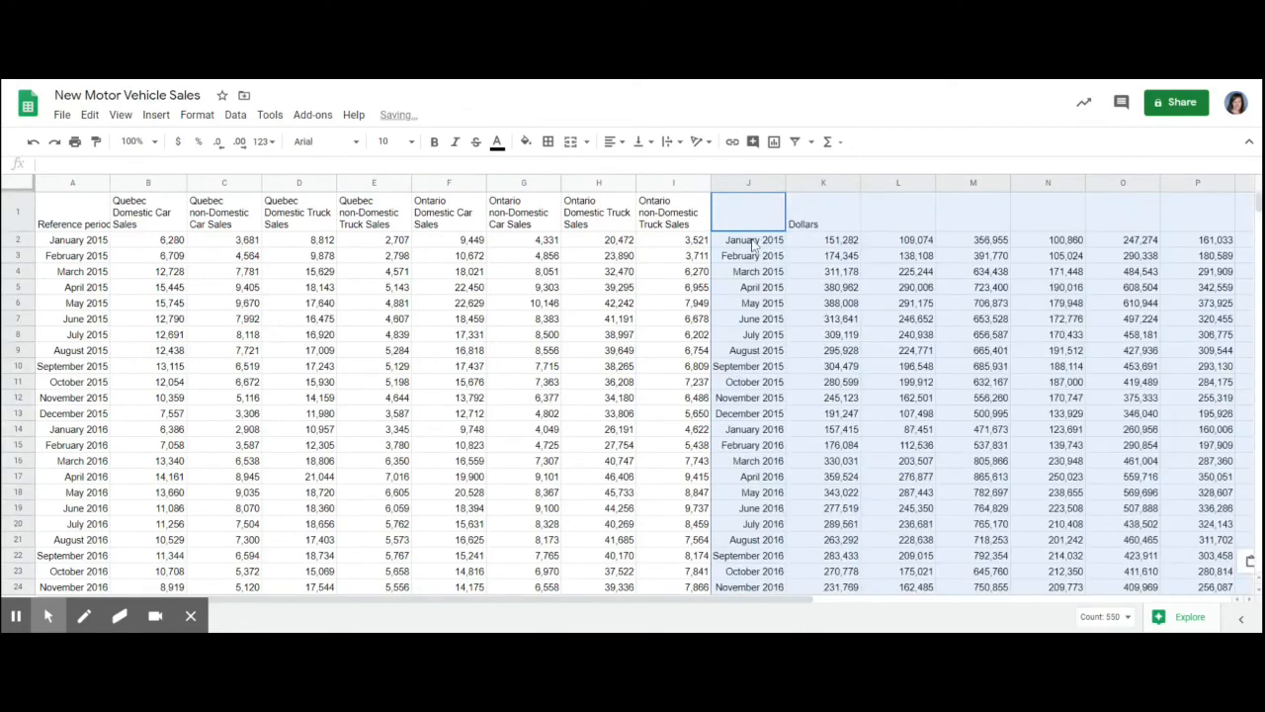
# - Delete column J, which repeats the reference period dates beside the unit sales data
pyautogui.click(750, 303)
pyautogui.click(746, 187)
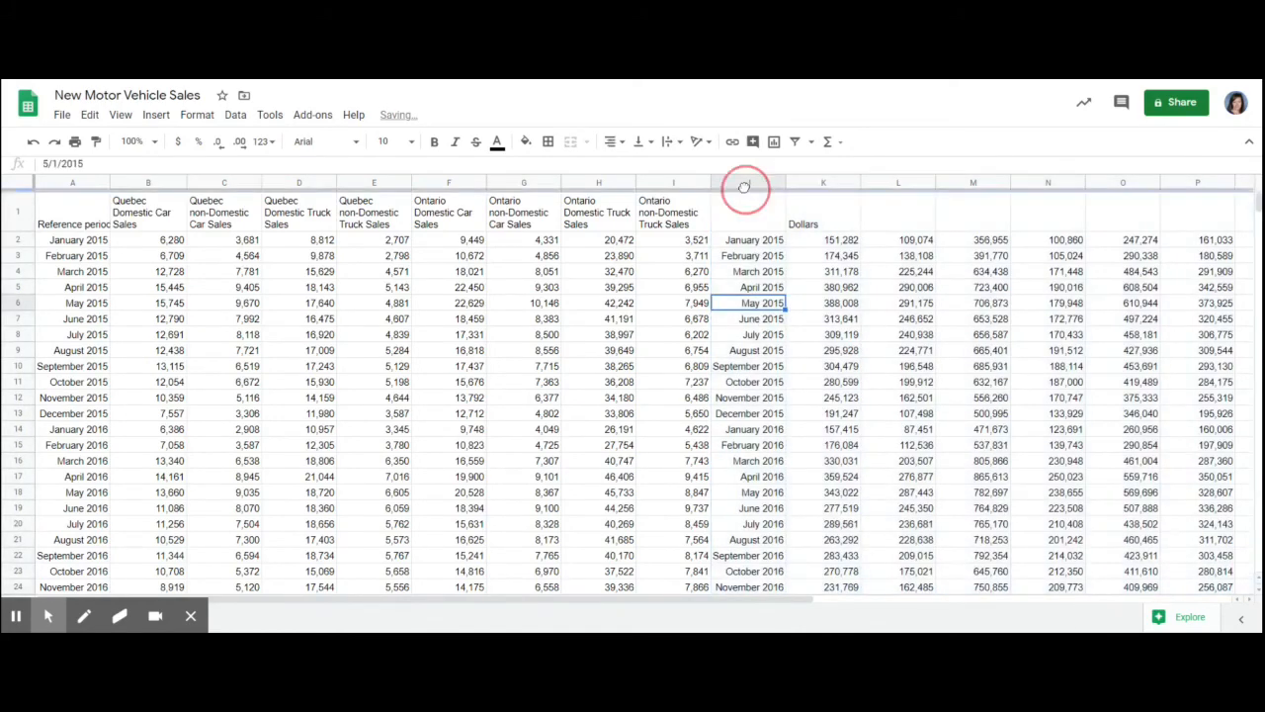
pyautogui.rightClick(745, 184)
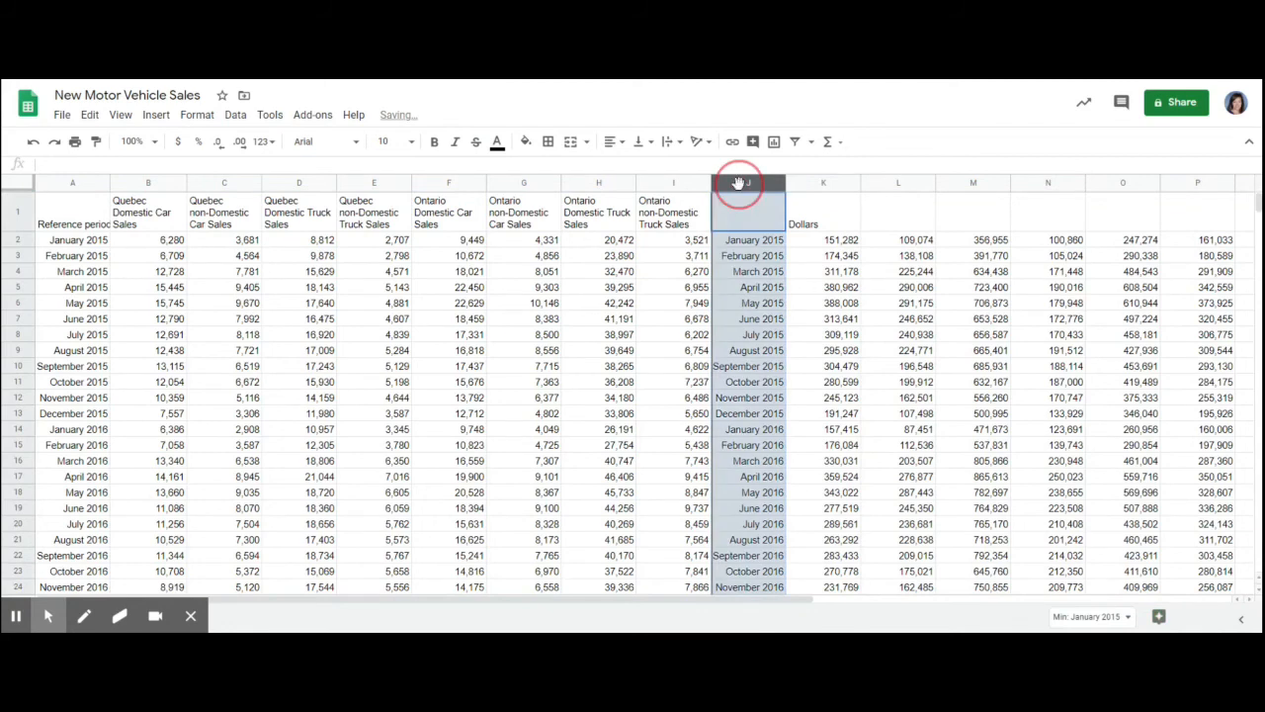
pyautogui.click(799, 292)
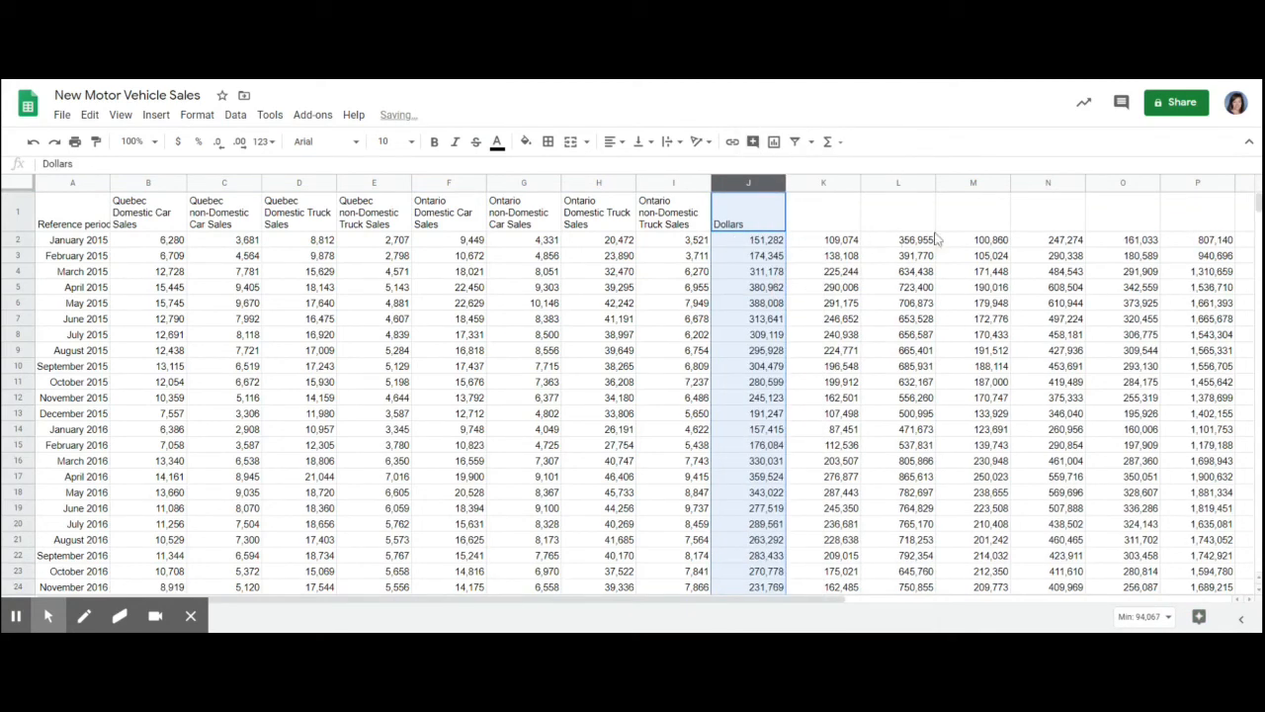
# - Copy the unit sales headings in B1:I1 and paste them over the dollar sales columns, starting at J1
pyautogui.moveTo(155, 227); pyautogui.dragTo(680, 223)
pyautogui.hotkey('ctrl', 'c')
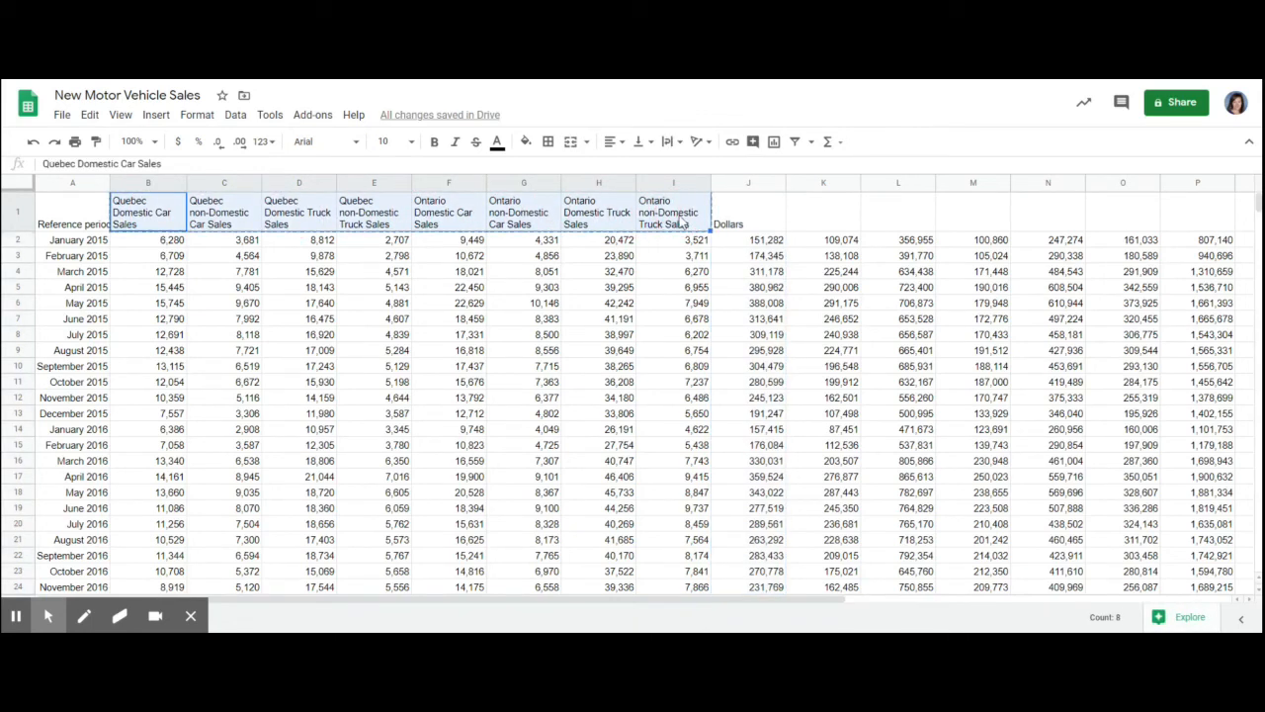
pyautogui.click(744, 221)
pyautogui.hotkey('ctrl', 'v')
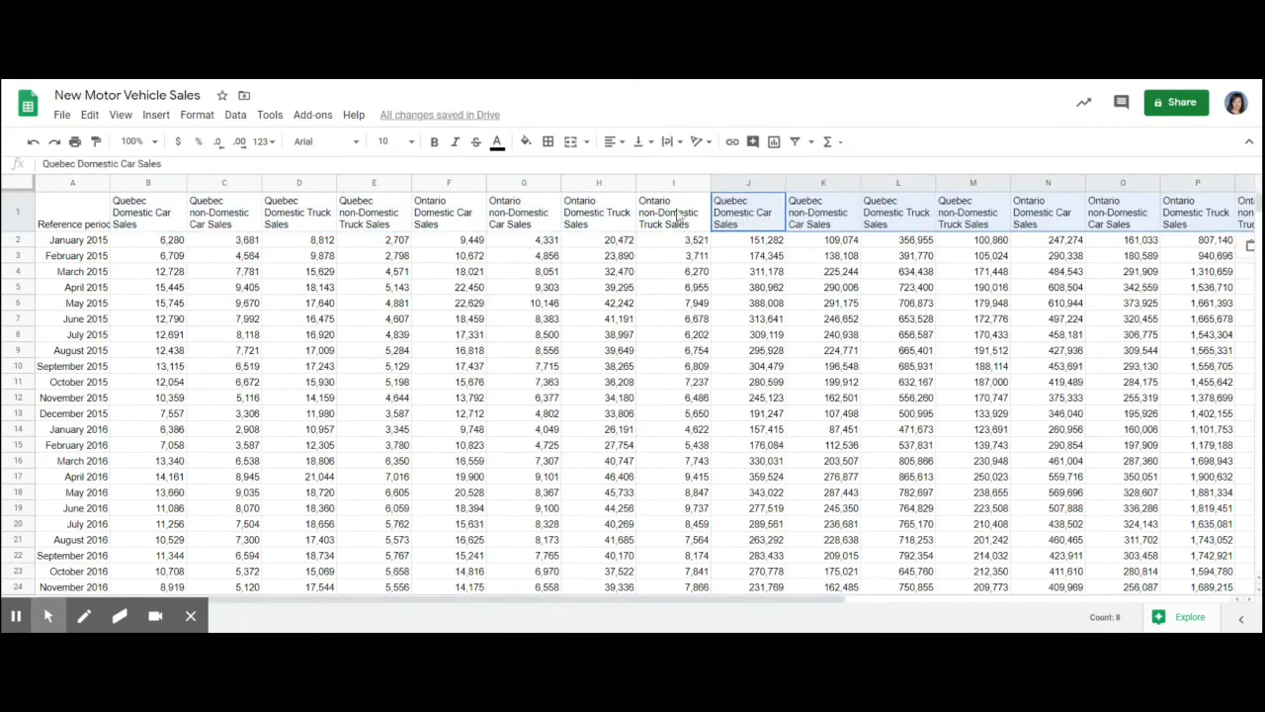
# - Use Find and replace on J1:Q1 to replace every Sales with Sales ($)
pyautogui.click(89, 115)
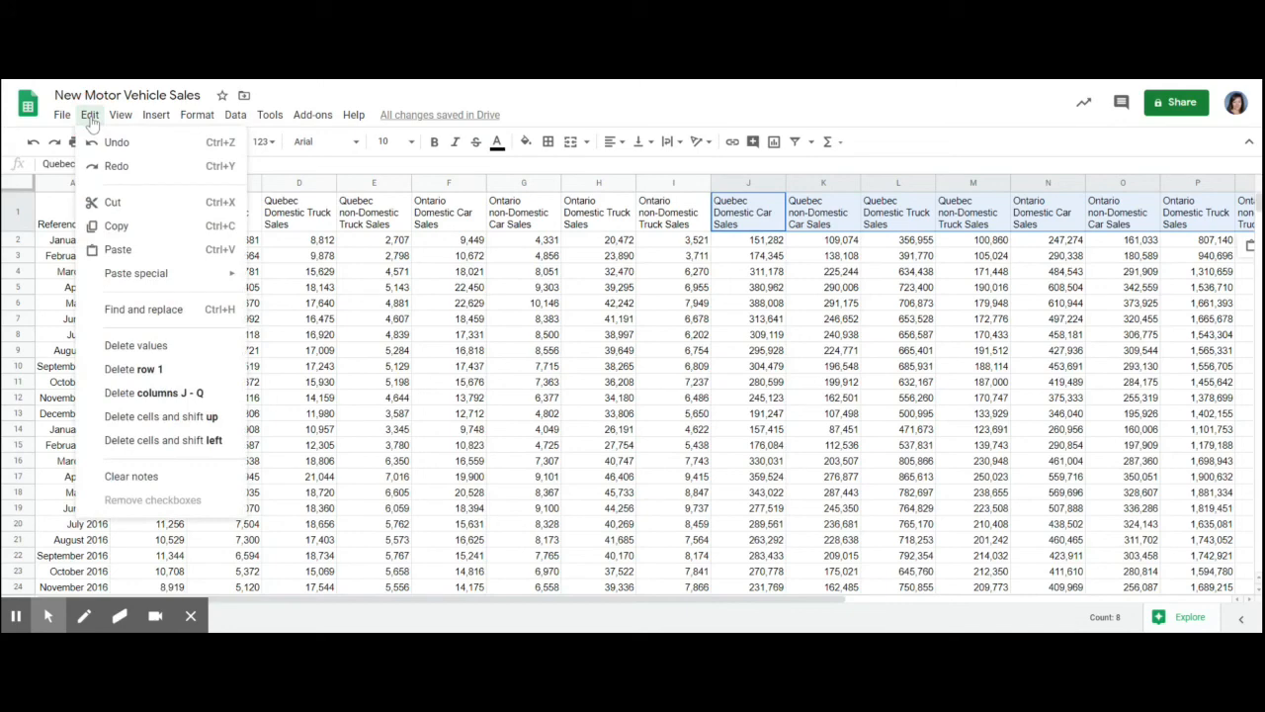
pyautogui.click(161, 310)
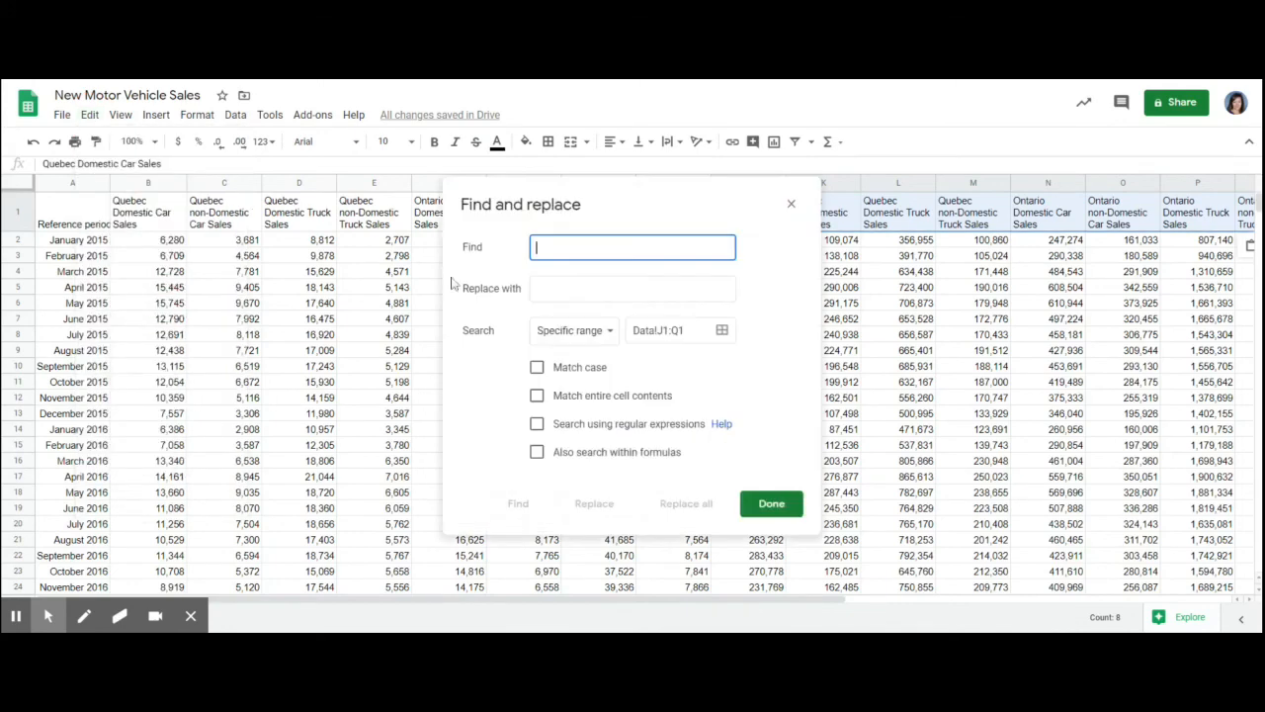
pyautogui.moveTo(627, 209); pyautogui.dragTo(251, 173)
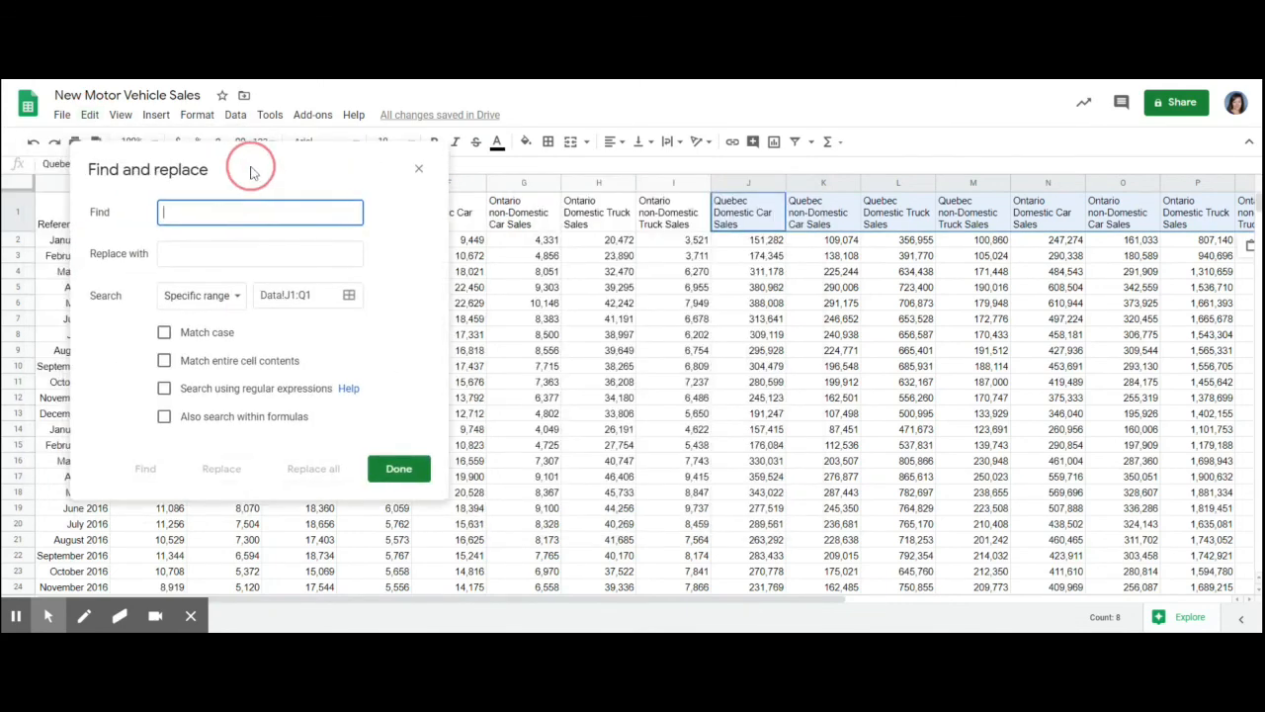
pyautogui.write('Sales')
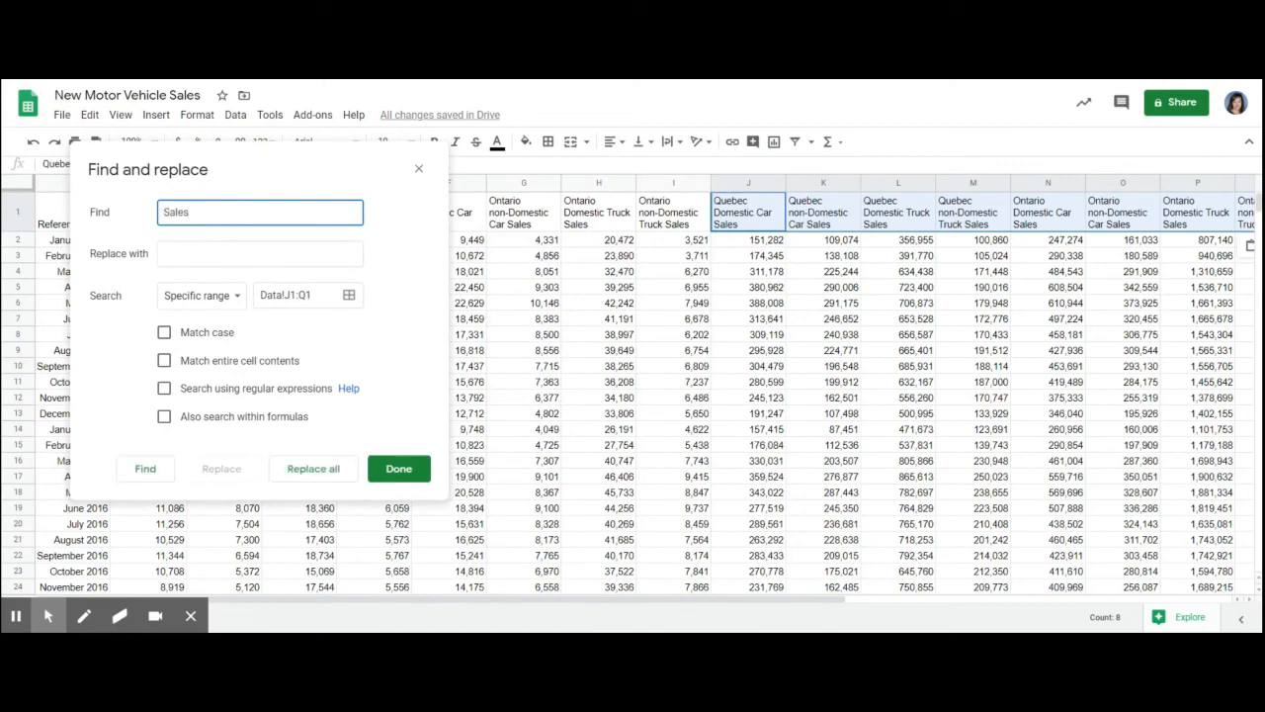
pyautogui.click(190, 255)
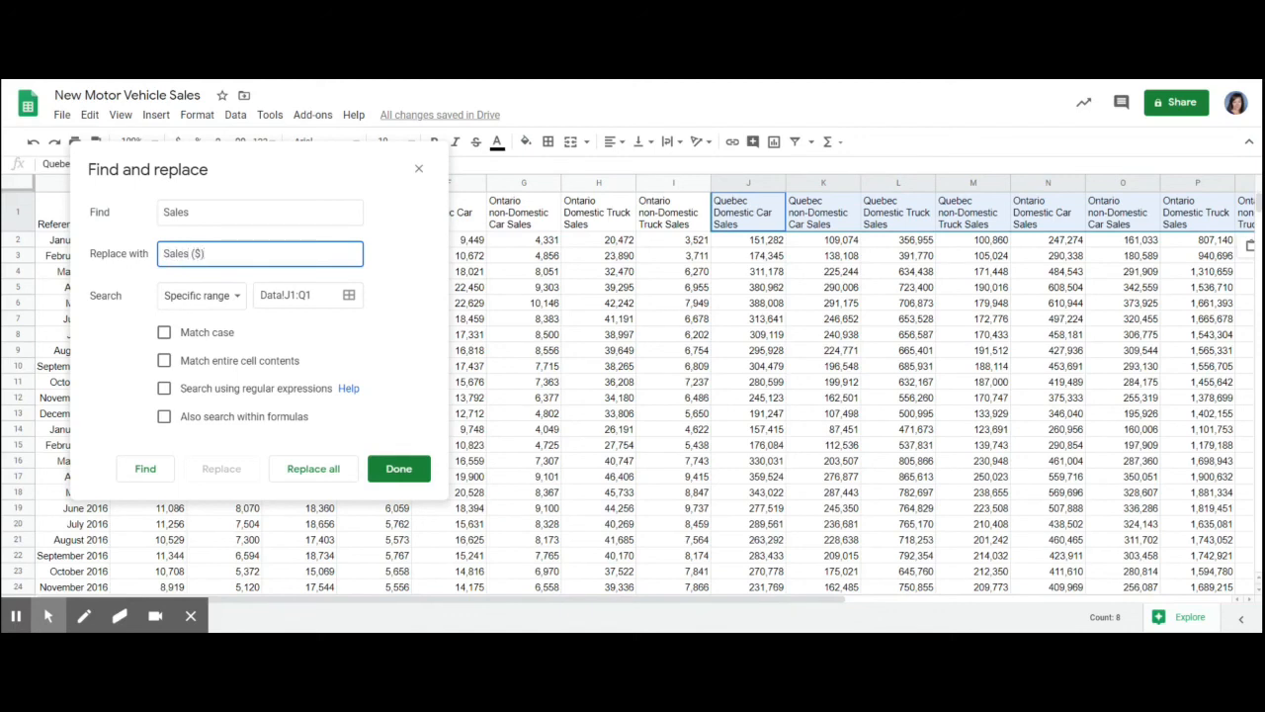
pyautogui.write('Sales ($)')
pyautogui.click(326, 471)
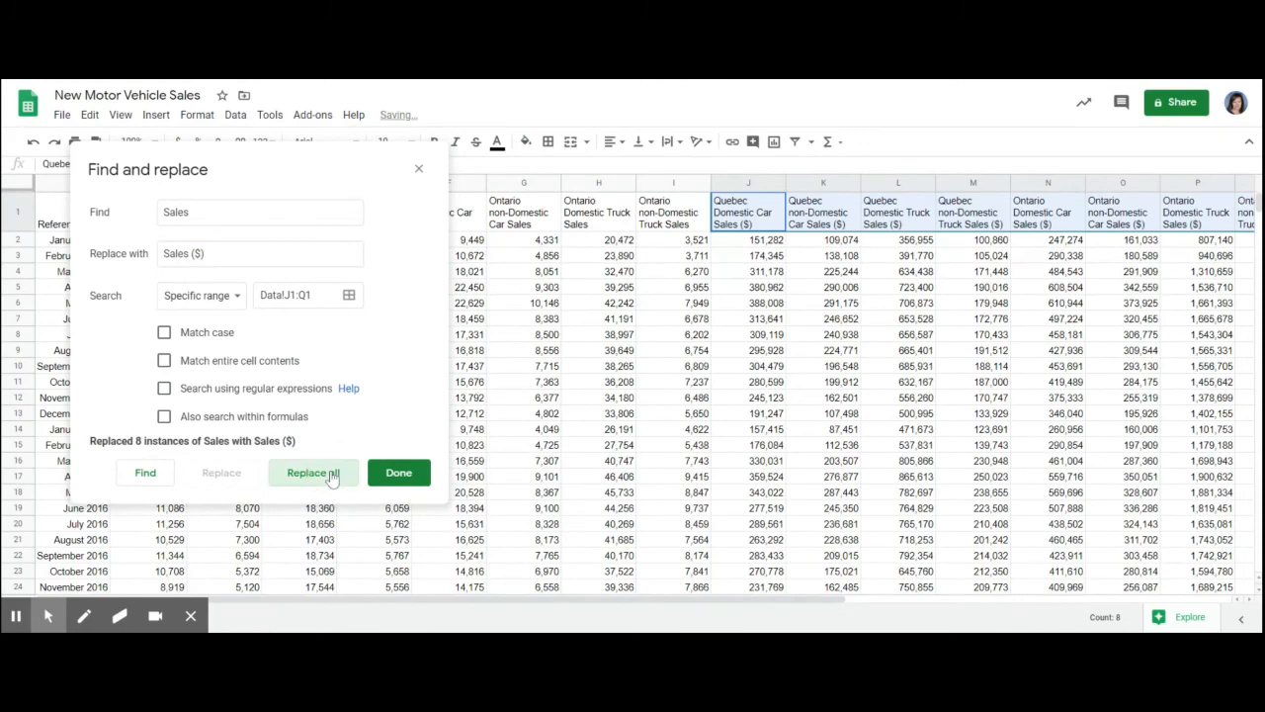
pyautogui.click(398, 472)
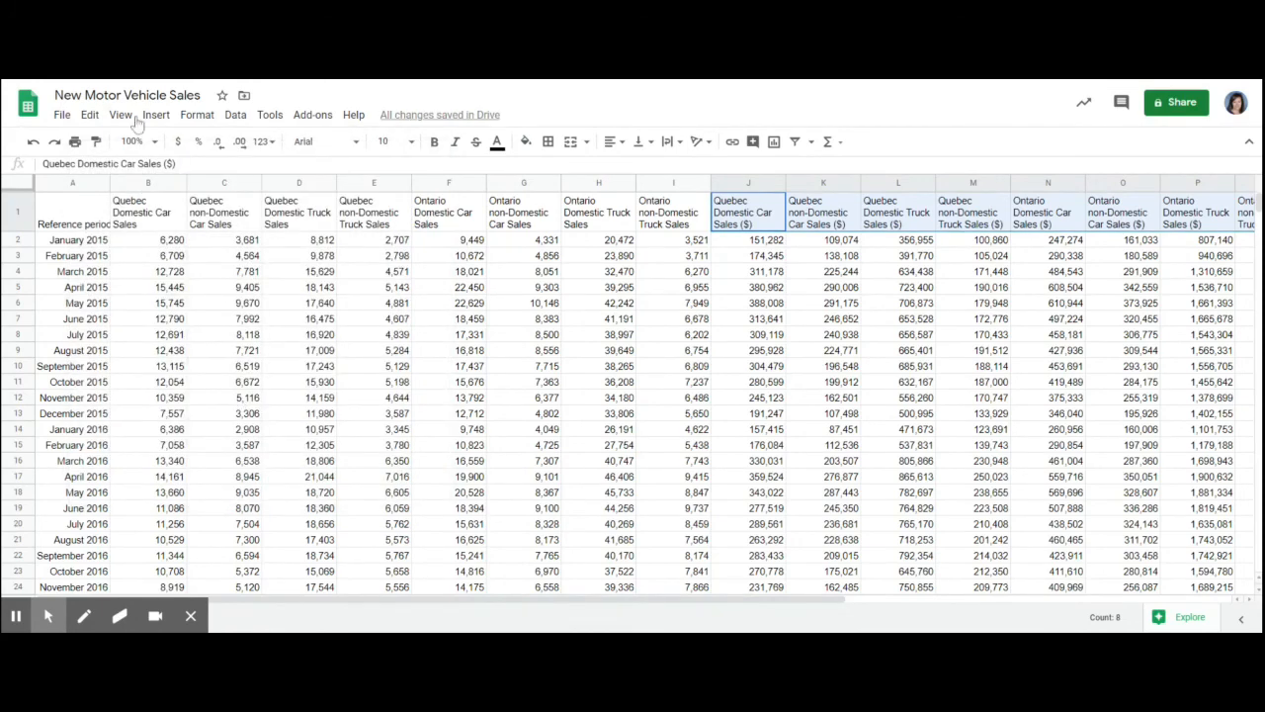
# - Select column B, which holds the Quebec Domestic Car Sales units
pyautogui.click(154, 183)
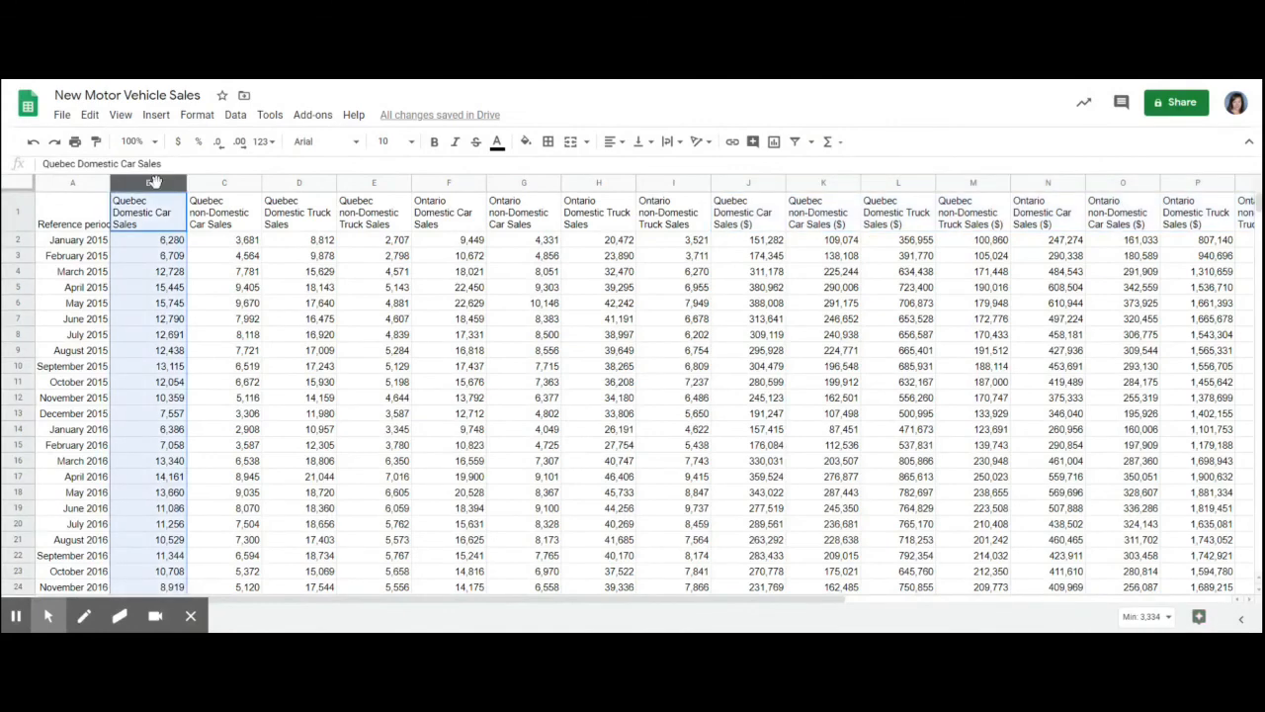